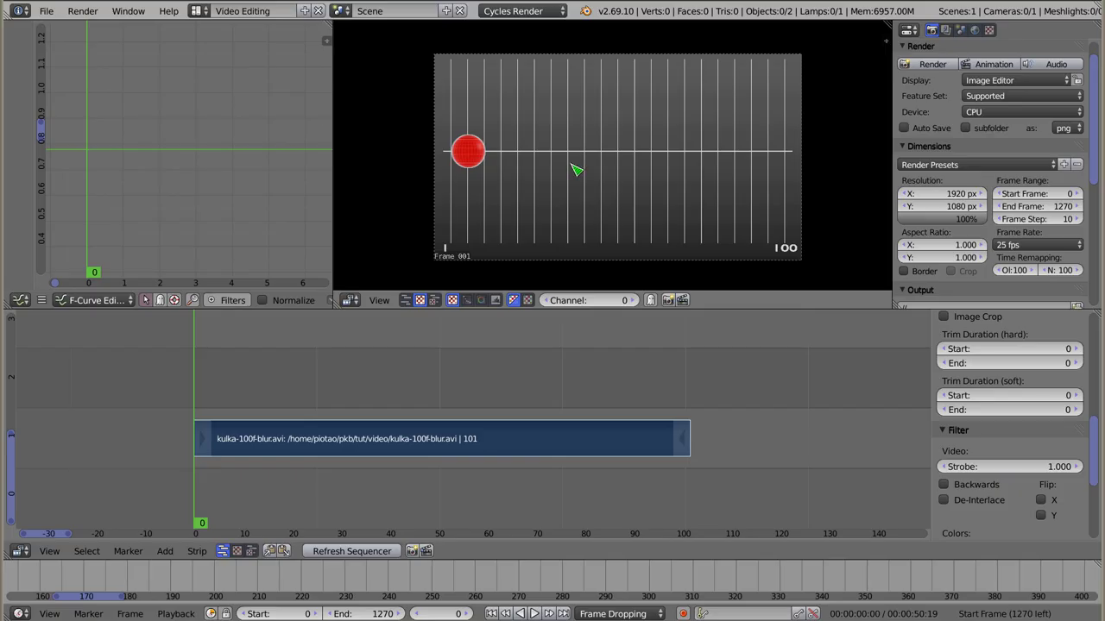
# Play the ball clip in a maximized, zoomed-in preview, then restore the Video Editing layout
pyautogui.hotkey('ctrl', 'Up')
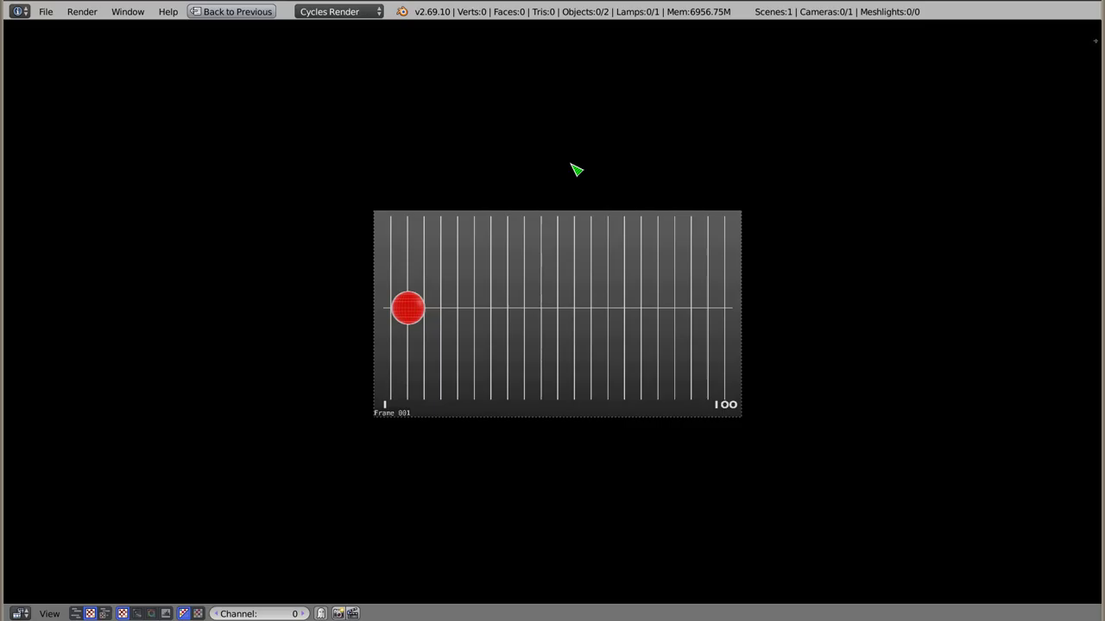
pyautogui.scroll(4, 527, 333)
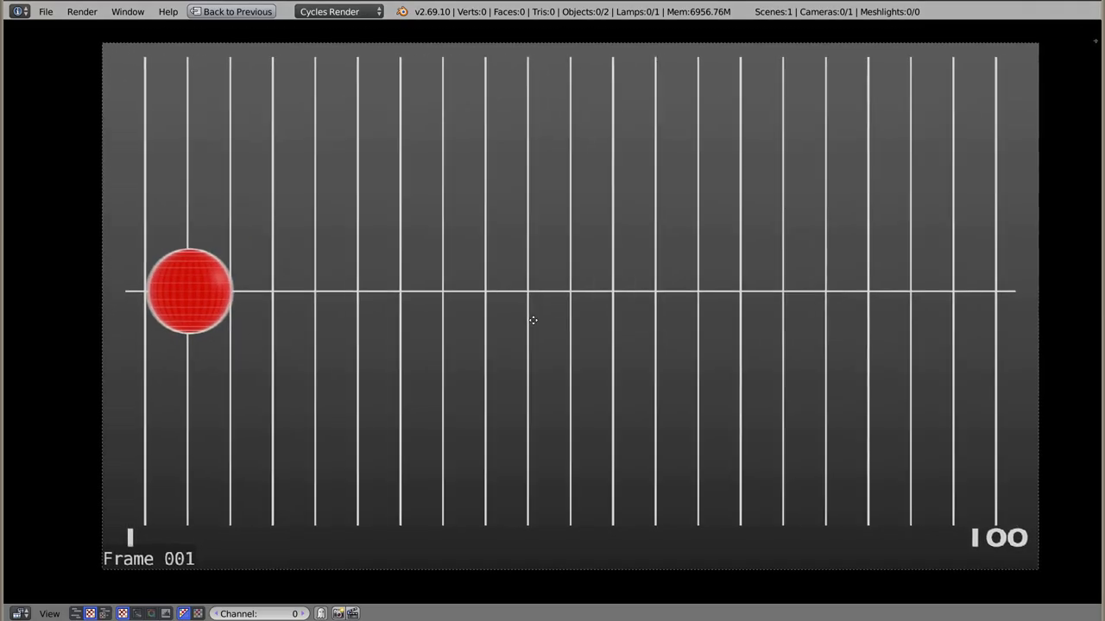
pyautogui.moveTo(537, 320); pyautogui.dragTo(532, 325)
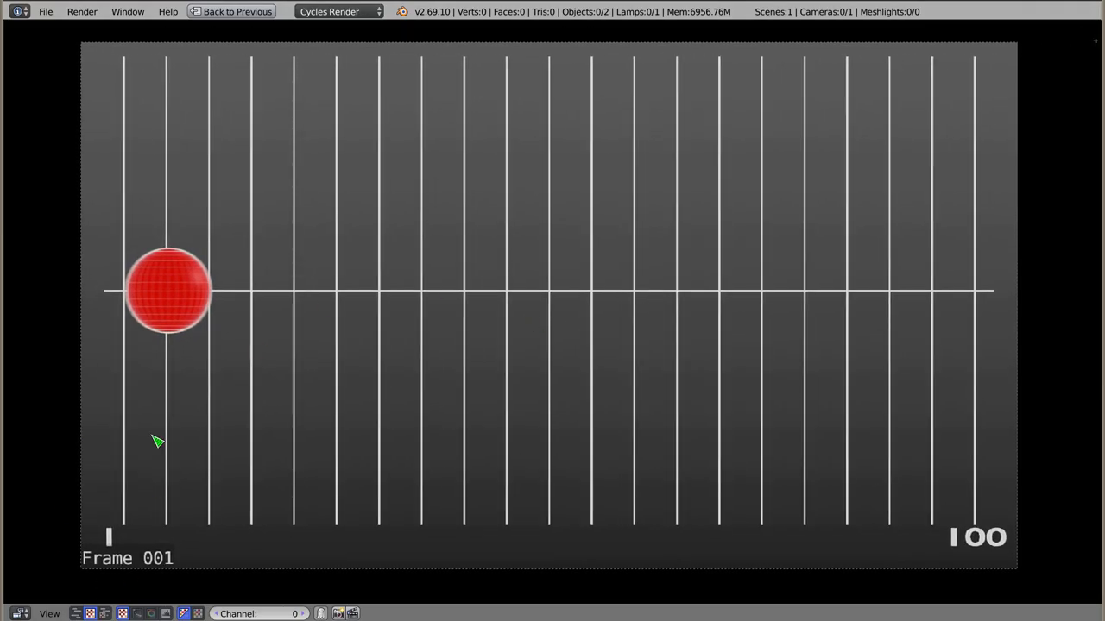
pyautogui.hotkey('alt', 'a')
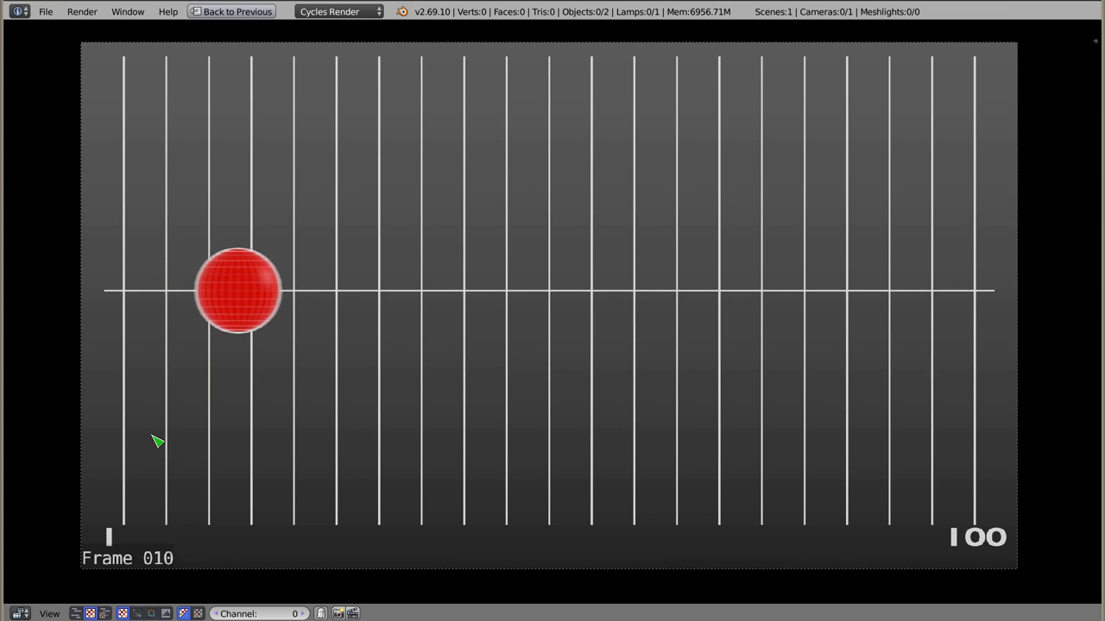
pyautogui.hotkey('alt', 'a')
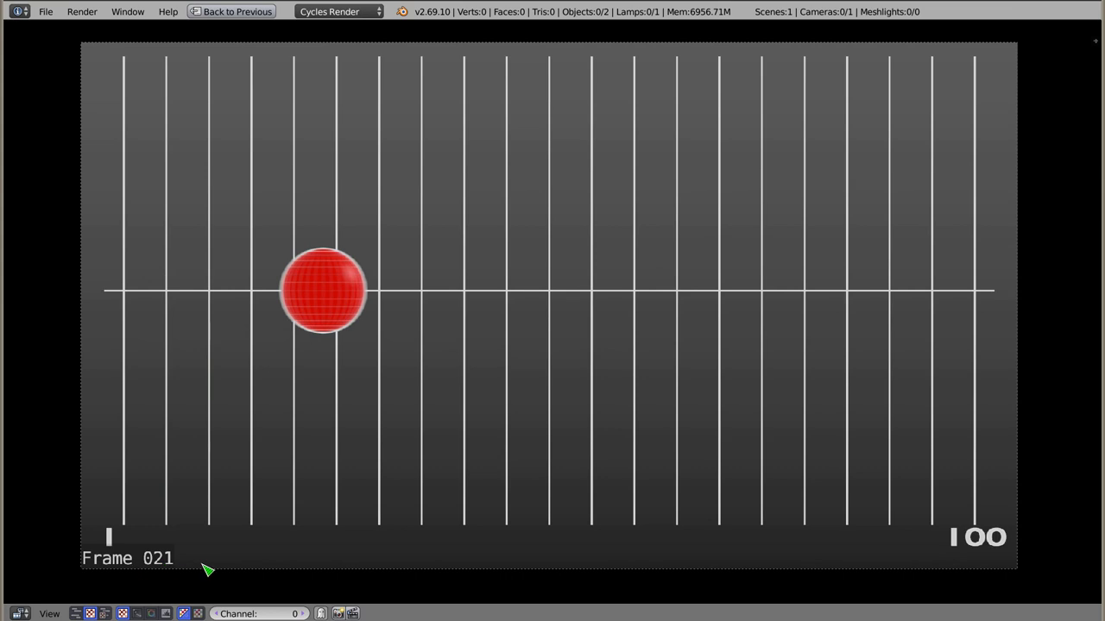
pyautogui.hotkey('ctrl', 'Up')
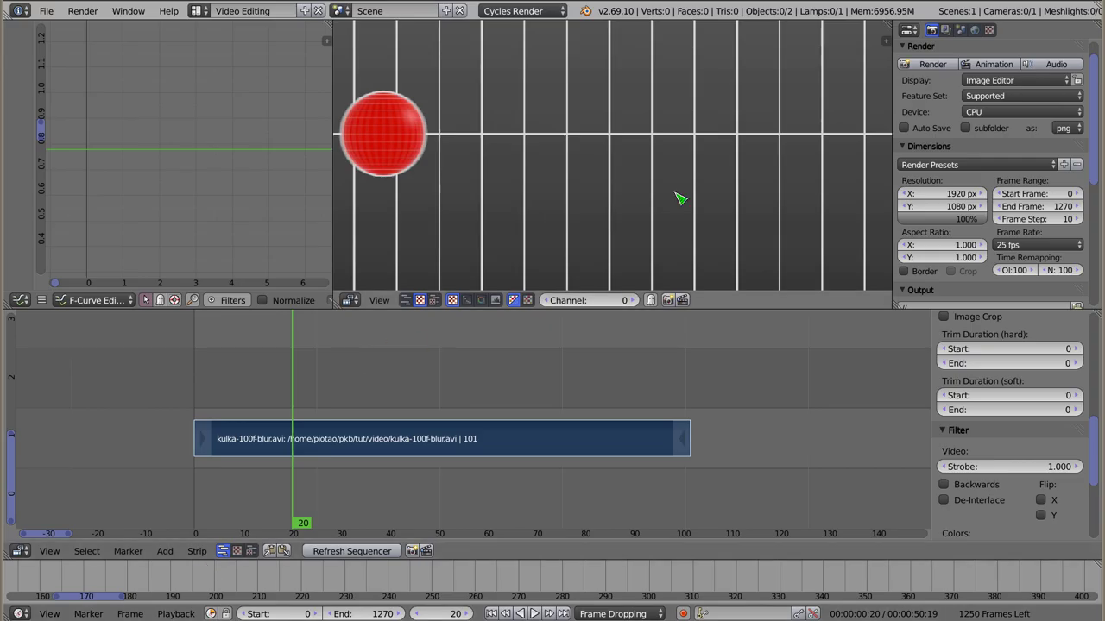
# Zoom the preview out, scrub to frames 0, 100 and 99, then play the clip from its start
pyautogui.scroll(-1, 619, 147)
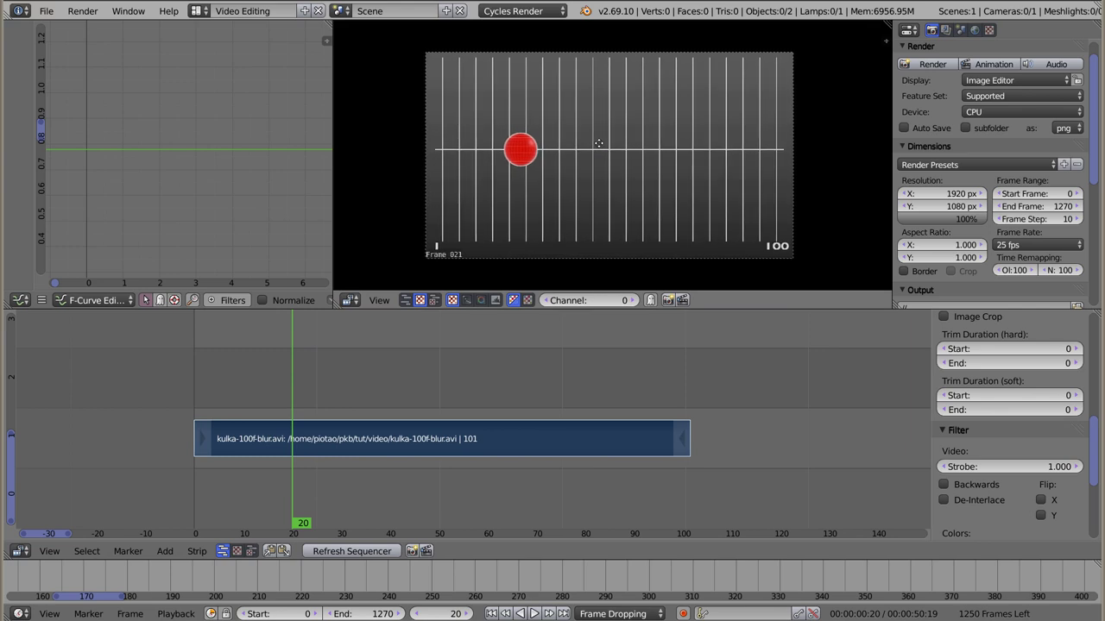
pyautogui.moveTo(285, 402); pyautogui.dragTo(196, 402)
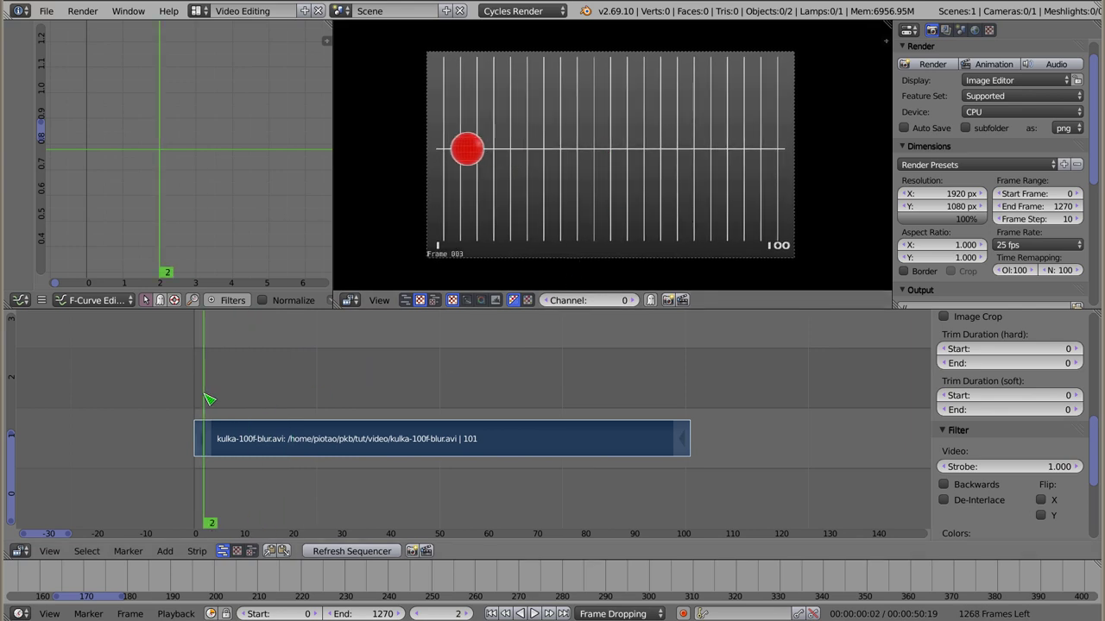
pyautogui.moveTo(445, 467); pyautogui.dragTo(420, 370)
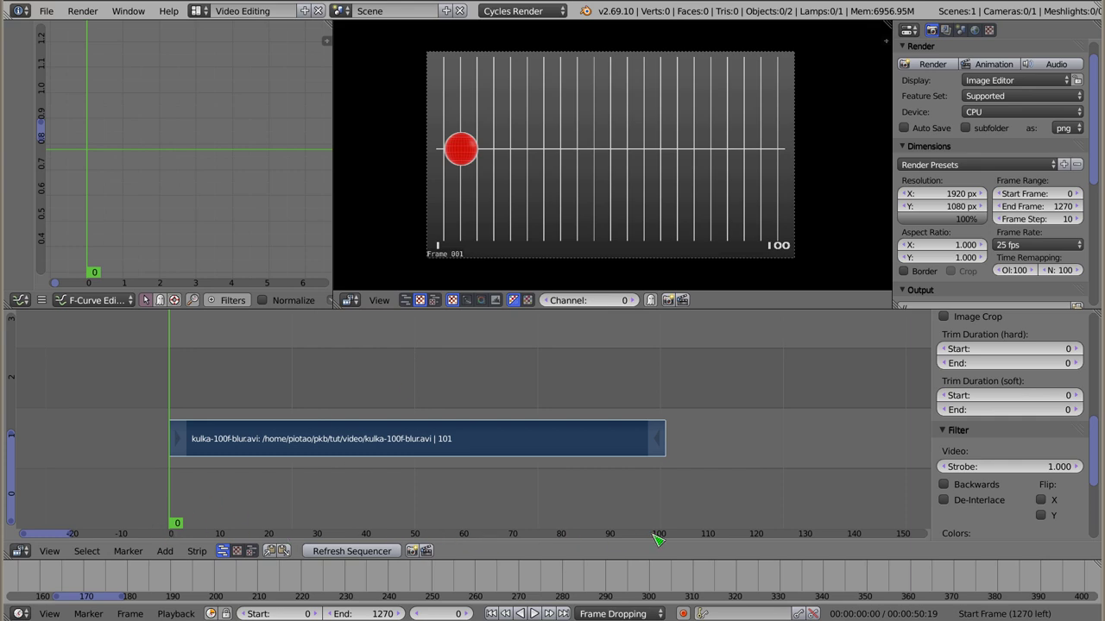
pyautogui.click(663, 473)
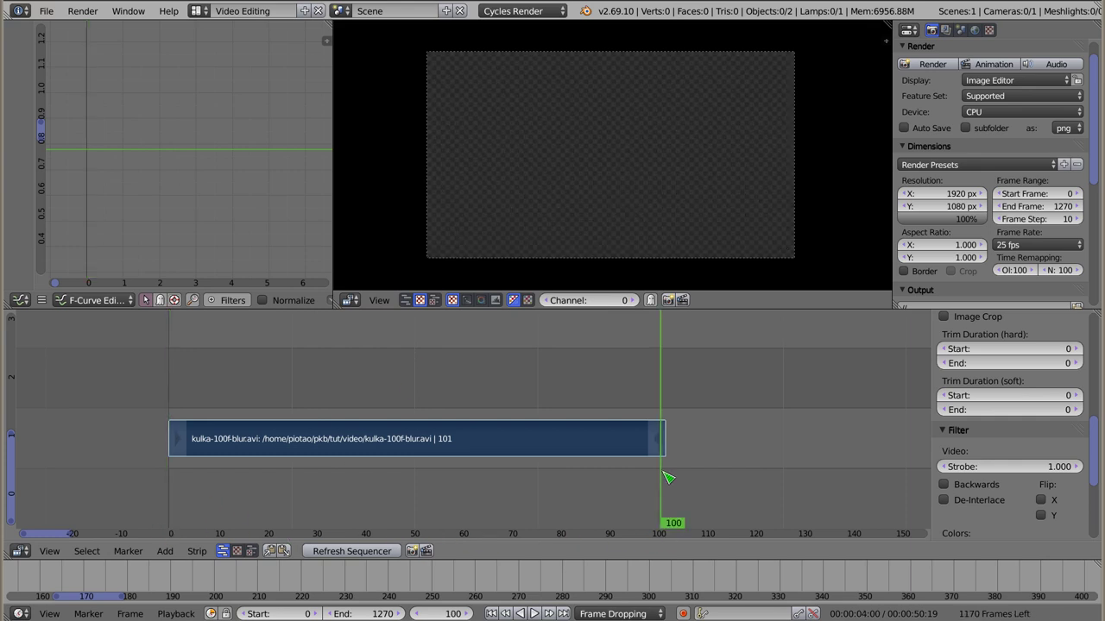
pyautogui.moveTo(663, 473); pyautogui.dragTo(661, 472)
pyautogui.click(153, 407)
pyautogui.hotkey('alt', 'a')
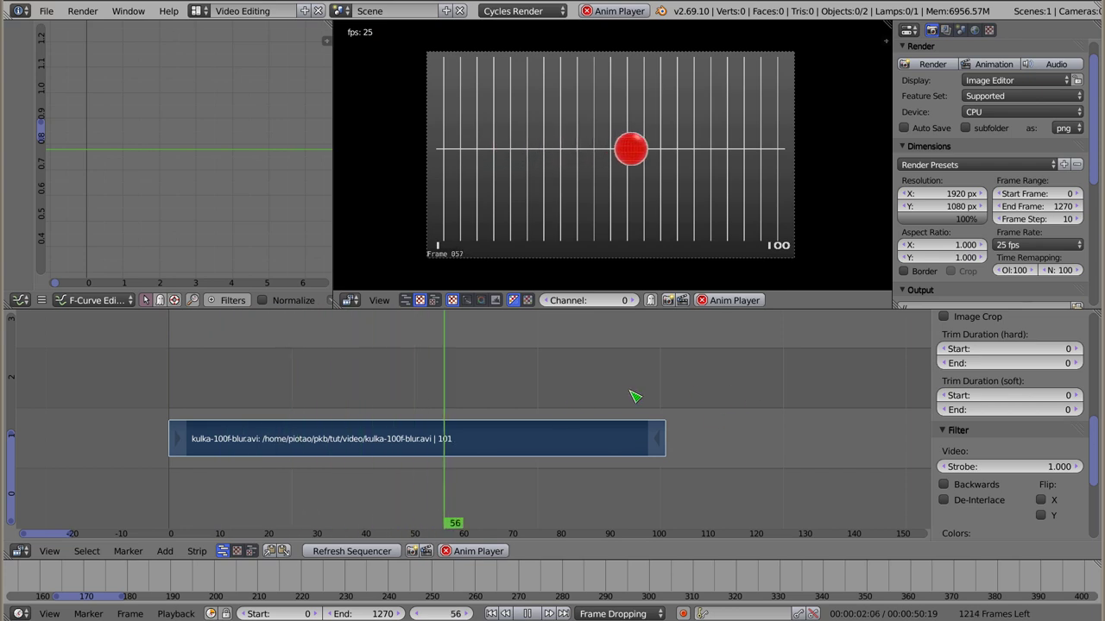
# Show the timeline in seconds, confirm the clip ends at 4+00, then switch back to frames
pyautogui.press('Escape')
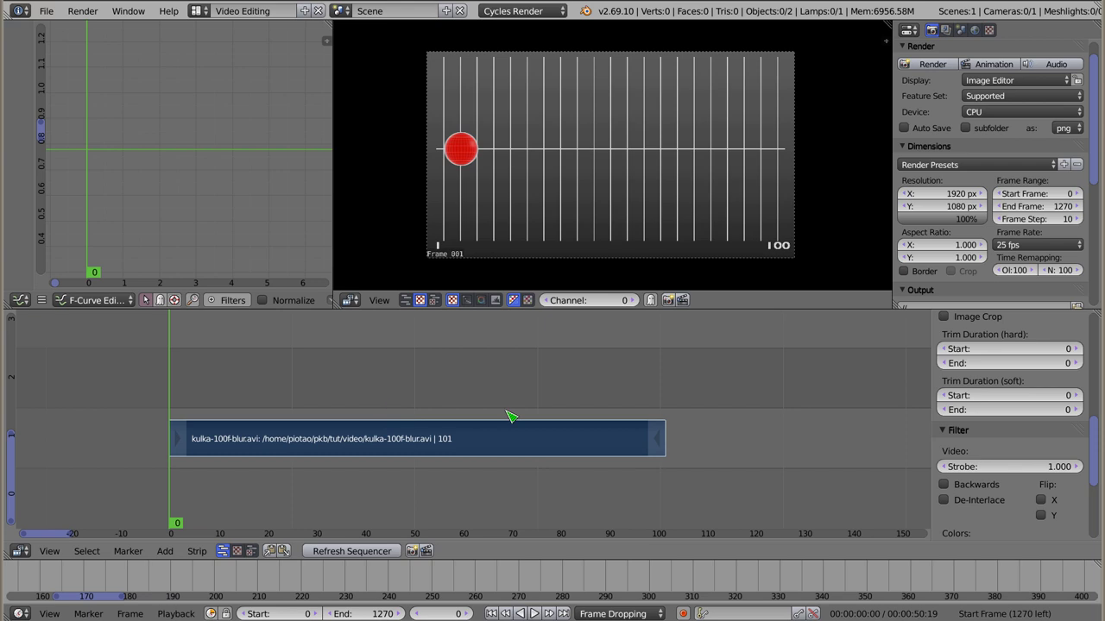
pyautogui.hotkey('ctrl', 't')
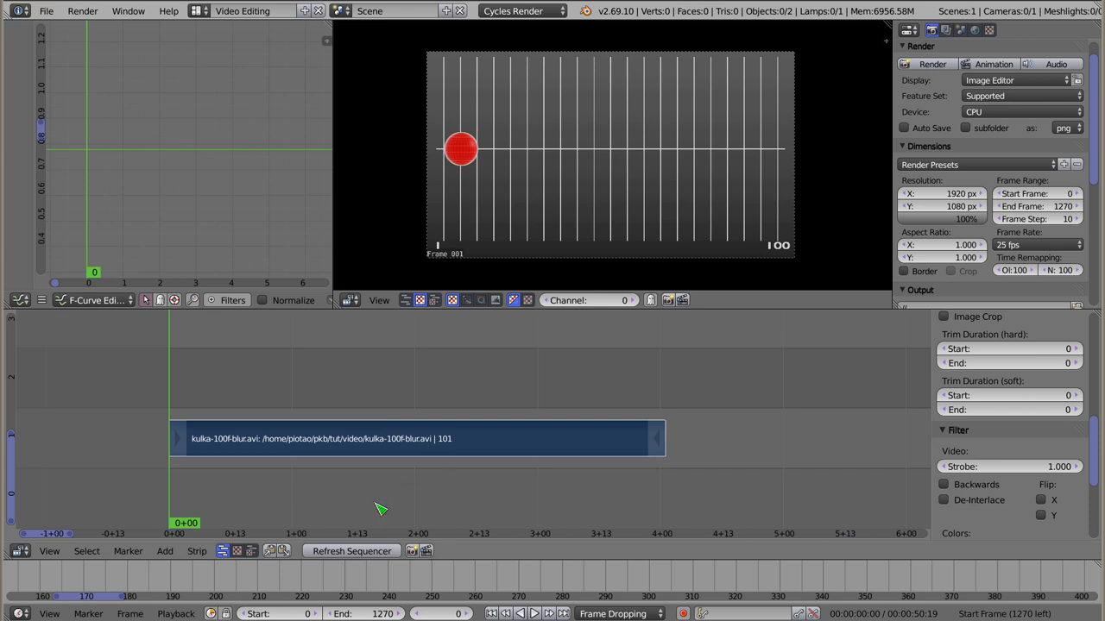
pyautogui.click(662, 498)
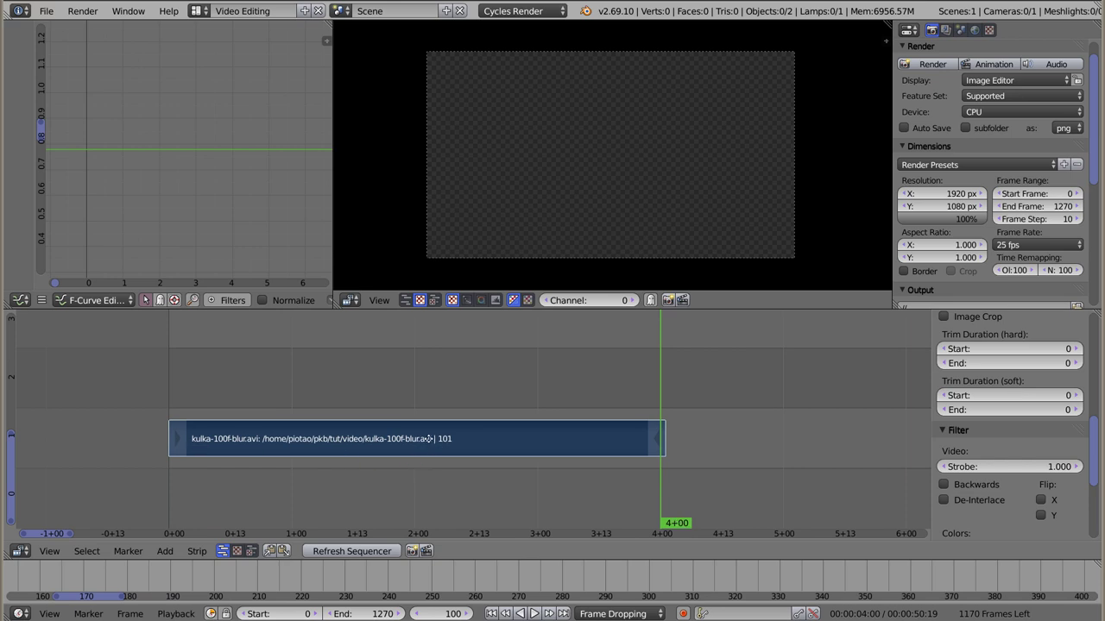
pyautogui.press('Home')
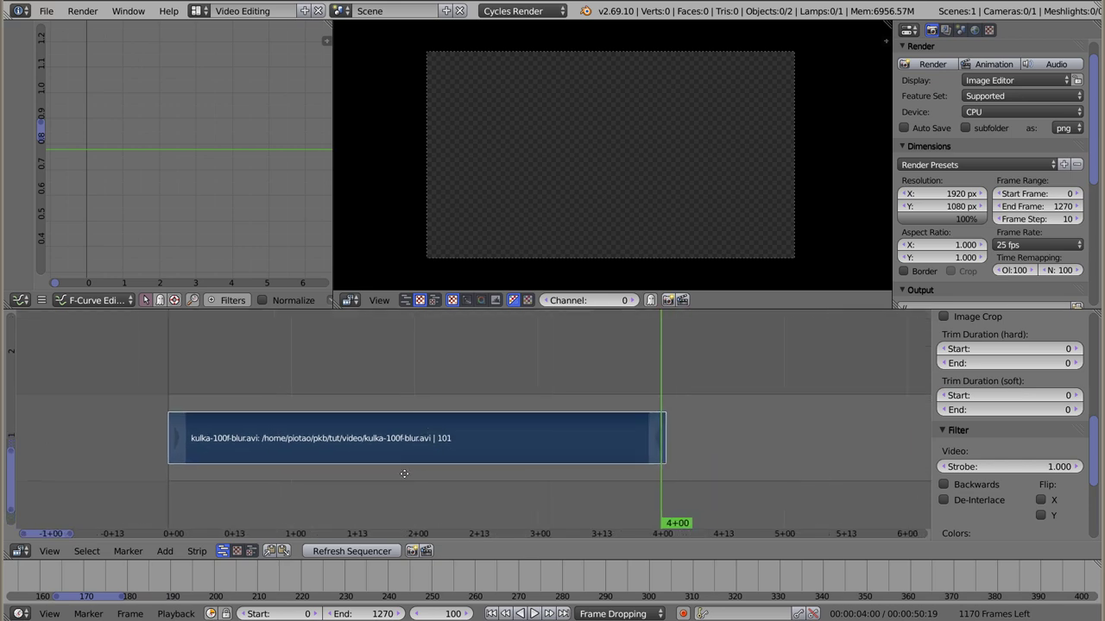
pyautogui.press('Home')
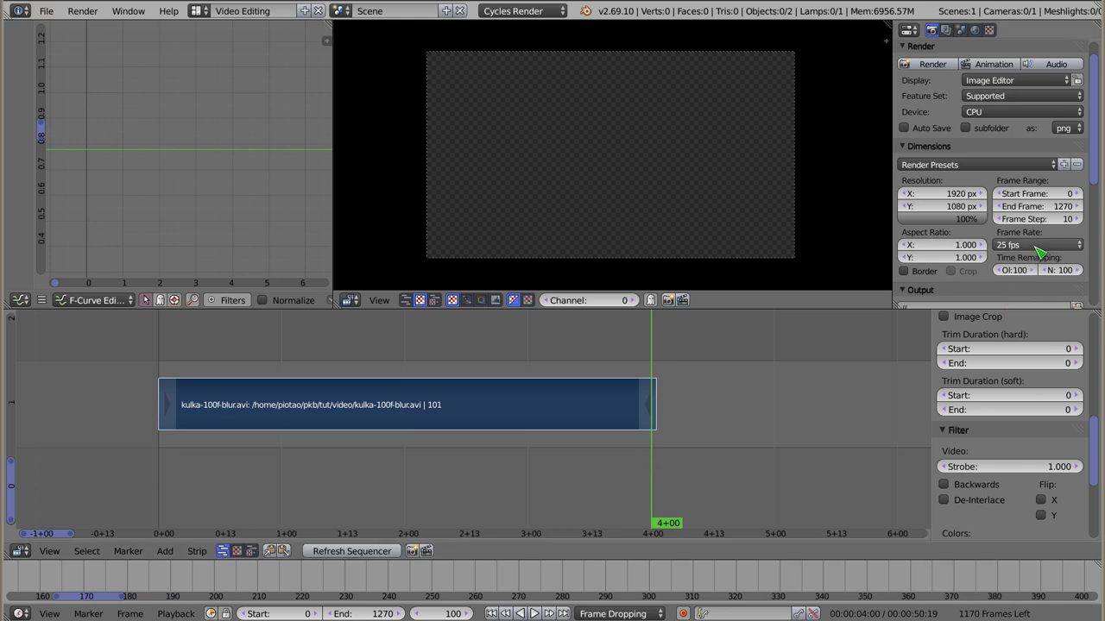
pyautogui.hotkey('ctrl', 't')
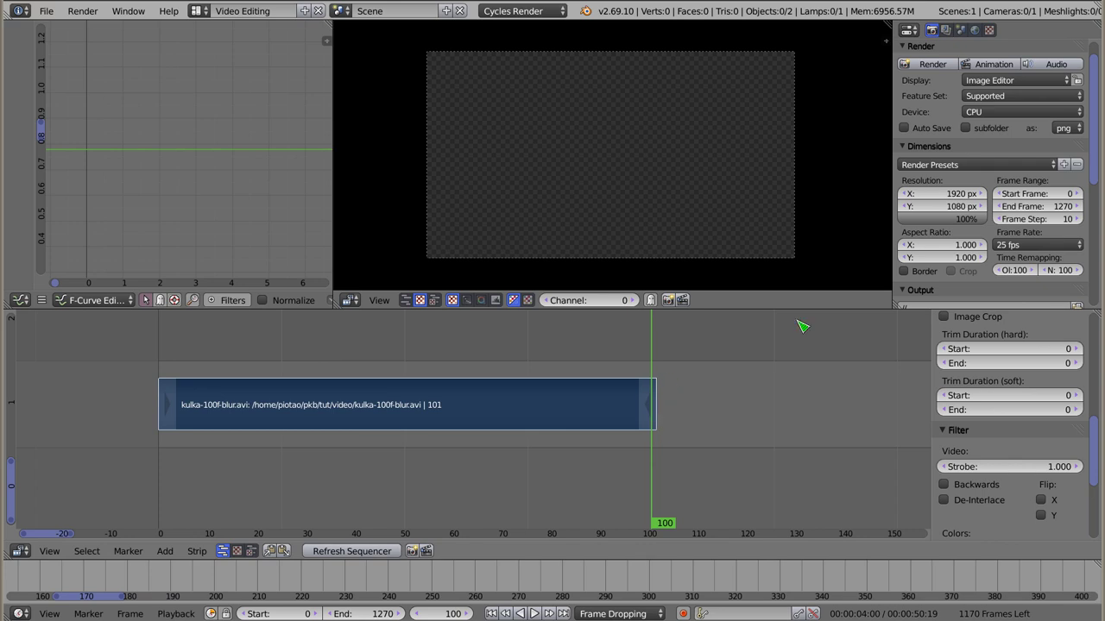
# Set the frame rate to 50 fps, view the clip end at 2+00, then restore 25 fps
pyautogui.click(1042, 248)
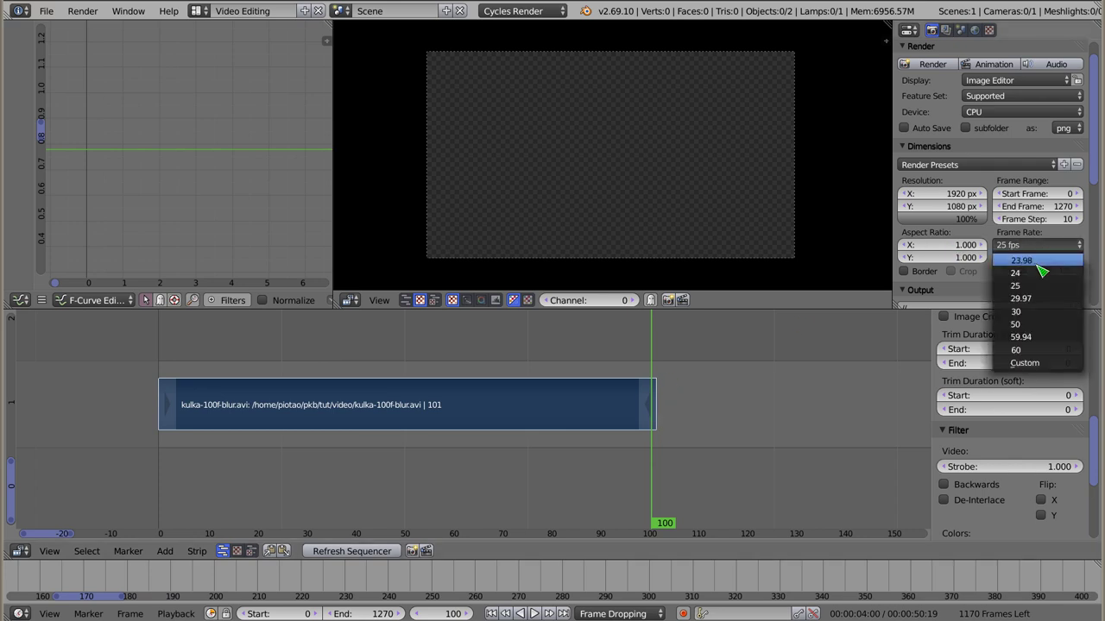
pyautogui.click(1036, 324)
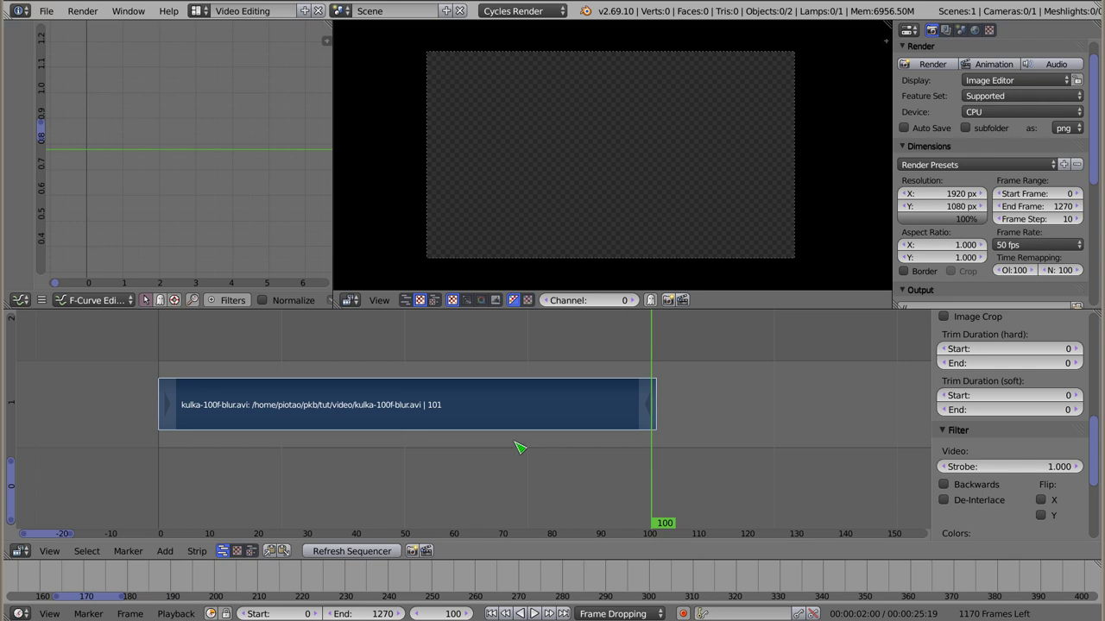
pyautogui.hotkey('ctrl', 't')
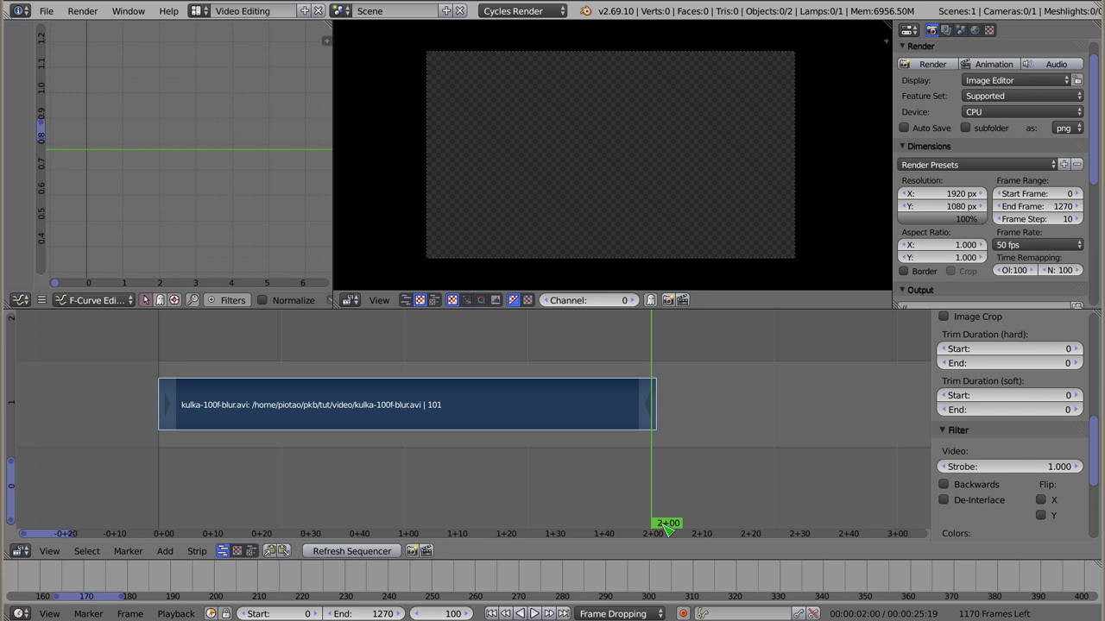
pyautogui.click(1058, 246)
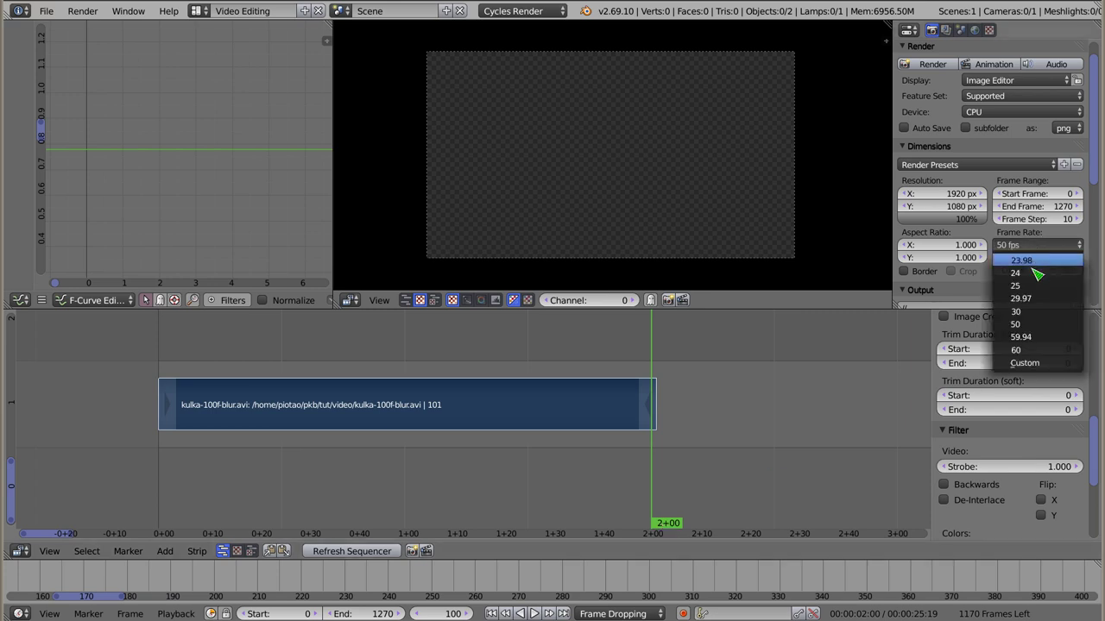
pyautogui.click(1031, 288)
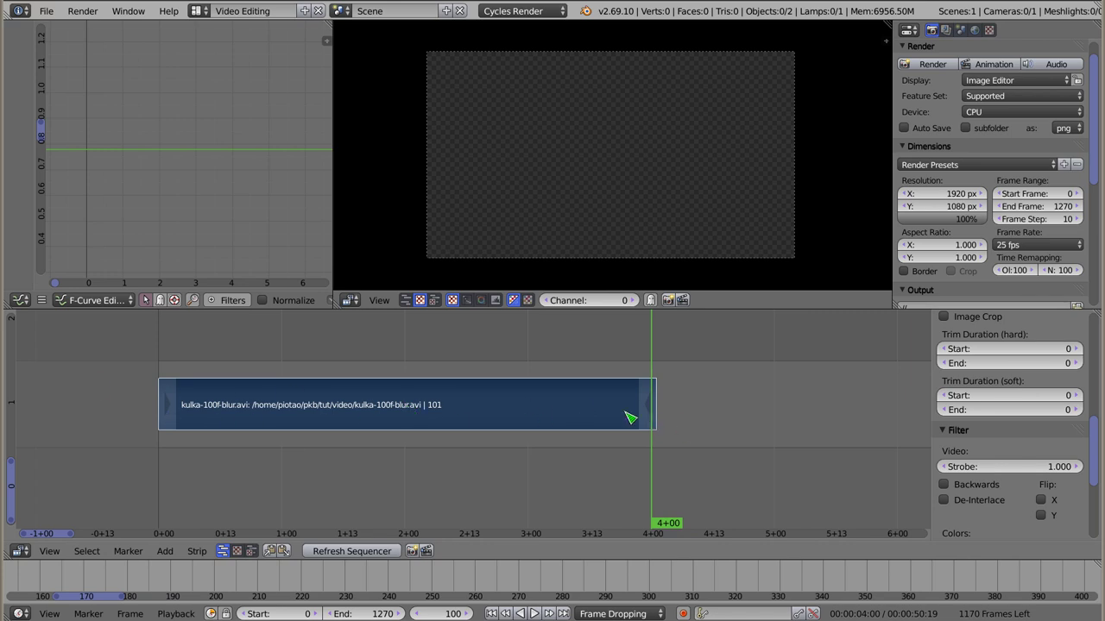
# Move the ball strip's right handle from frame 100 to frame 50, check frame 49, and reselect the strip
pyautogui.moveTo(403, 423)
pyautogui.mouseDown()
pyautogui.moveTo(442, 456)
pyautogui.moveTo(455, 439)
pyautogui.mouseUp()
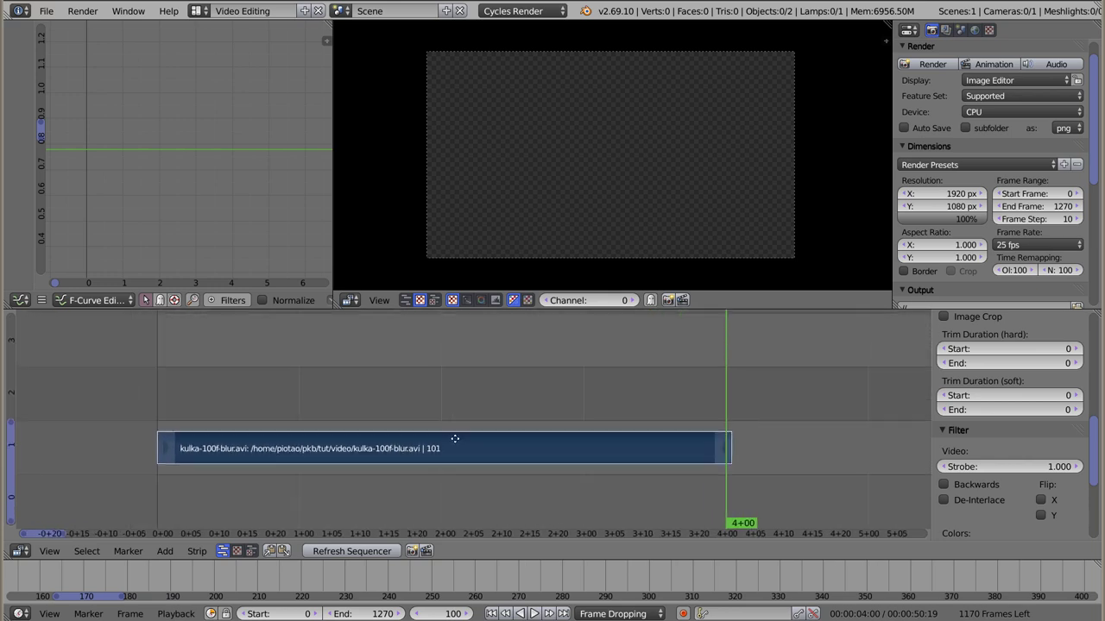
pyautogui.moveTo(513, 452)
pyautogui.mouseDown()
pyautogui.moveTo(423, 436)
pyautogui.moveTo(596, 429)
pyautogui.moveTo(477, 397)
pyautogui.moveTo(183, 397)
pyautogui.moveTo(287, 404)
pyautogui.mouseUp()
pyautogui.rightClick(587, 458)
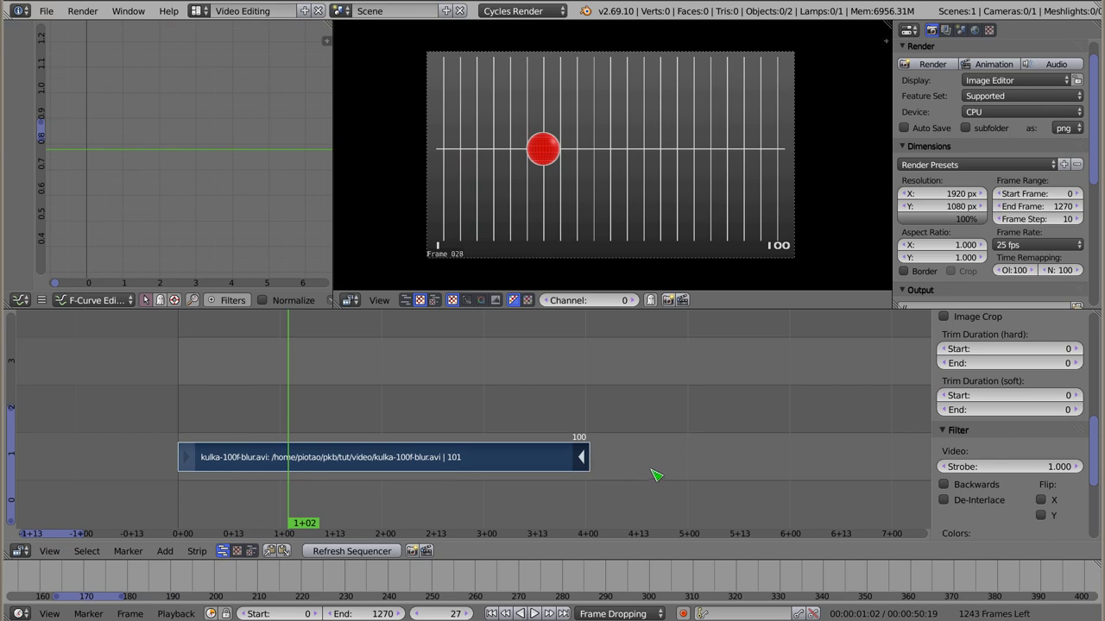
pyautogui.press('g')
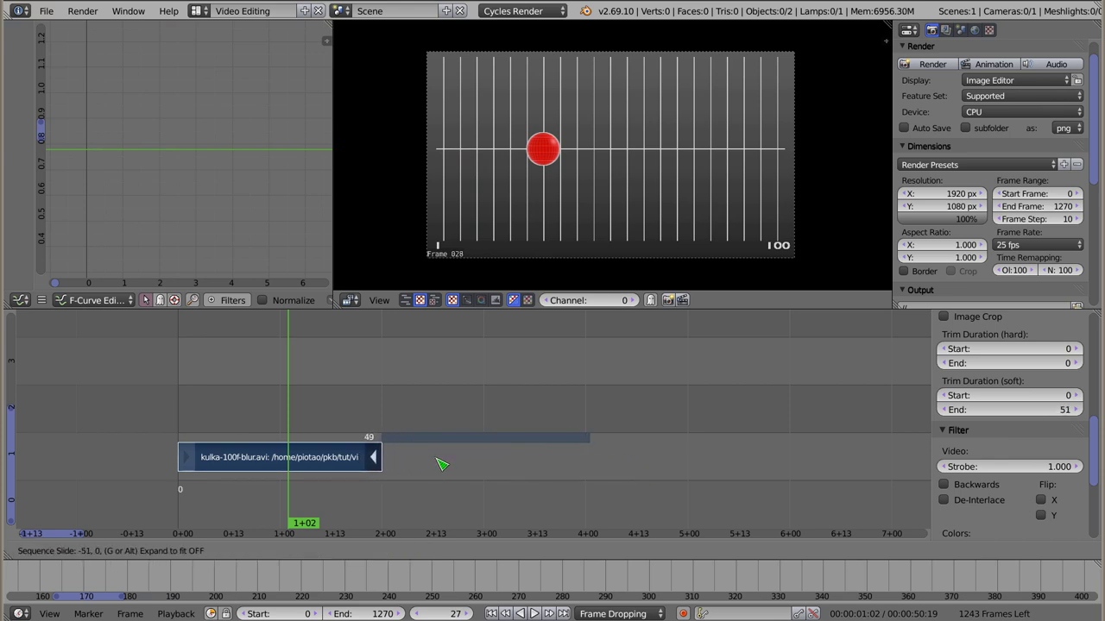
pyautogui.click(442, 465)
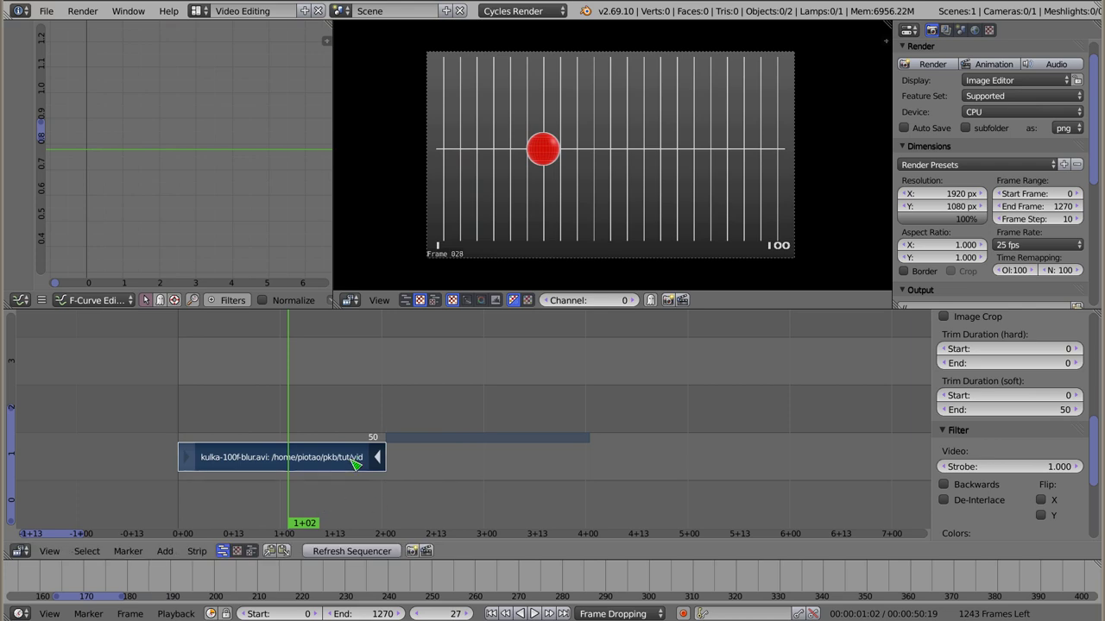
pyautogui.moveTo(380, 437); pyautogui.dragTo(383, 427)
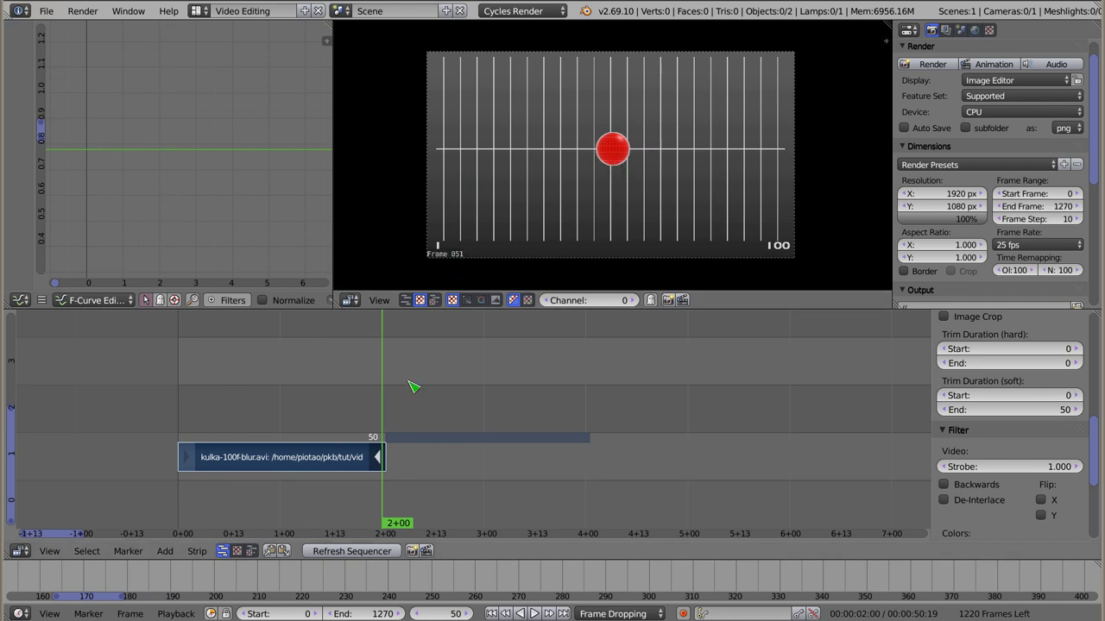
pyautogui.click(378, 399)
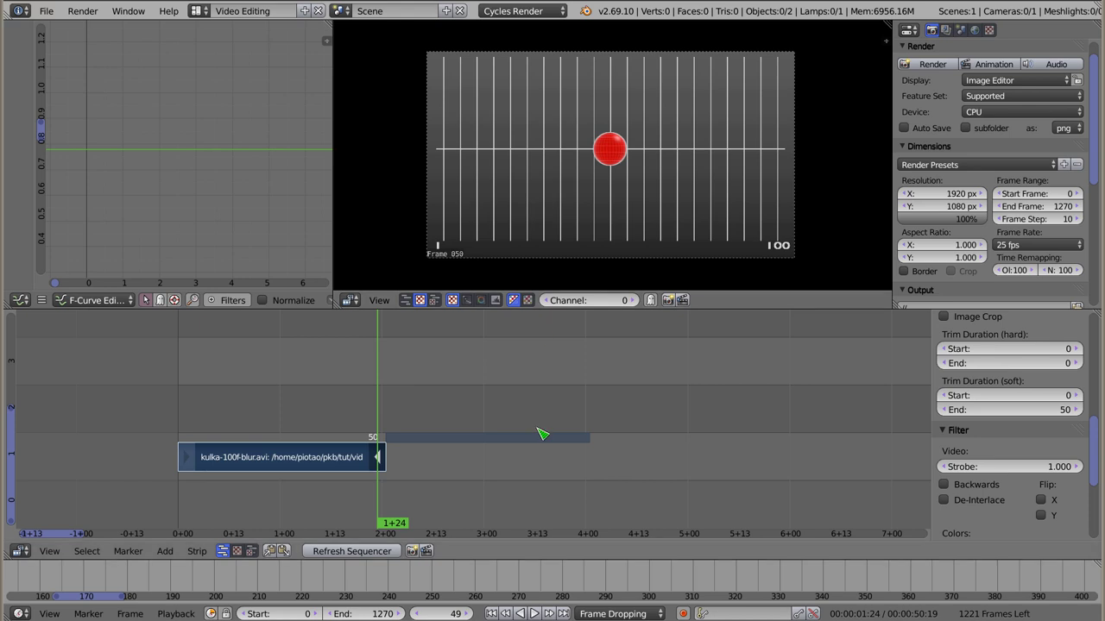
pyautogui.click(323, 462)
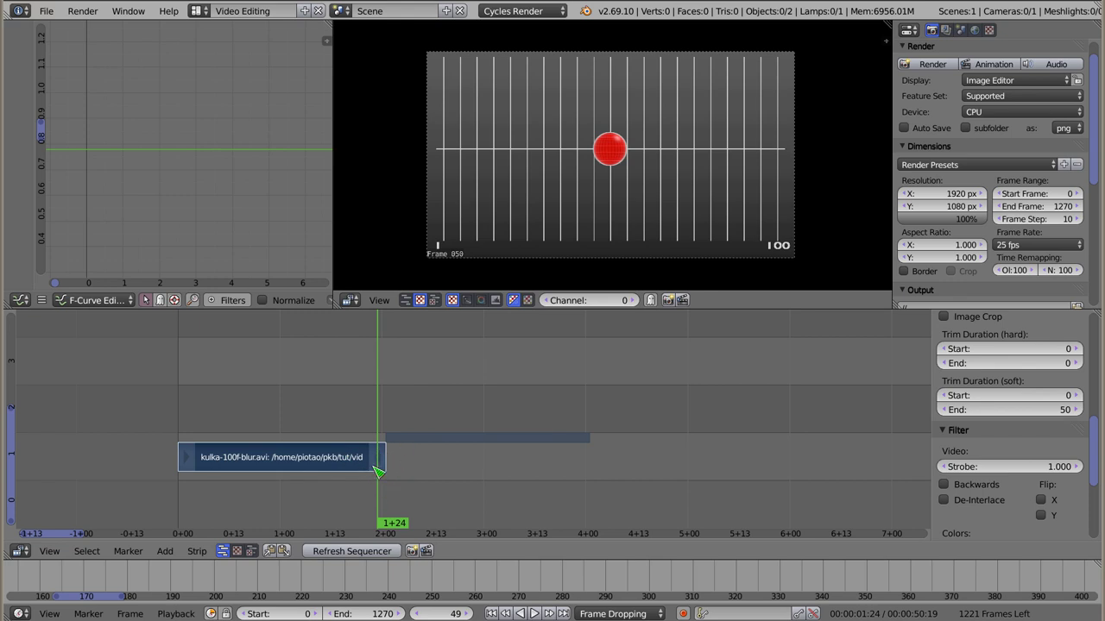
# Add a Speed Control effect strip above the ball clip and reselect the video strip
pyautogui.hotkey('shift', 'a')
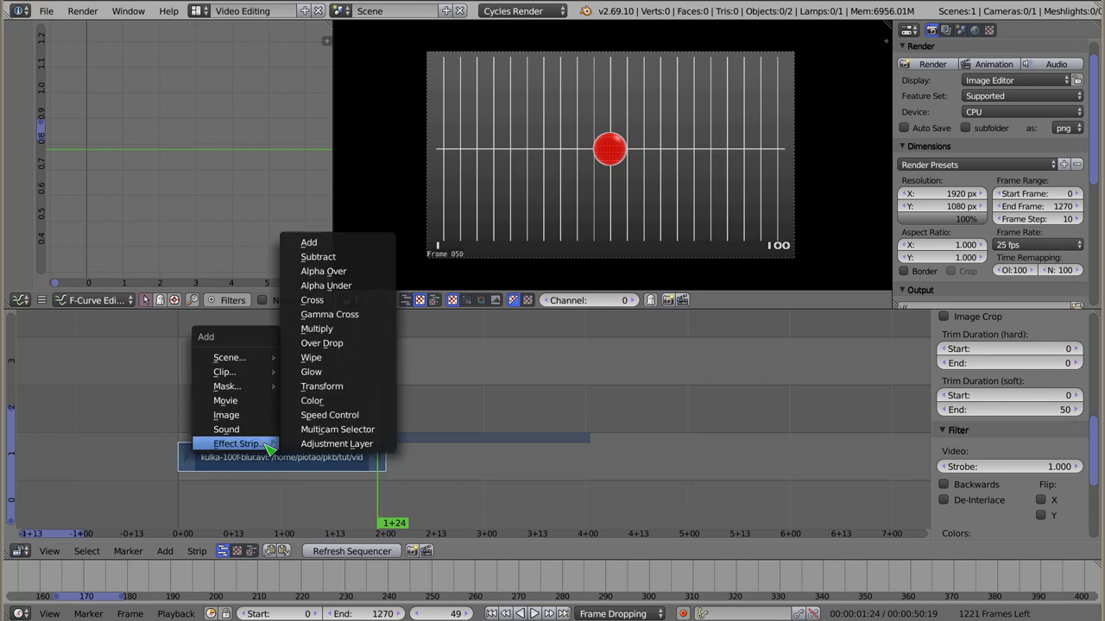
pyautogui.click(344, 418)
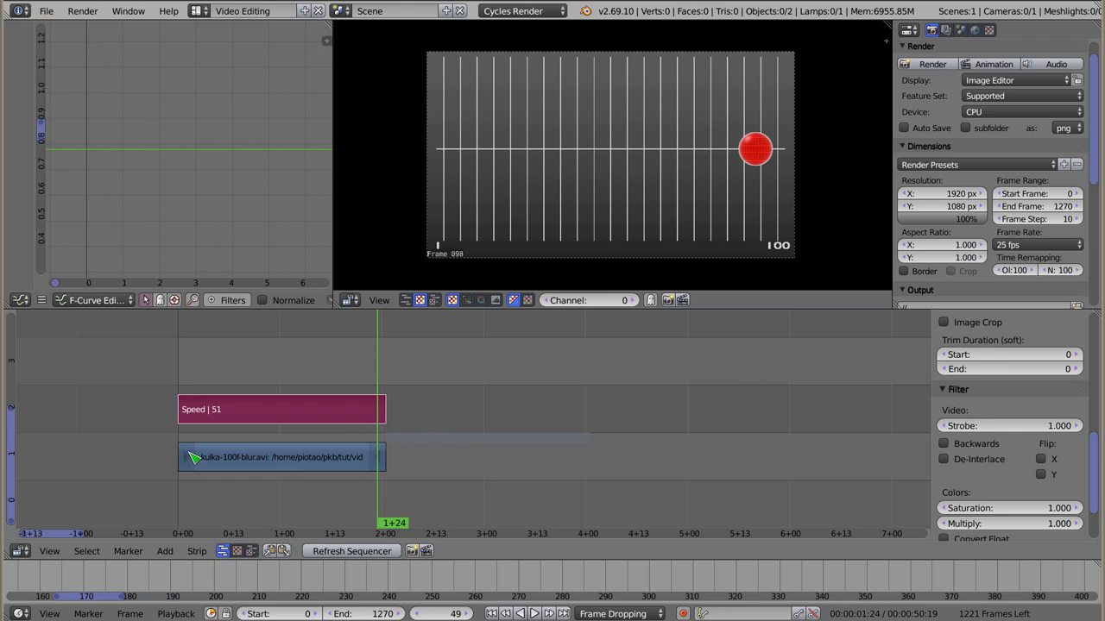
pyautogui.rightClick(257, 460)
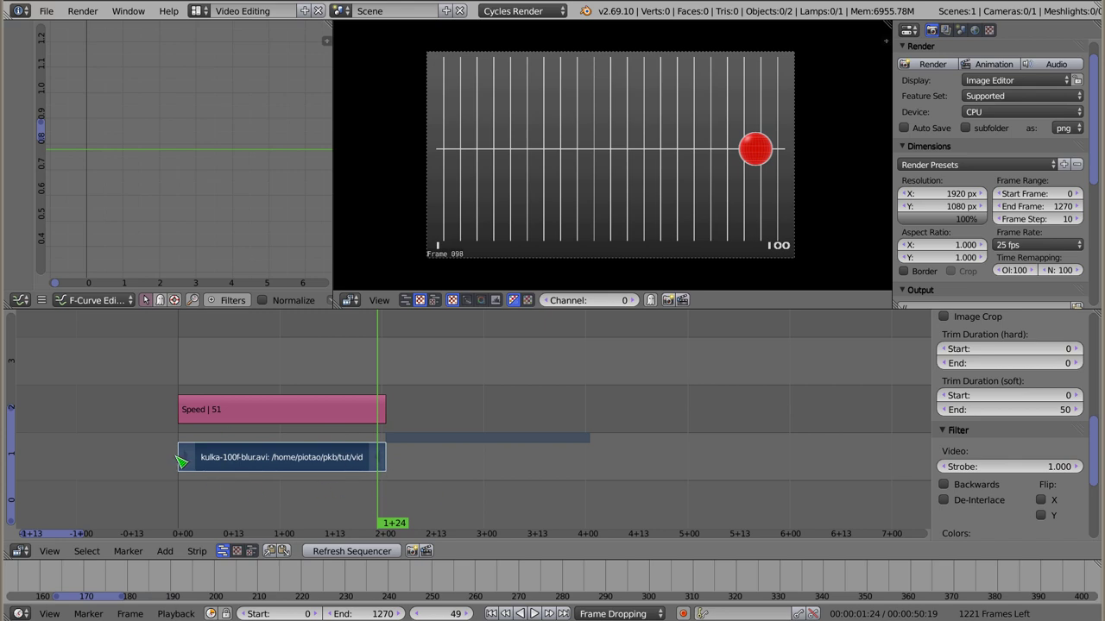
# Extend the ball strip's end to frame 150 so the Speed strip spans 0+00 to 6+00
pyautogui.rightClick(378, 460)
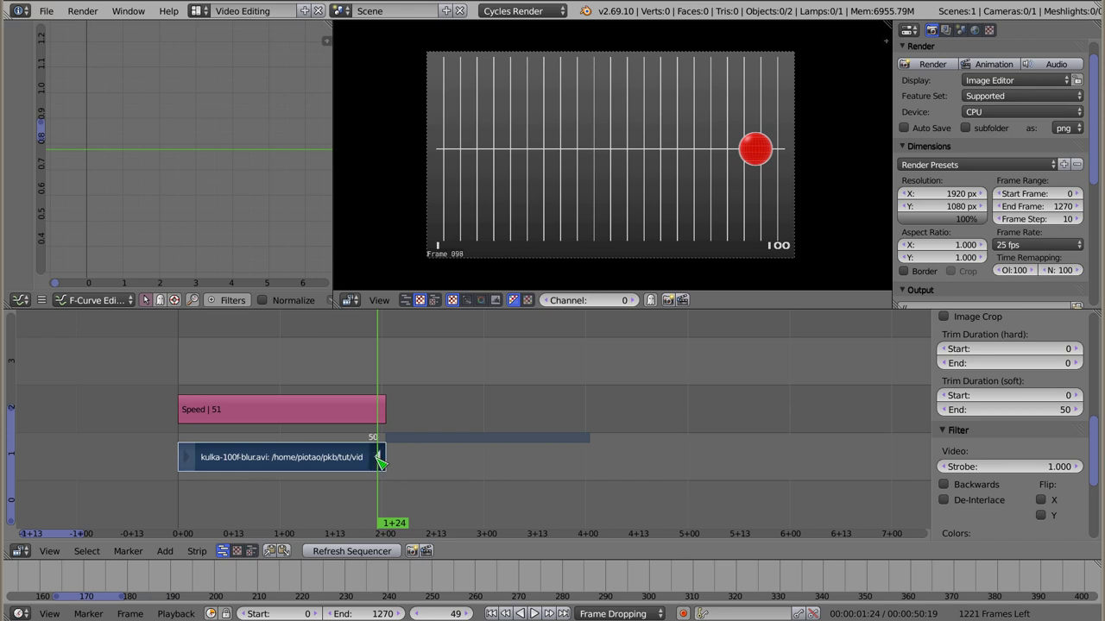
pyautogui.press('g')
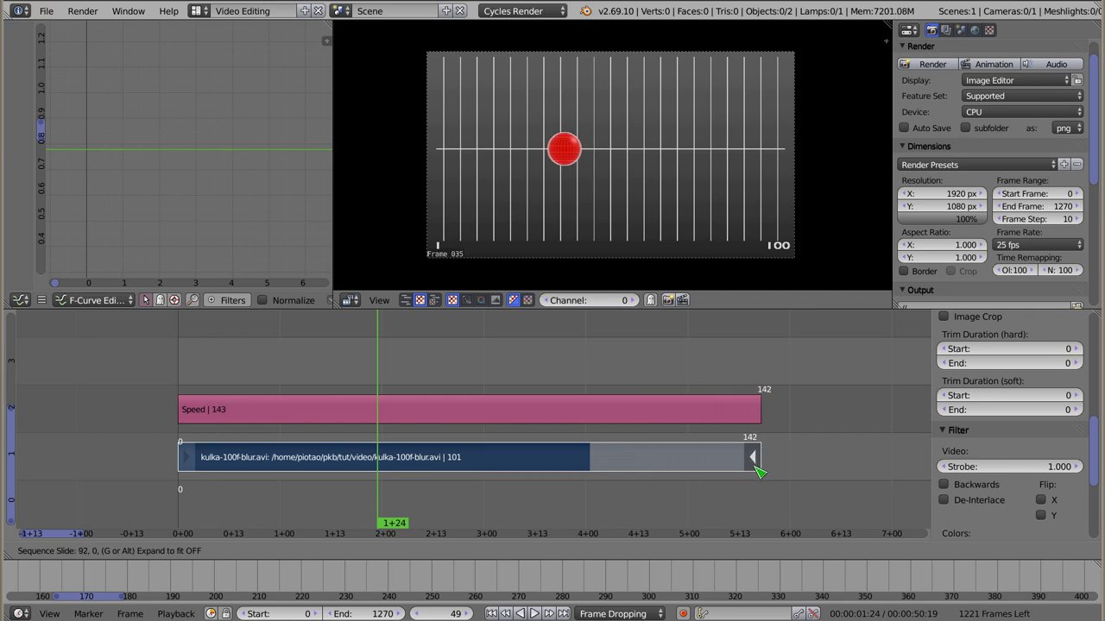
pyautogui.click(787, 470)
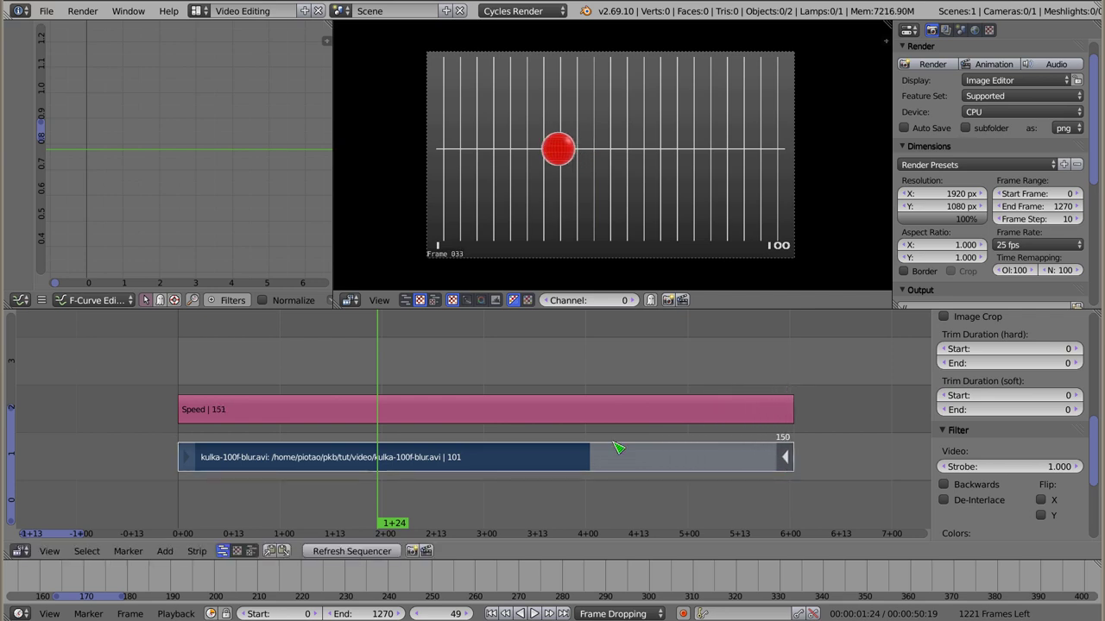
pyautogui.rightClick(606, 464)
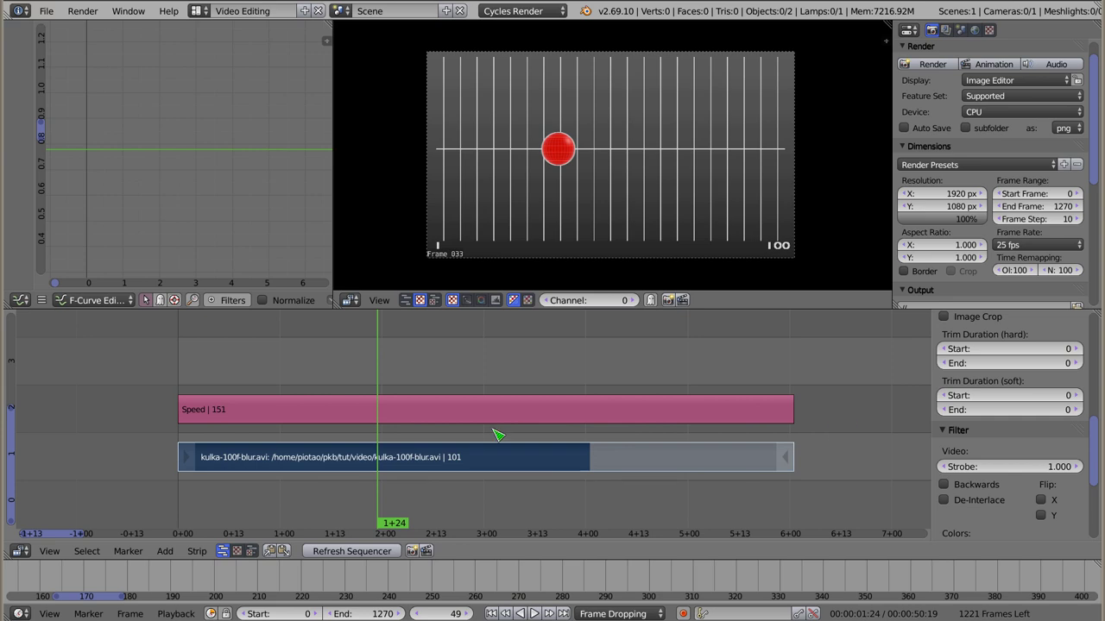
# Play the slowed video from the start of the sequence, then stop
pyautogui.hotkey('shift', 'Left')
pyautogui.hotkey('alt', 'a')
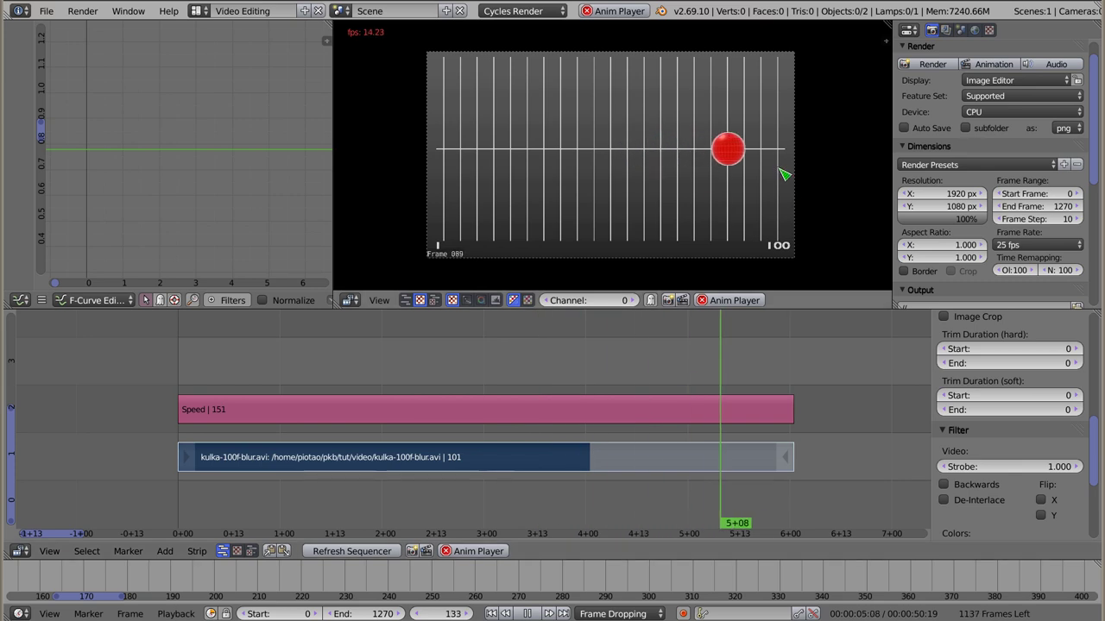
pyautogui.press('Escape')
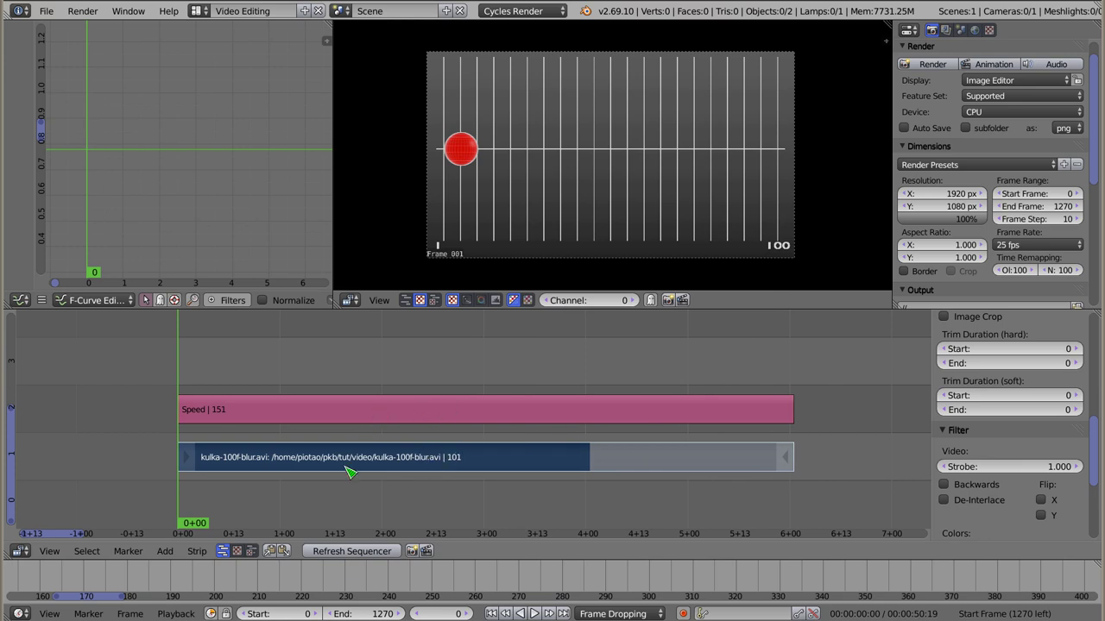
# Shorten the ball strip back so it ends at frame 101
pyautogui.rightClick(790, 467)
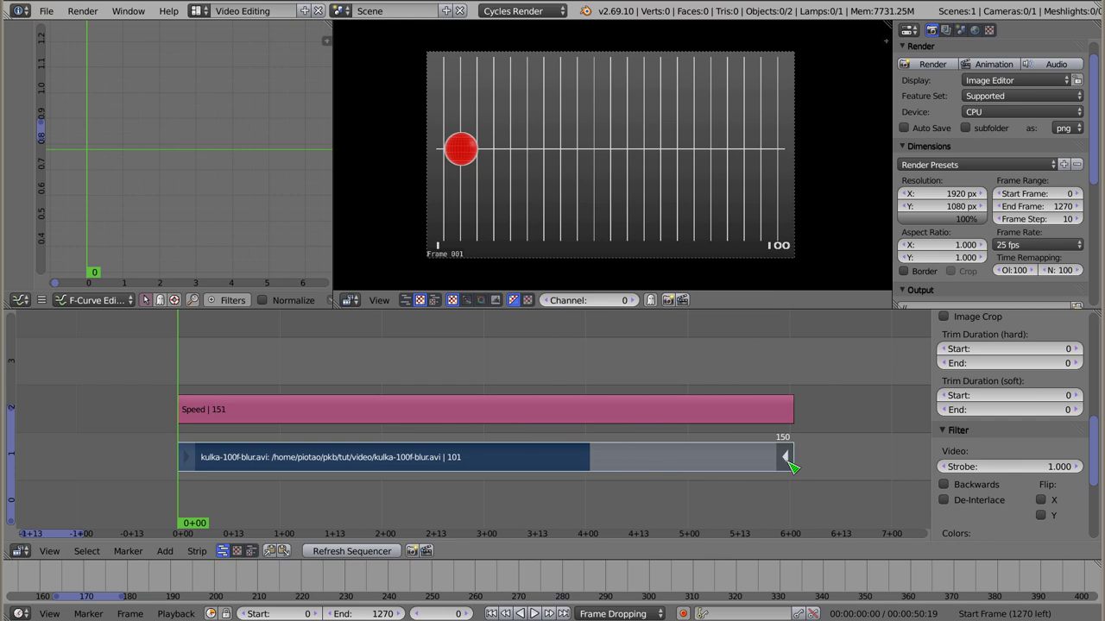
pyautogui.press('g')
pyautogui.click(590, 470)
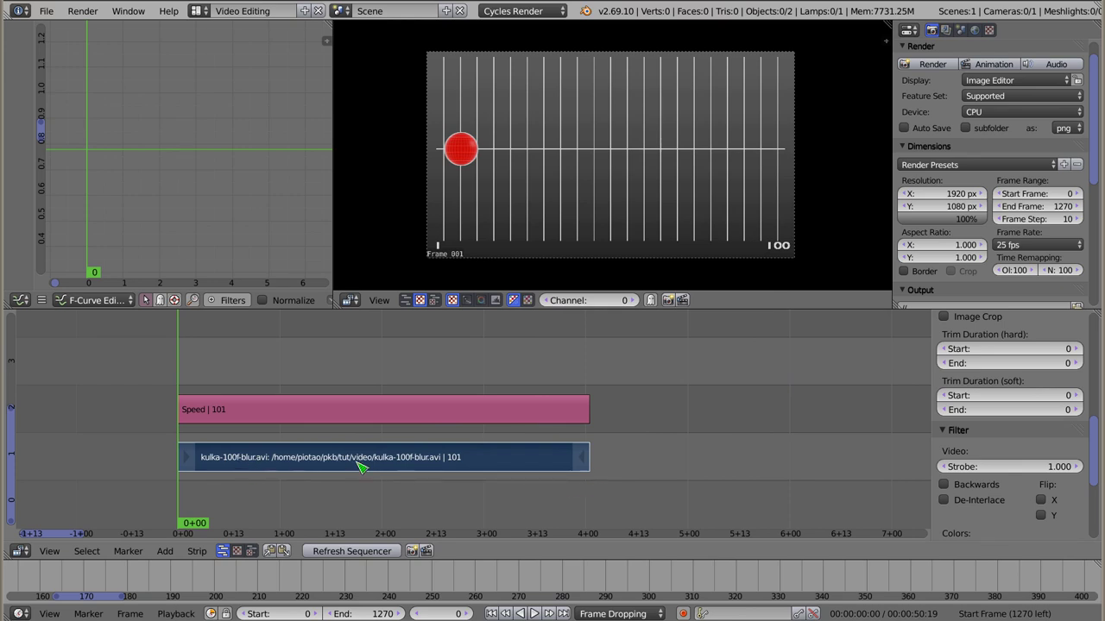
# Cut the video strip at frames 25 and 75
pyautogui.click(283, 458)
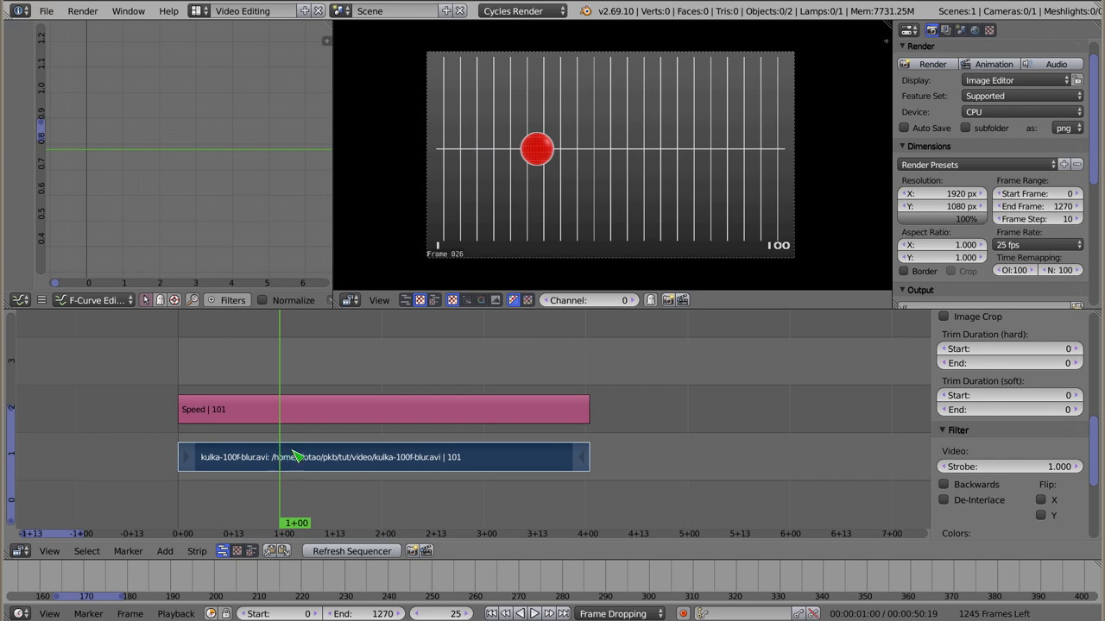
pyautogui.press('k')
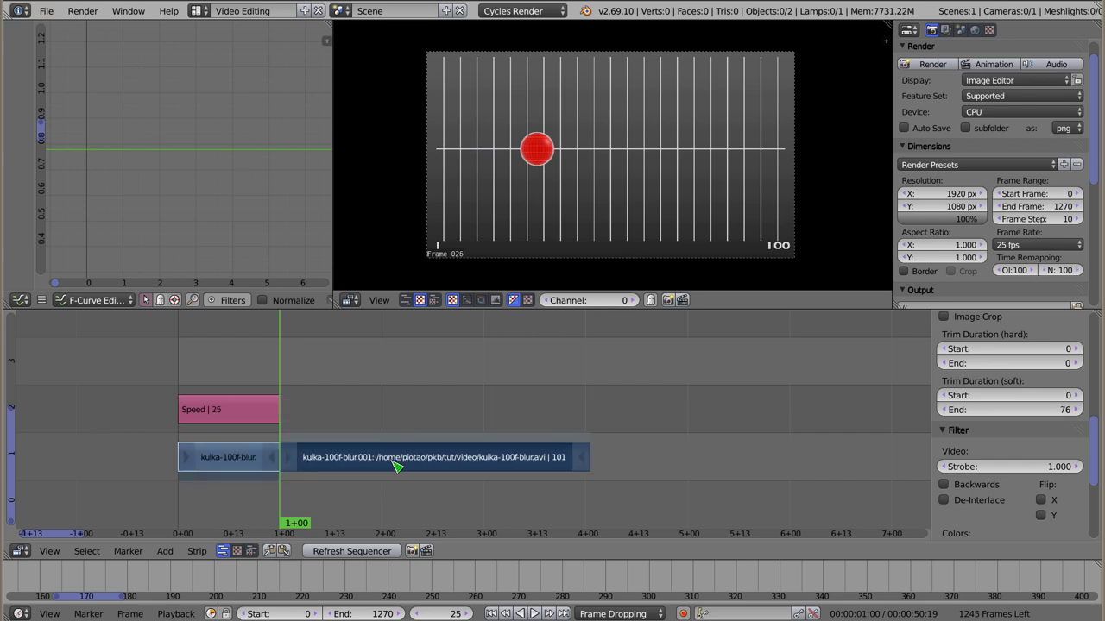
pyautogui.click(487, 459)
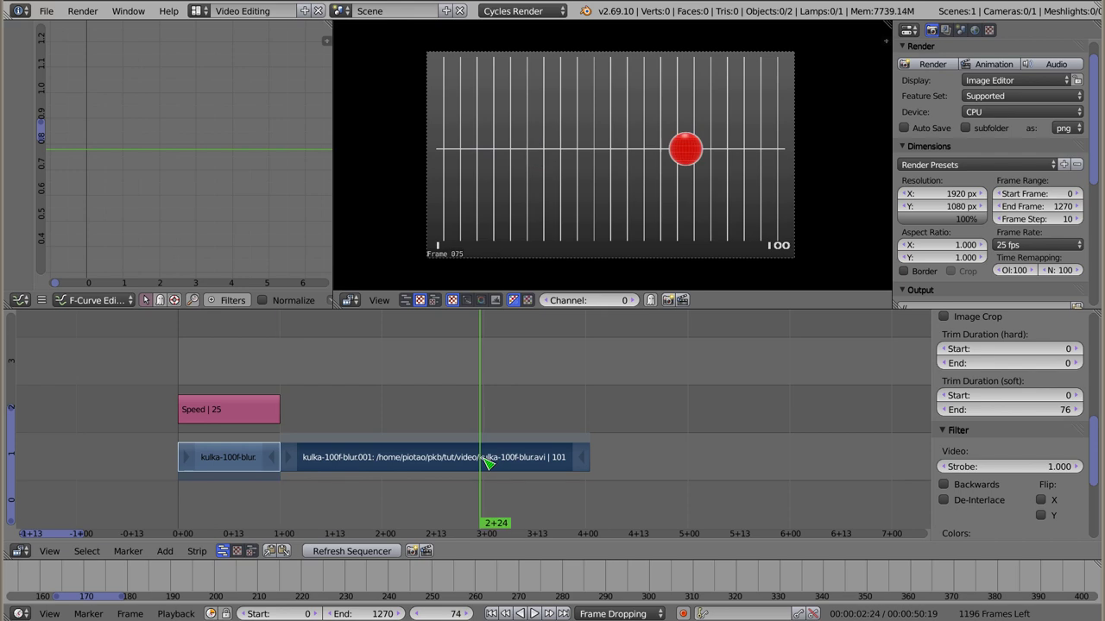
pyautogui.press('k')
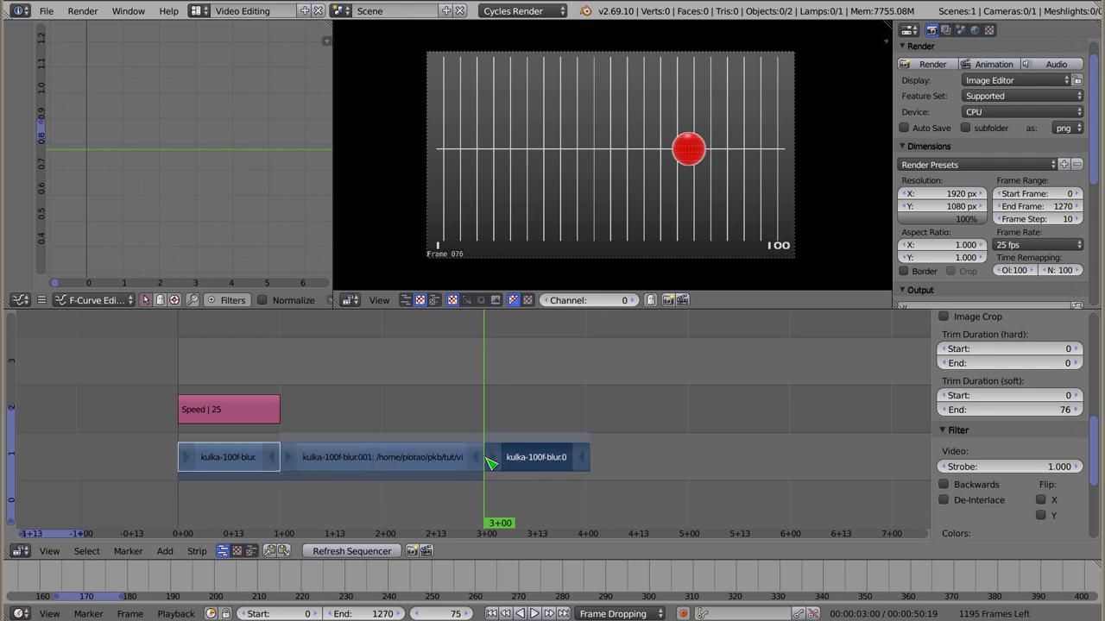
# Delete the Speed strip
pyautogui.rightClick(355, 461)
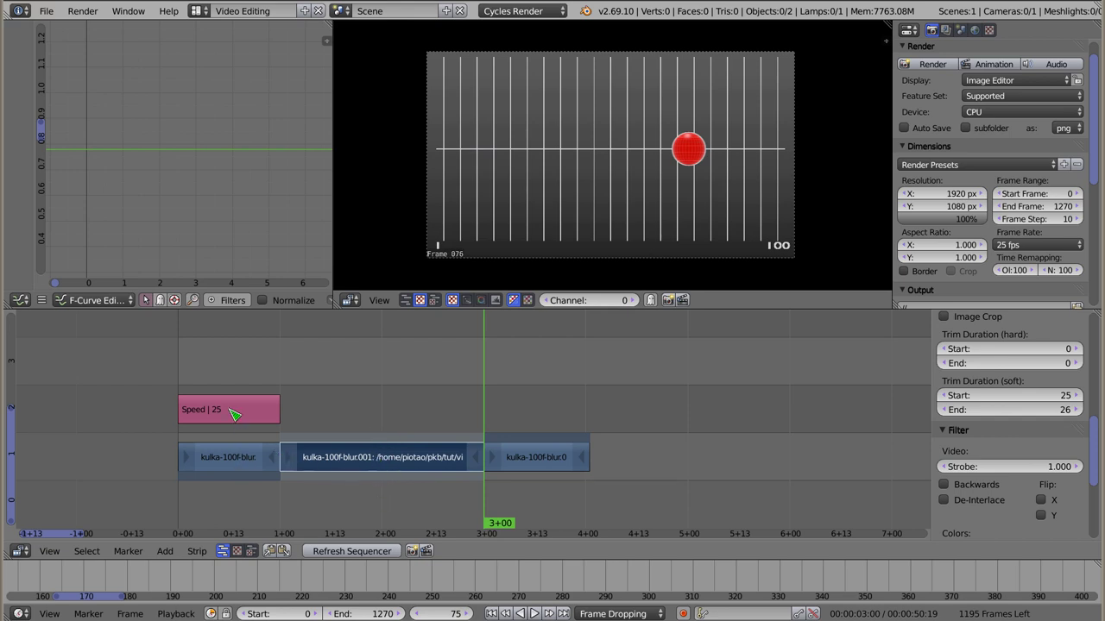
pyautogui.rightClick(236, 414)
pyautogui.press('x')
pyautogui.press('x')
pyautogui.click(207, 410)
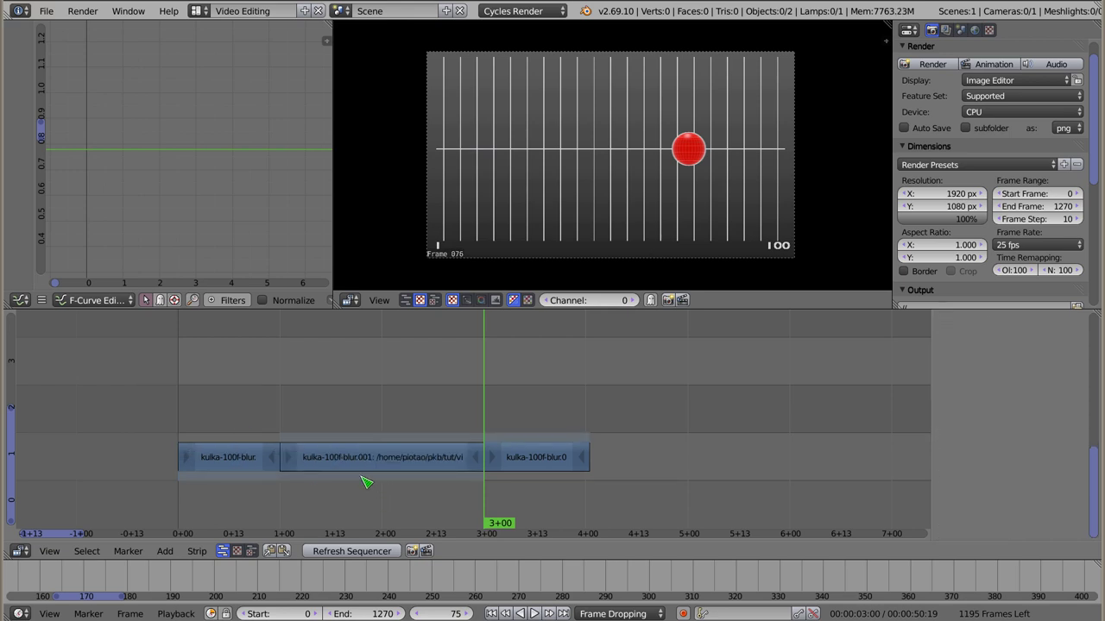
# Check each of the three pieces, scrub around frame 84, and select the middle piece
pyautogui.rightClick(343, 459)
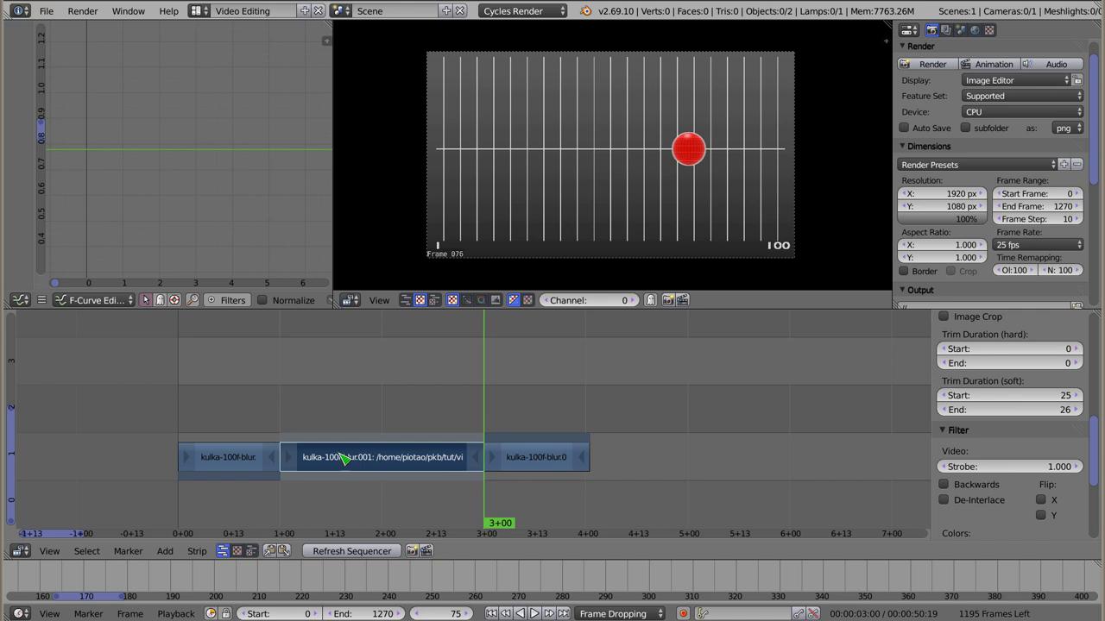
pyautogui.rightClick(218, 466)
pyautogui.rightClick(557, 466)
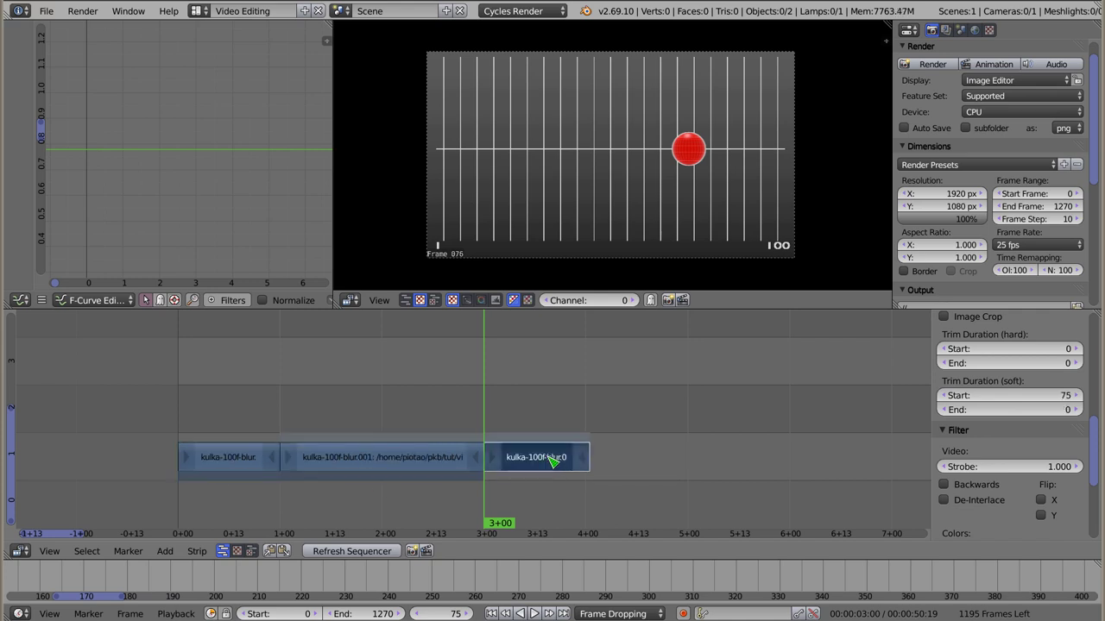
pyautogui.click(521, 418)
pyautogui.moveTo(535, 417); pyautogui.dragTo(513, 418)
pyautogui.rightClick(356, 458)
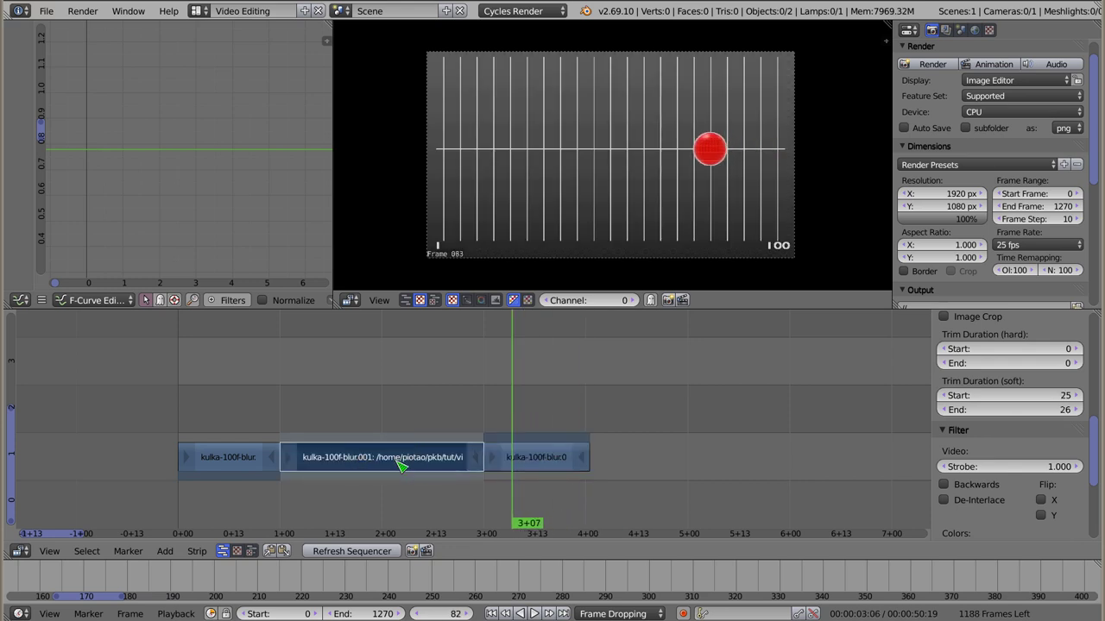
# Add a Speed Control effect strip to the middle piece
pyautogui.hotkey('shift', 'a')
pyautogui.moveTo(340, 417)
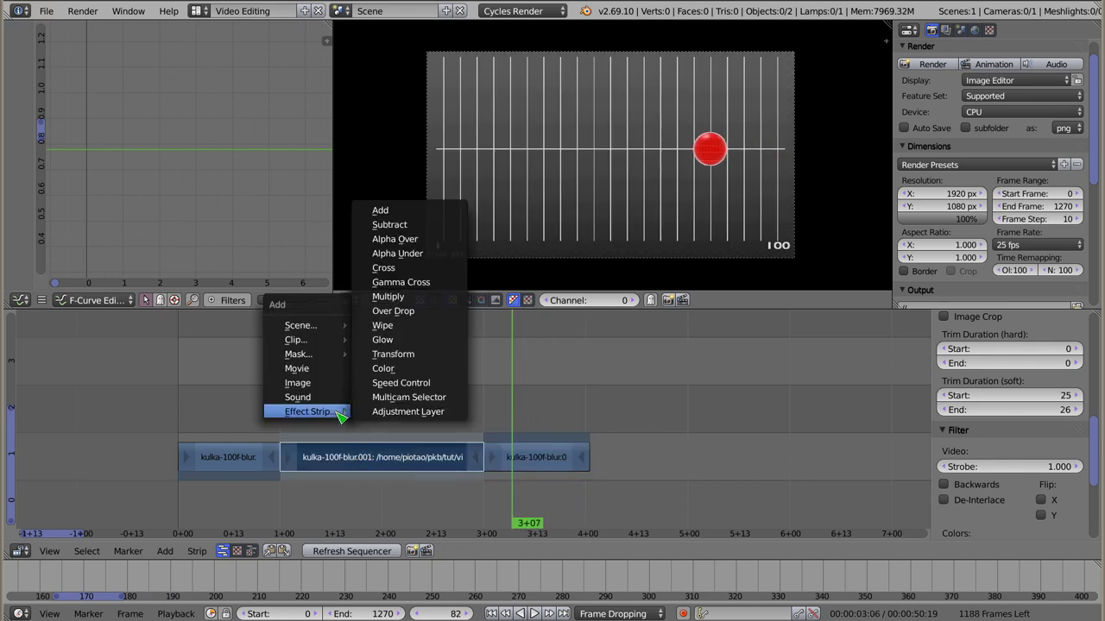
pyautogui.click(402, 385)
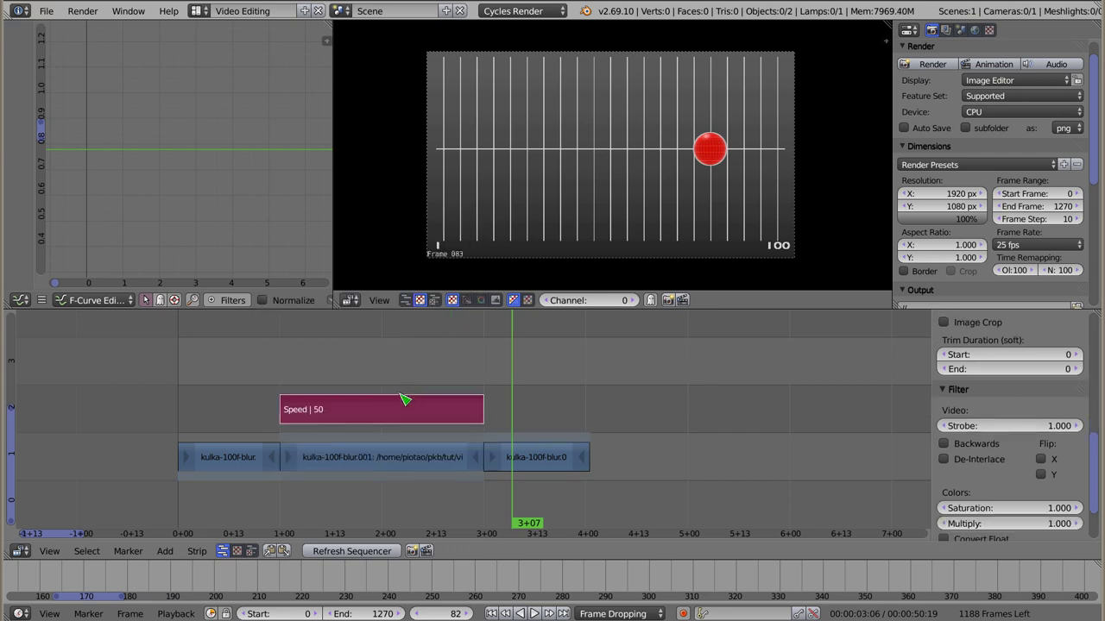
# Trim the middle piece so it ends at frame 50
pyautogui.rightClick(477, 458)
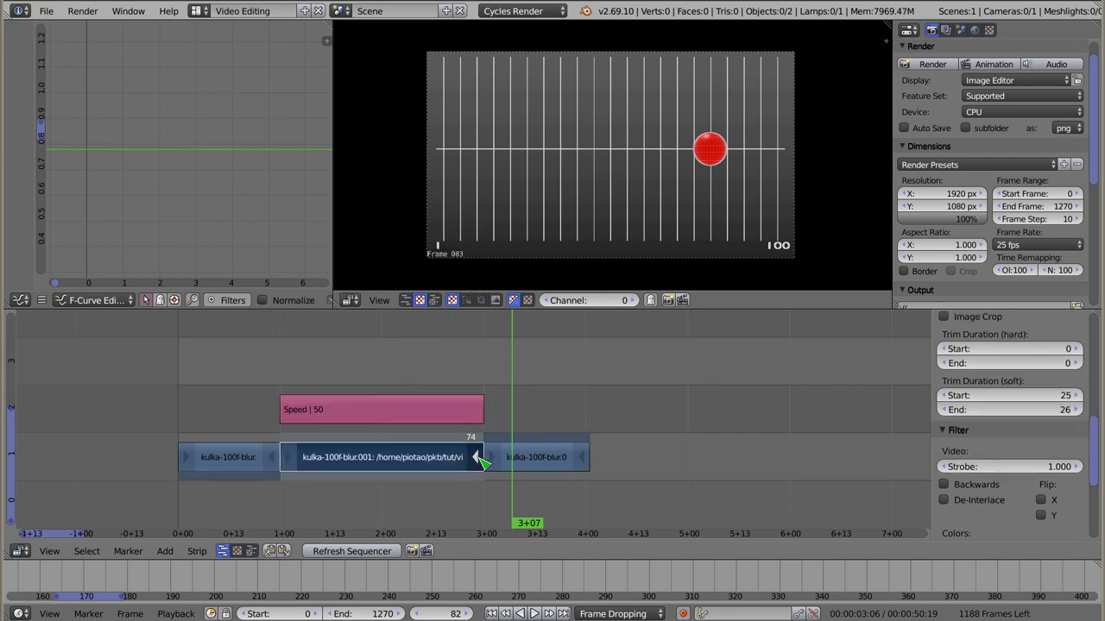
pyautogui.press('g')
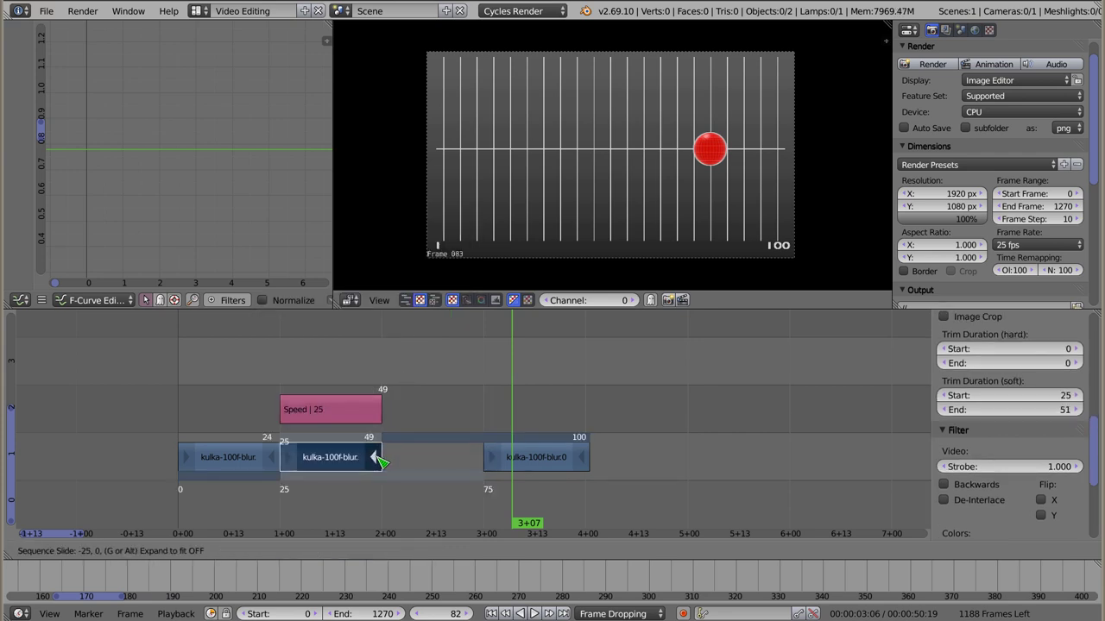
pyautogui.click(381, 462)
pyautogui.press('g')
pyautogui.click(366, 463)
pyautogui.moveTo(292, 460)
pyautogui.mouseDown()
pyautogui.moveTo(351, 464)
pyautogui.moveTo(342, 464)
pyautogui.mouseUp()
# Move the last piece left so it starts right after the middle one
pyautogui.rightClick(523, 461)
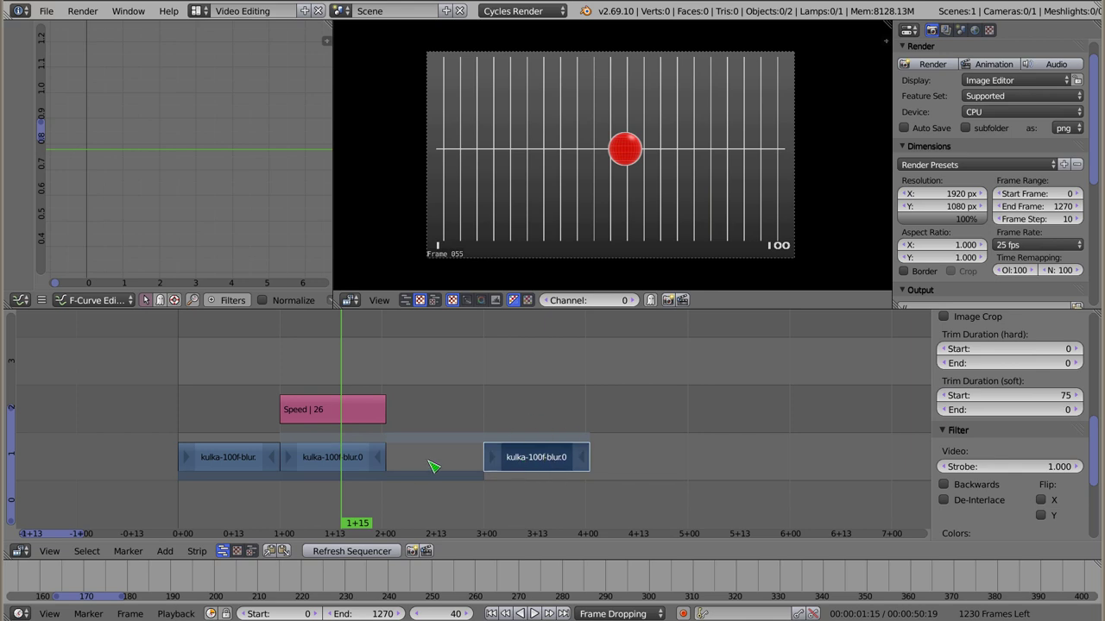
pyautogui.press('g')
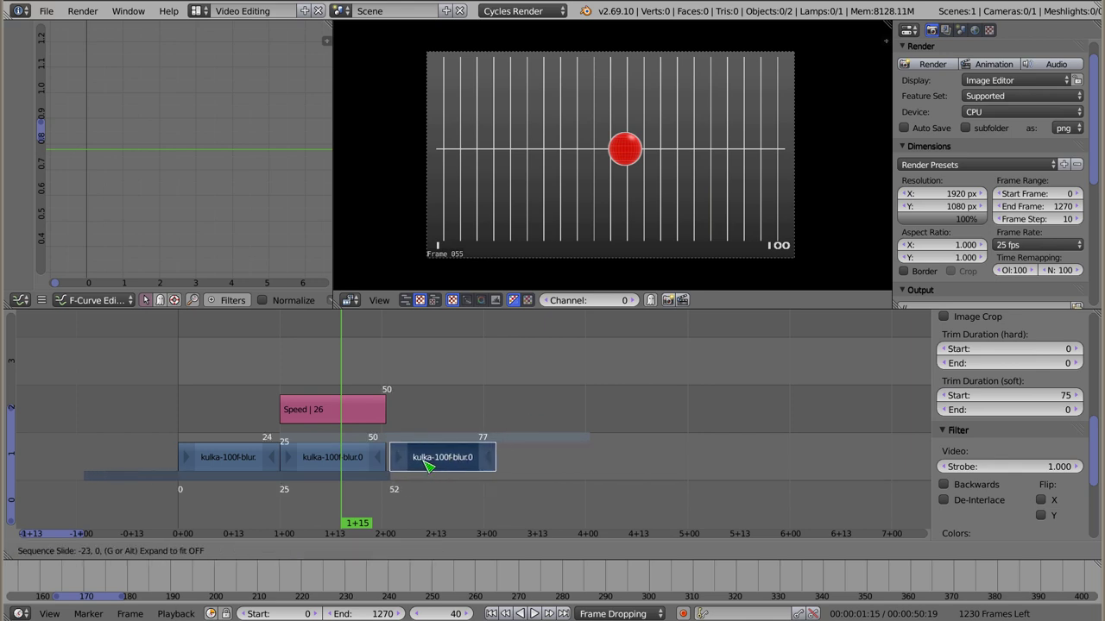
pyautogui.click(425, 466)
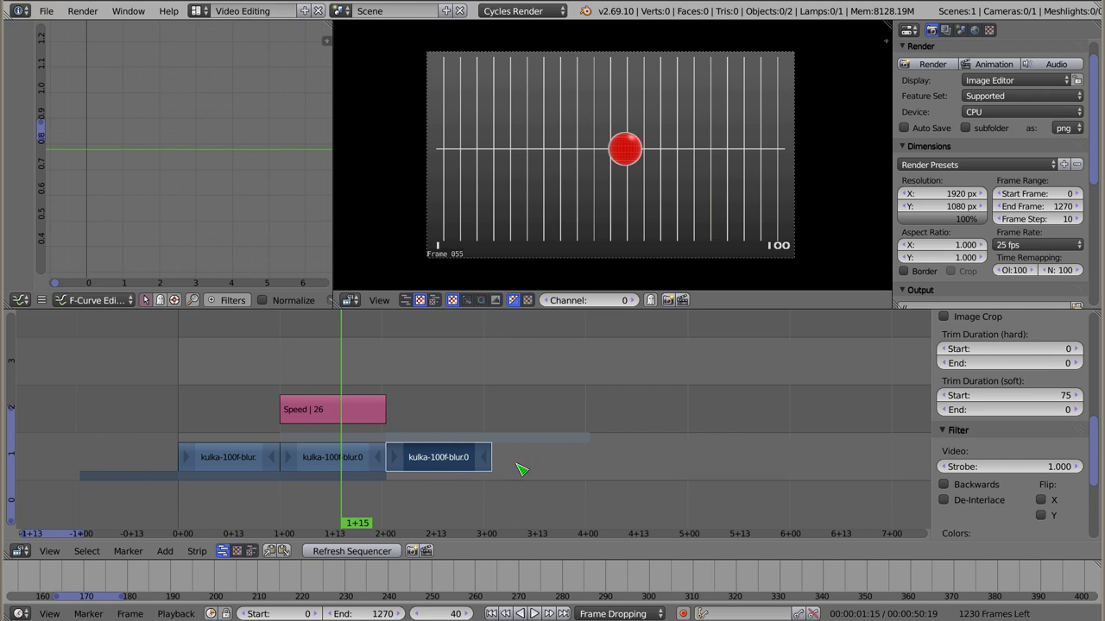
# Play the edited sequence from the start, then stop
pyautogui.click(171, 388)
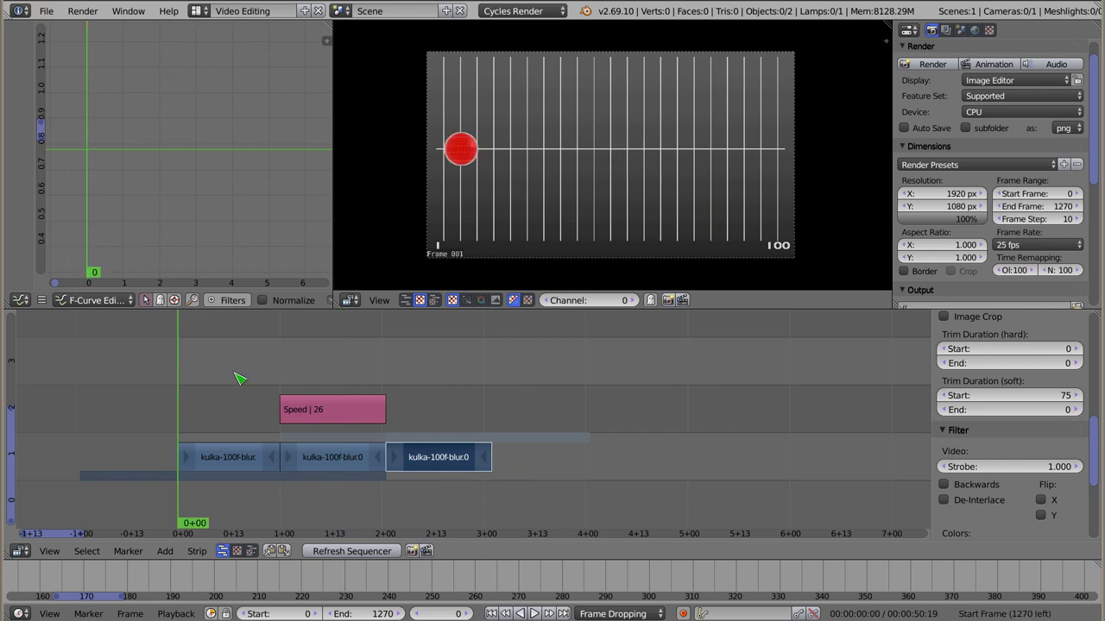
pyautogui.hotkey('alt', 'a')
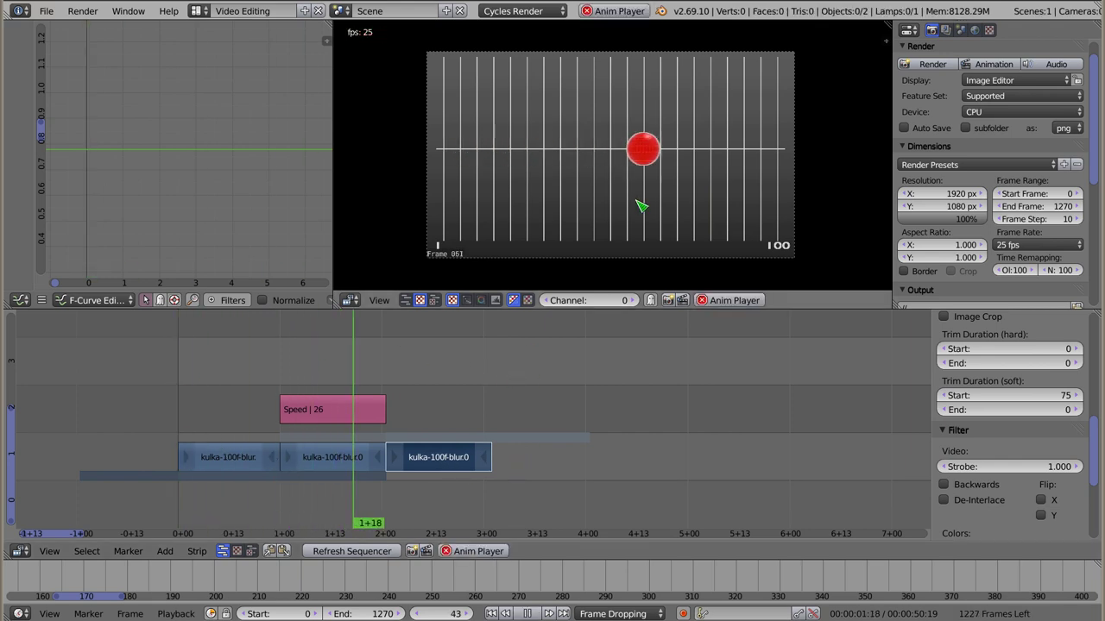
pyautogui.press('Escape')
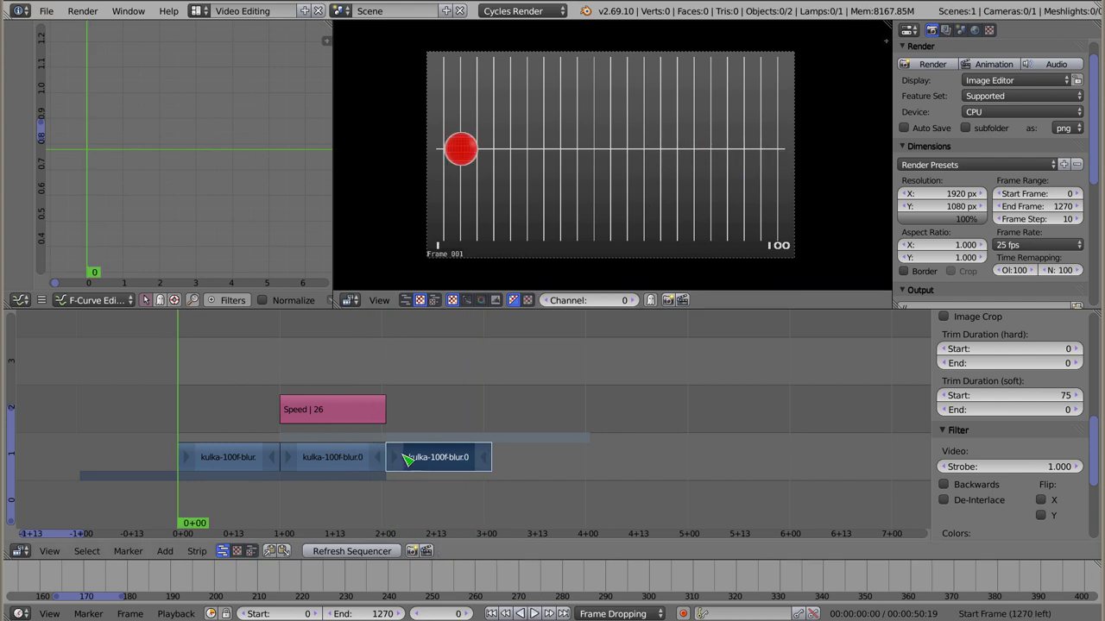
# Shorten the middle piece to end at frame 40, slide the last piece to 41, and replay
pyautogui.click(378, 459)
pyautogui.moveTo(378, 459); pyautogui.dragTo(338, 463)
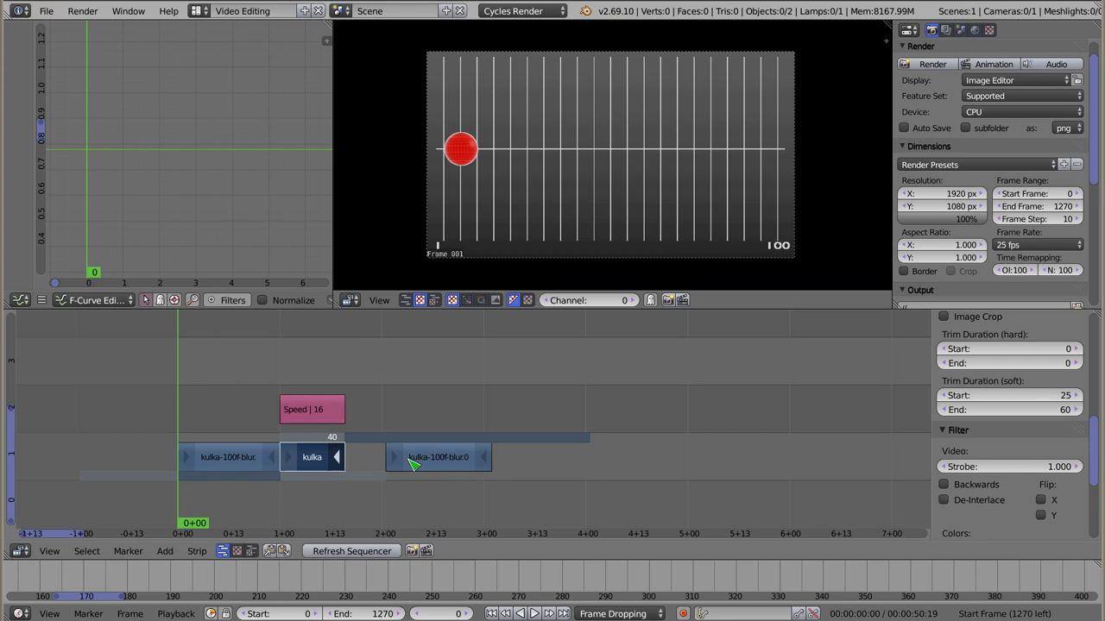
pyautogui.moveTo(434, 465); pyautogui.dragTo(388, 466)
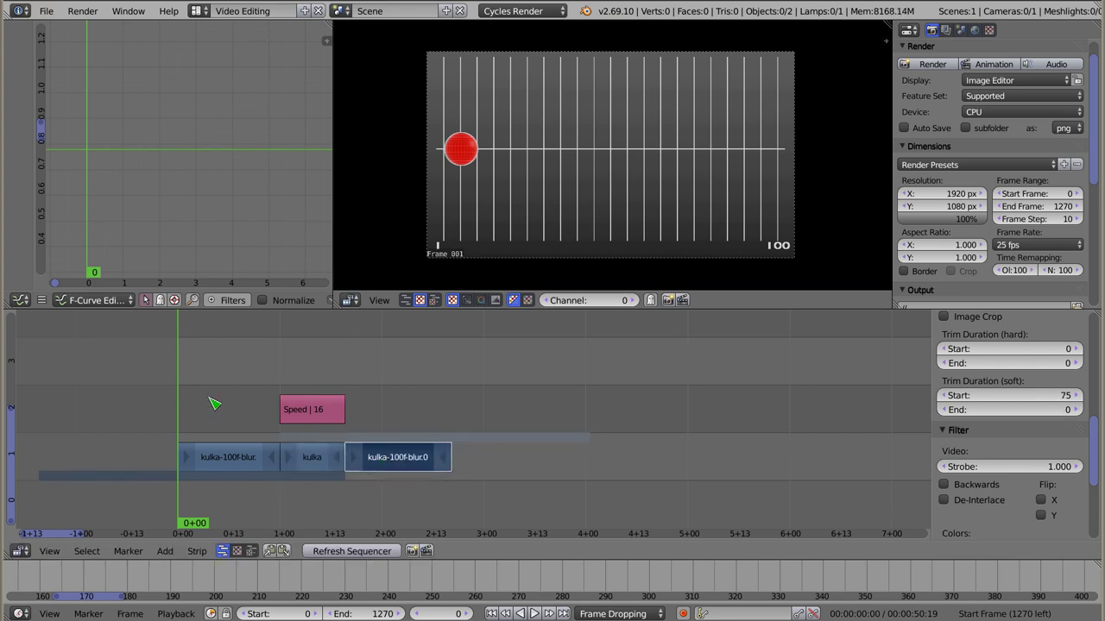
pyautogui.hotkey('alt', 'a')
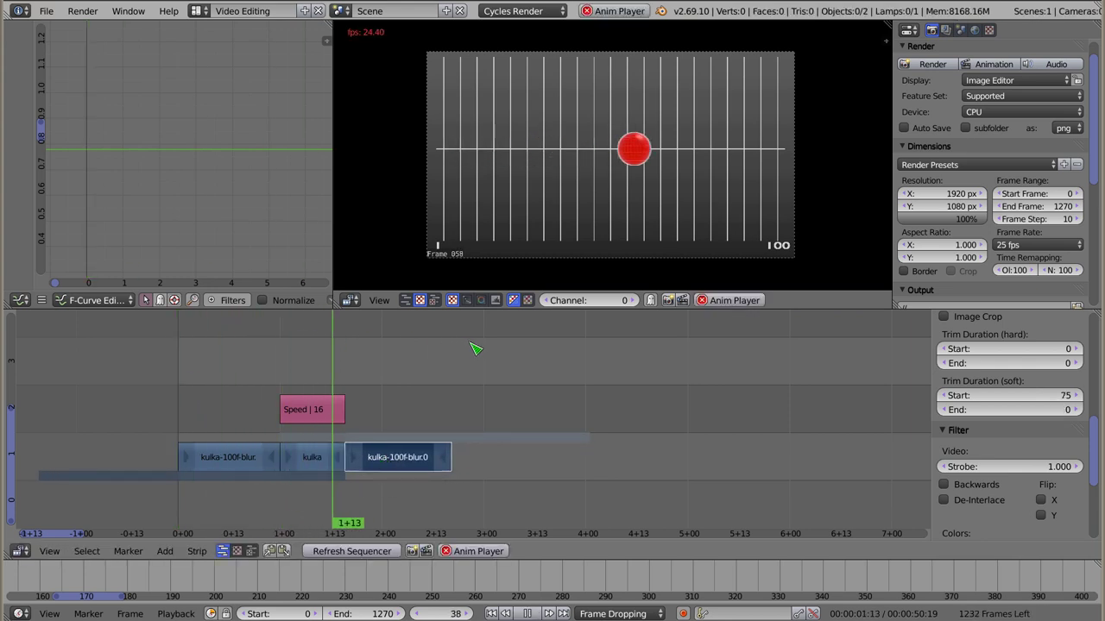
pyautogui.press('Escape')
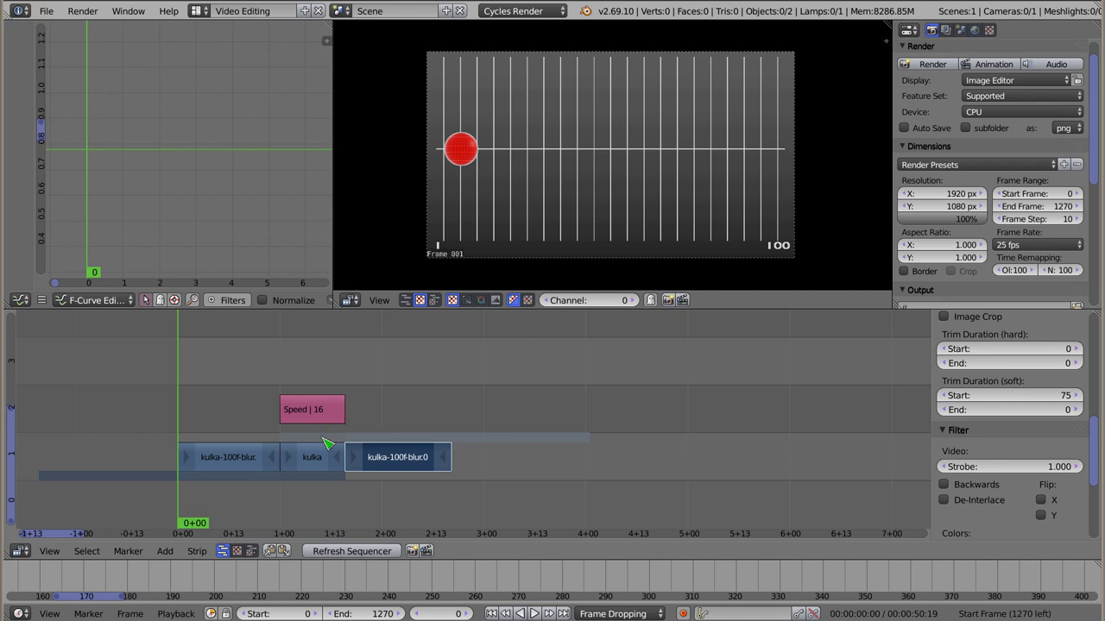
# Delete the extra video pieces and their speed effect, keeping only kulka-100f-blur.avi
pyautogui.click(254, 459)
pyautogui.click(323, 457)
pyautogui.click(401, 469)
pyautogui.click(315, 460)
pyautogui.press('x')
pyautogui.click(316, 459)
pyautogui.click(402, 457)
pyautogui.press('x')
pyautogui.click(402, 459)
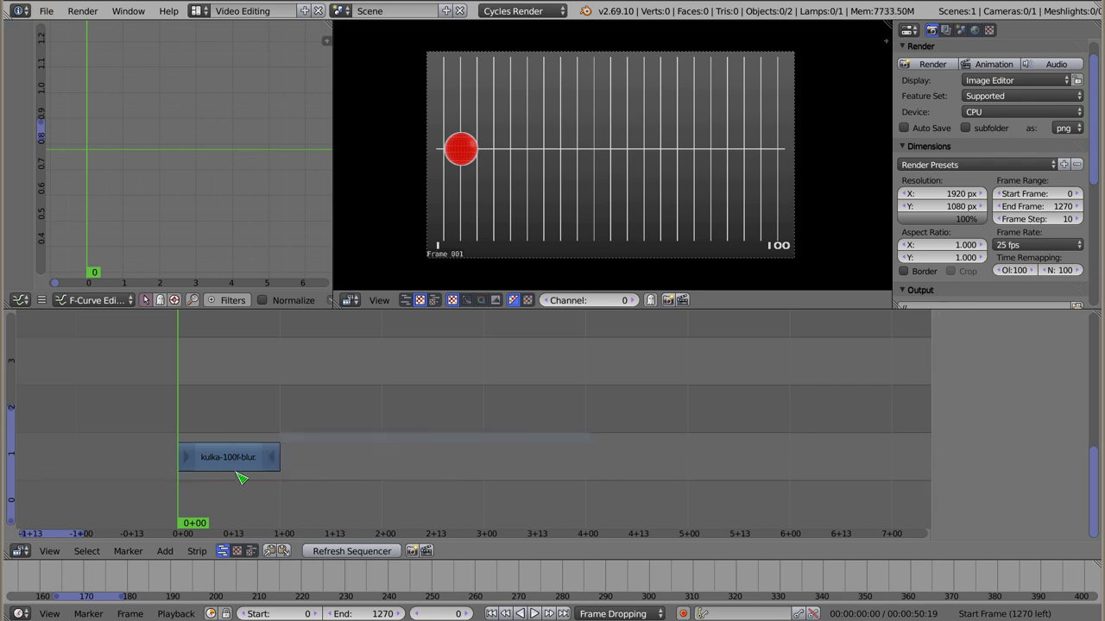
# Extend the video strip to frame 100 and add a Speed Control effect strip above it
pyautogui.moveTo(272, 466); pyautogui.dragTo(588, 466)
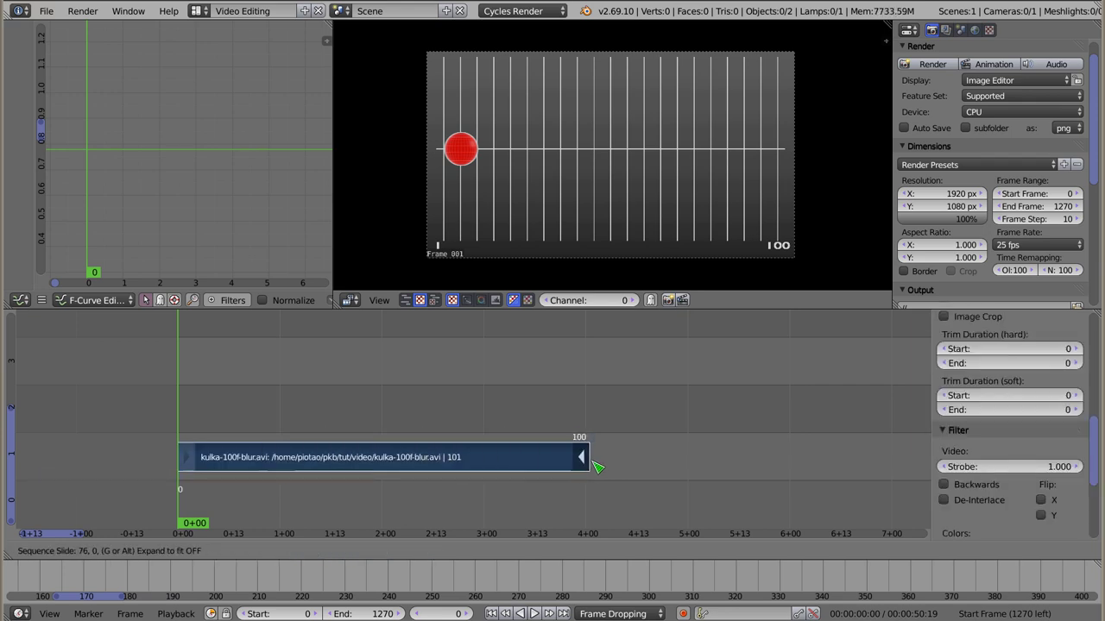
pyautogui.hotkey('shift', 'a')
pyautogui.moveTo(356, 479)
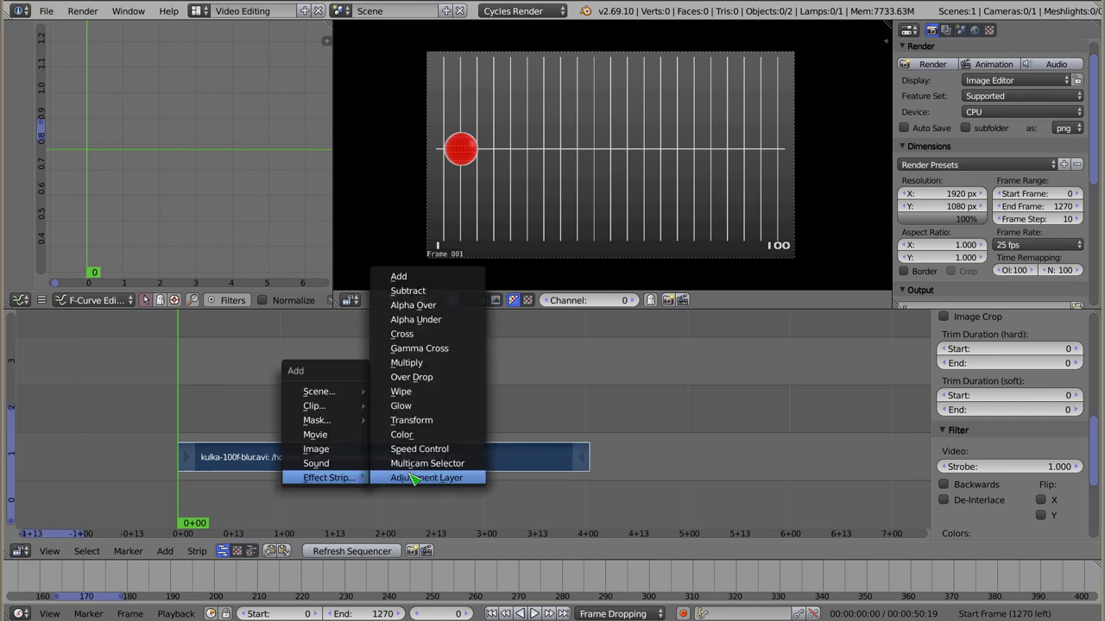
pyautogui.click(422, 450)
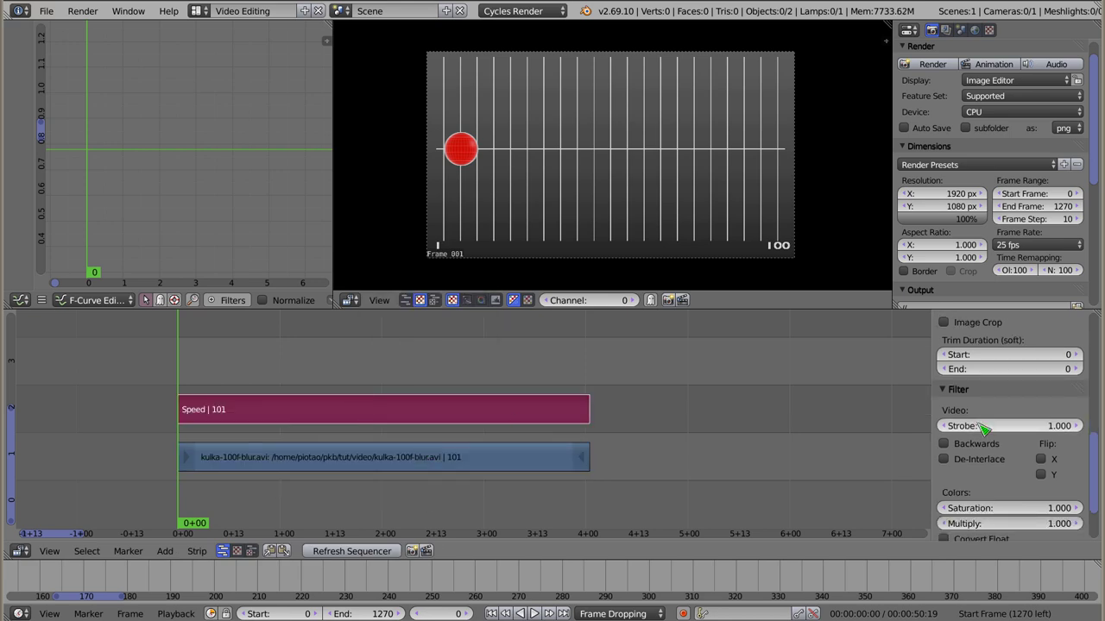
pyautogui.scroll(-3, 995, 349)
pyautogui.scroll(-2, 995, 350)
pyautogui.scroll(3, 995, 449)
pyautogui.scroll(4, 994, 459)
pyautogui.scroll(4, 996, 462)
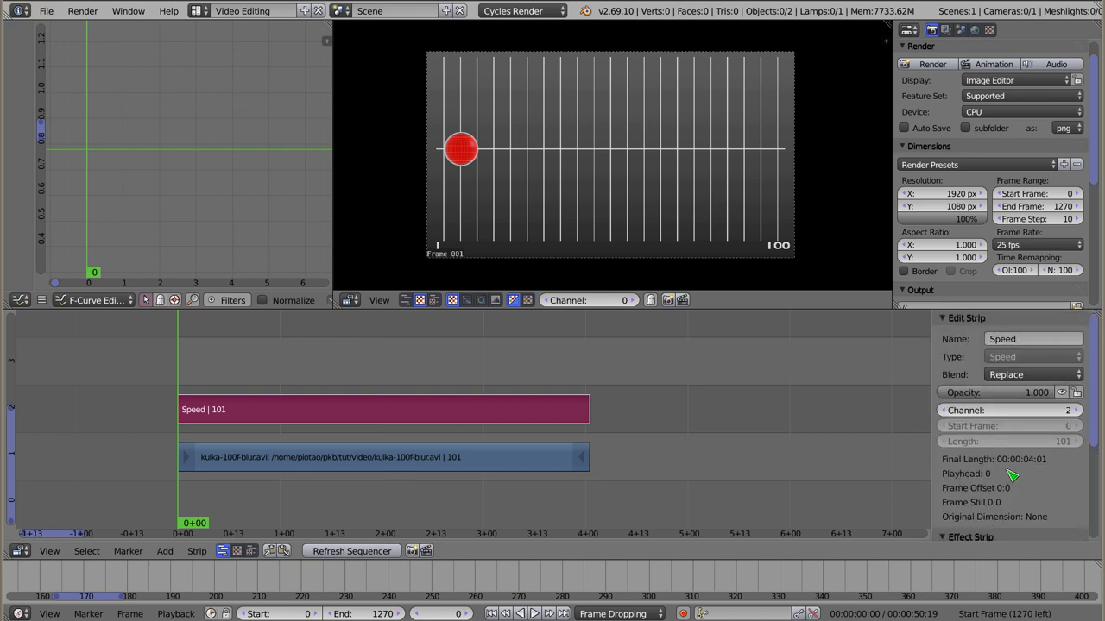
pyautogui.scroll(-1, 1006, 475)
pyautogui.scroll(-2, 1002, 466)
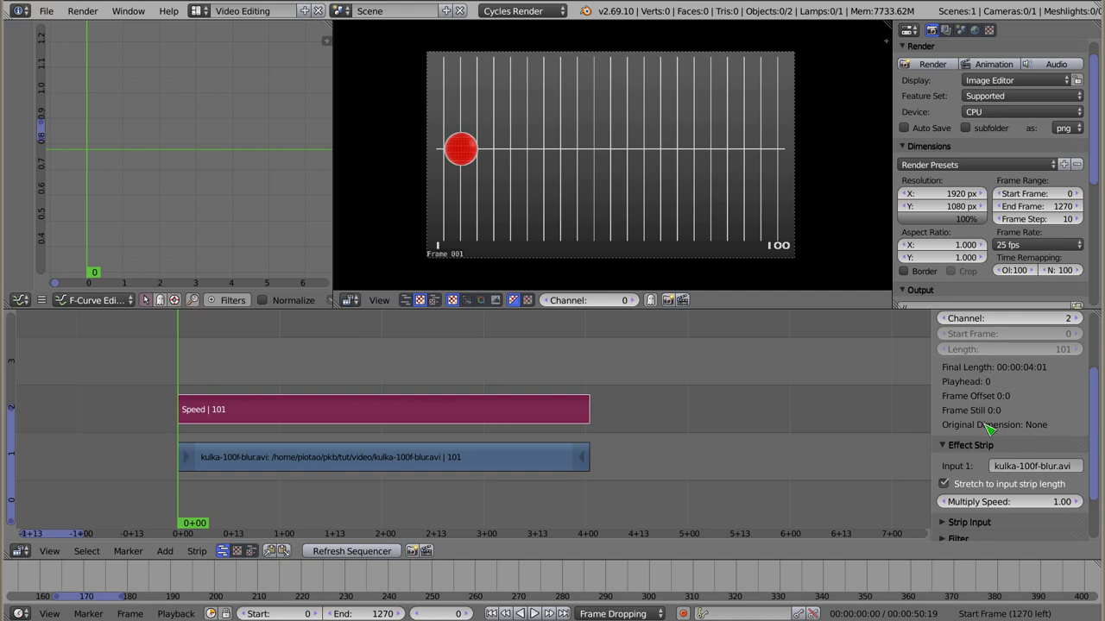
pyautogui.scroll(-2, 977, 406)
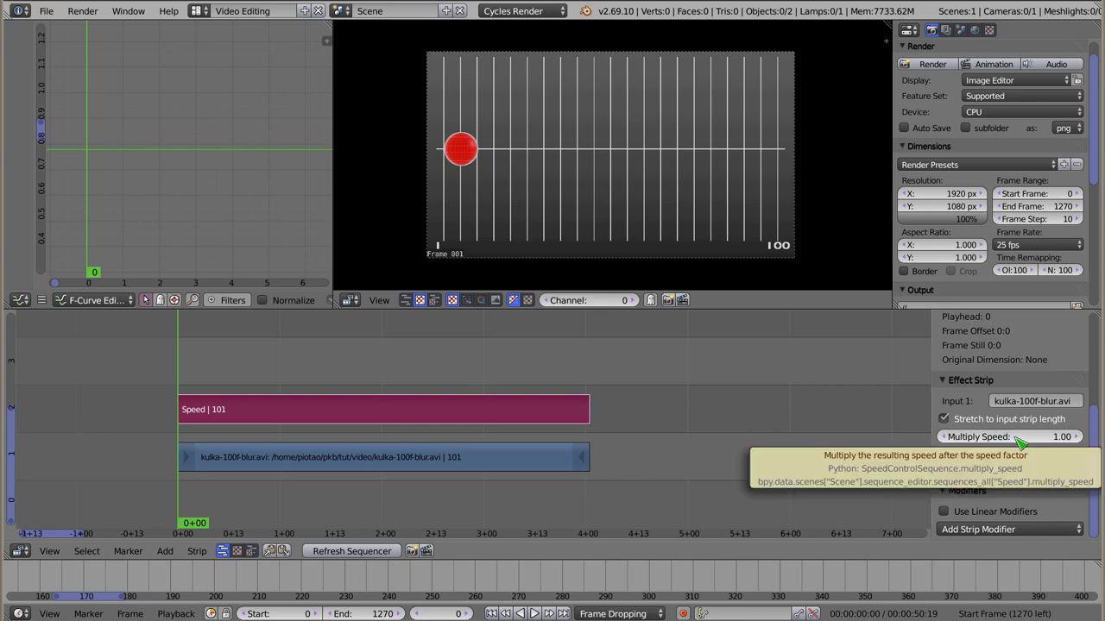
pyautogui.press('i')
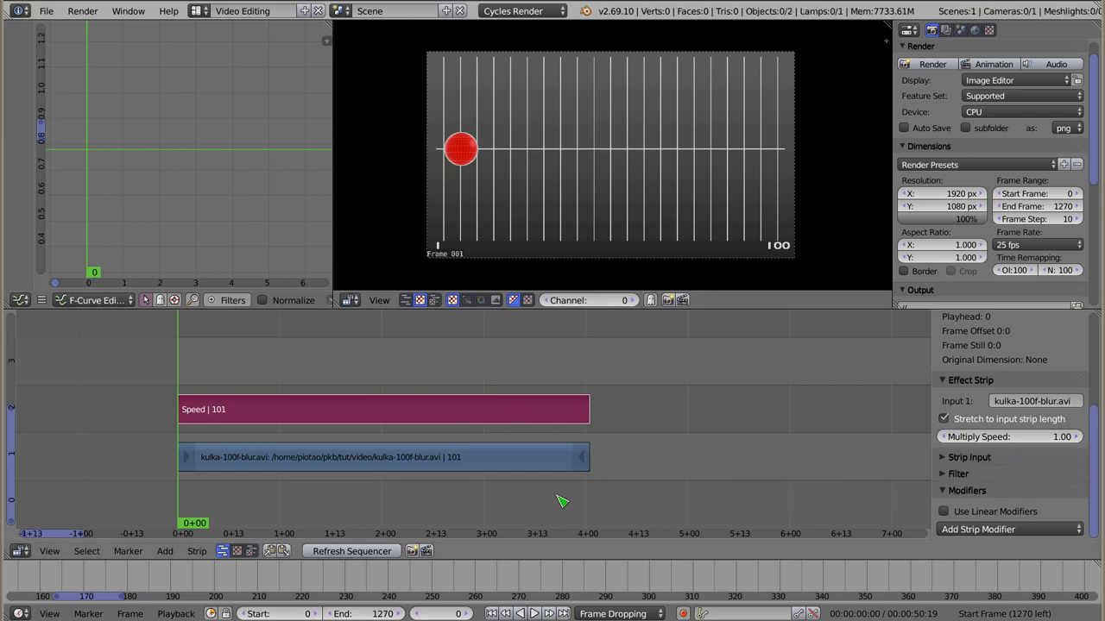
pyautogui.click(1015, 438)
pyautogui.write('2')
pyautogui.press('Return')
pyautogui.hotkey('alt', 'a')
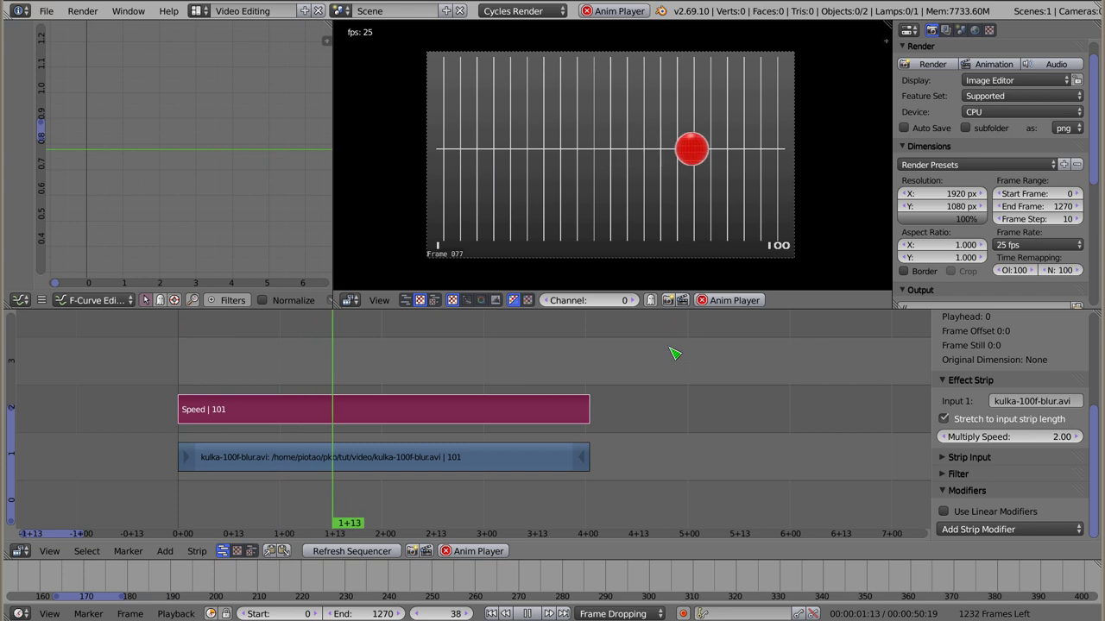
pyautogui.press('Escape')
pyautogui.click(385, 396)
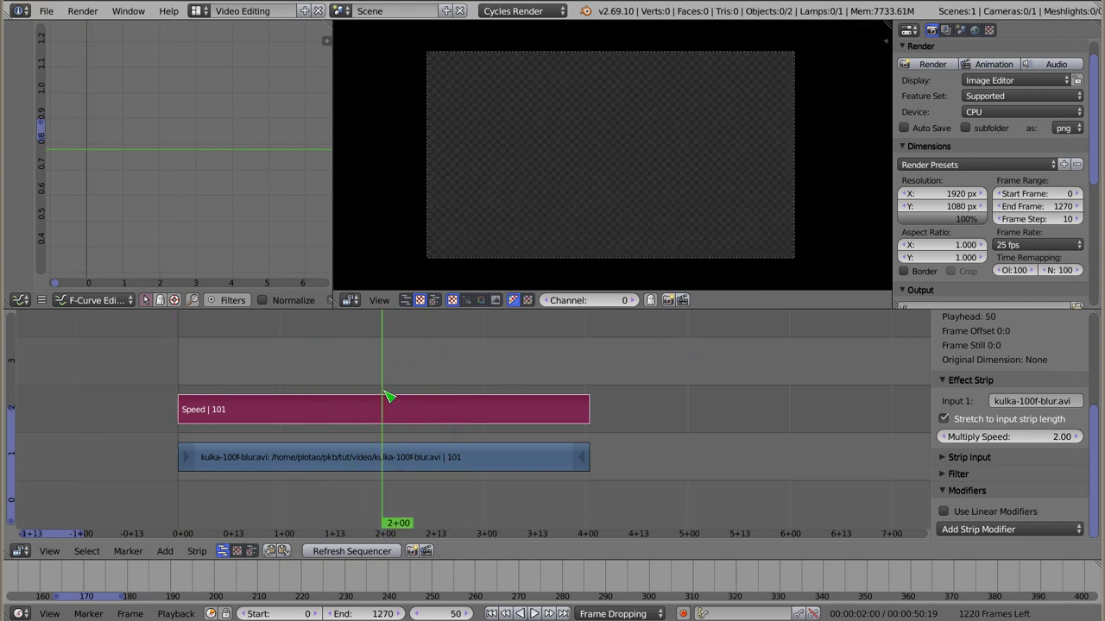
pyautogui.moveTo(385, 369); pyautogui.dragTo(532, 428)
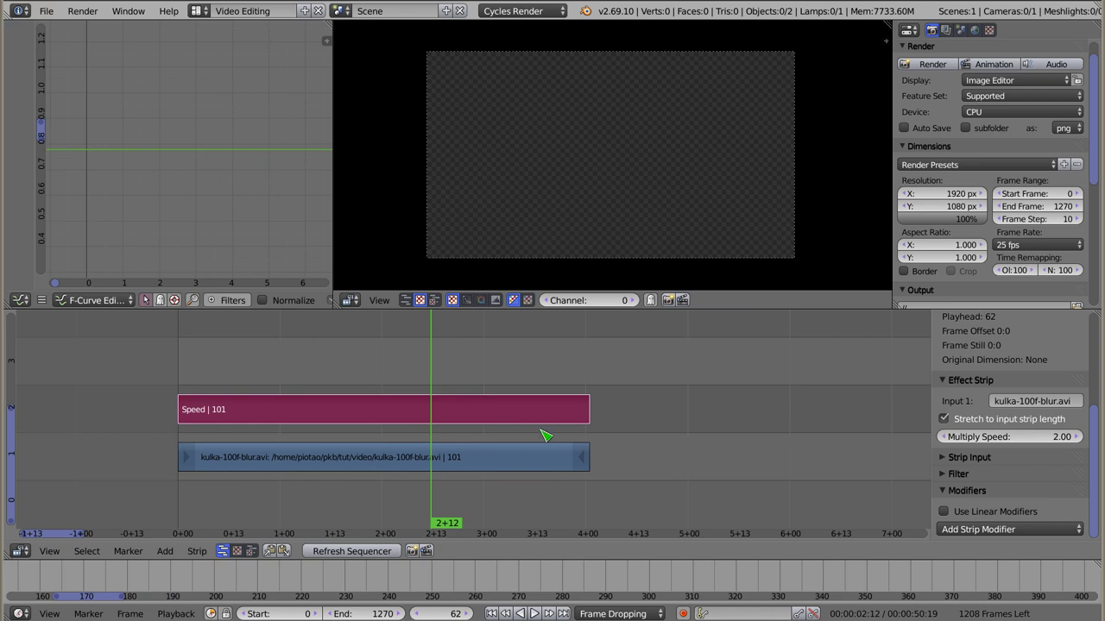
pyautogui.click(980, 437)
pyautogui.moveTo(980, 437); pyautogui.dragTo(941, 437)
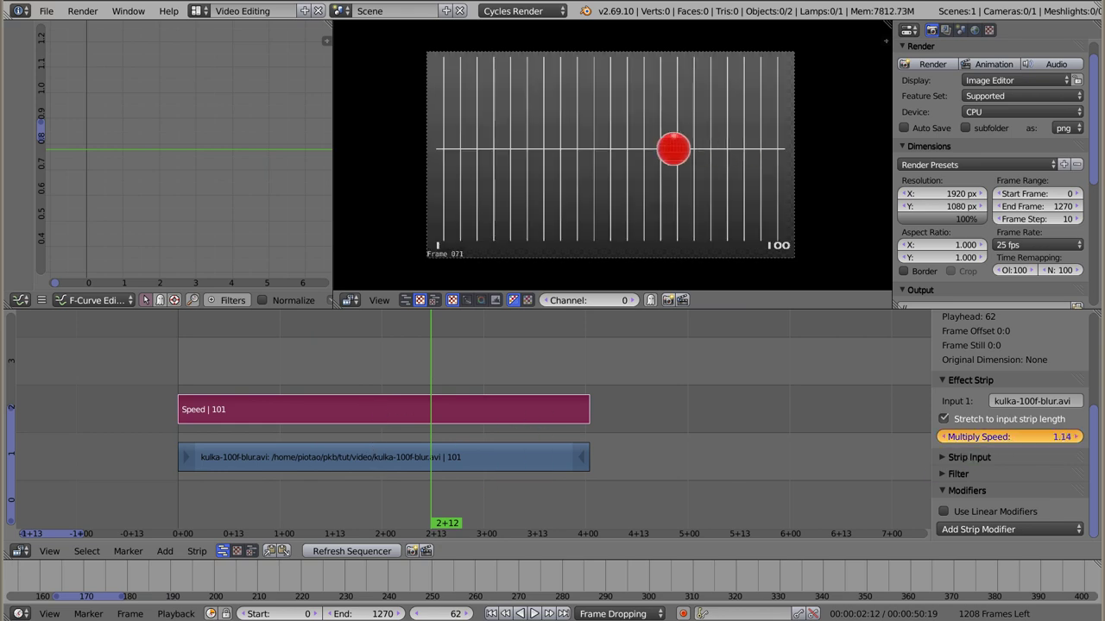
pyautogui.moveTo(941, 437); pyautogui.dragTo(856, 468)
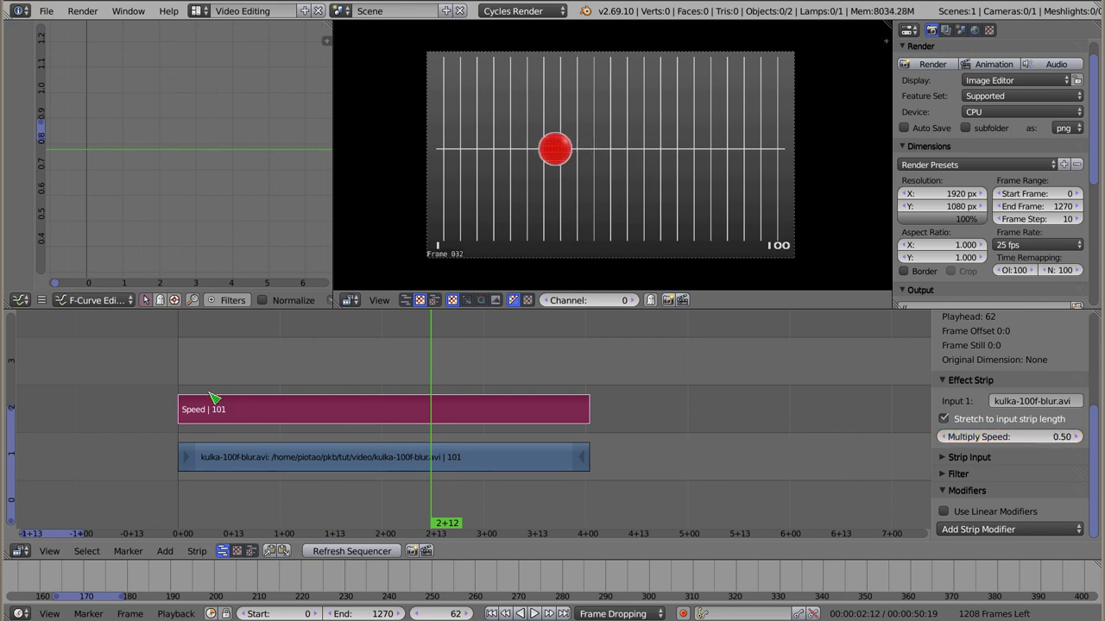
pyautogui.moveTo(216, 406); pyautogui.dragTo(177, 393)
pyautogui.hotkey('alt', 'a')
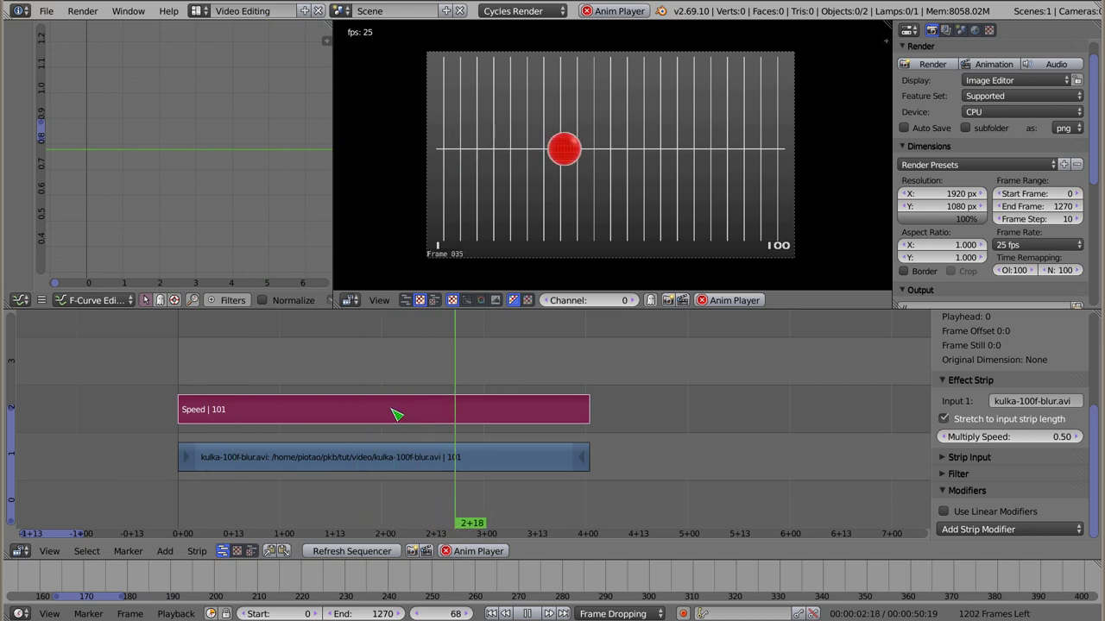
pyautogui.press('Escape')
pyautogui.click(587, 389)
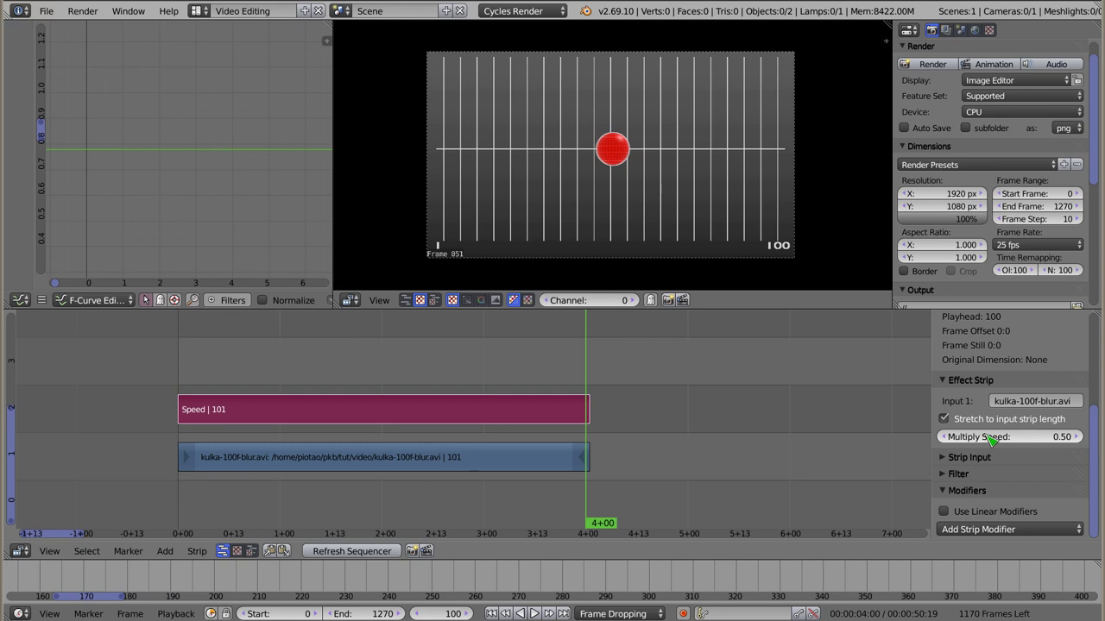
pyautogui.click(1032, 440)
pyautogui.write('1')
pyautogui.press('Return')
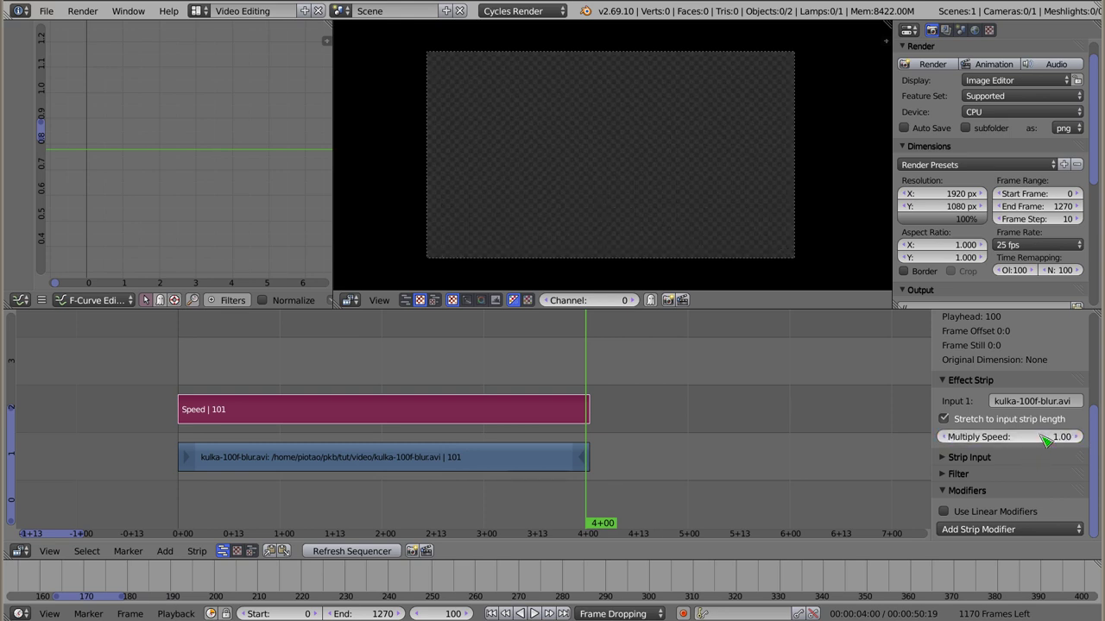
pyautogui.hotkey('shift', 'Left')
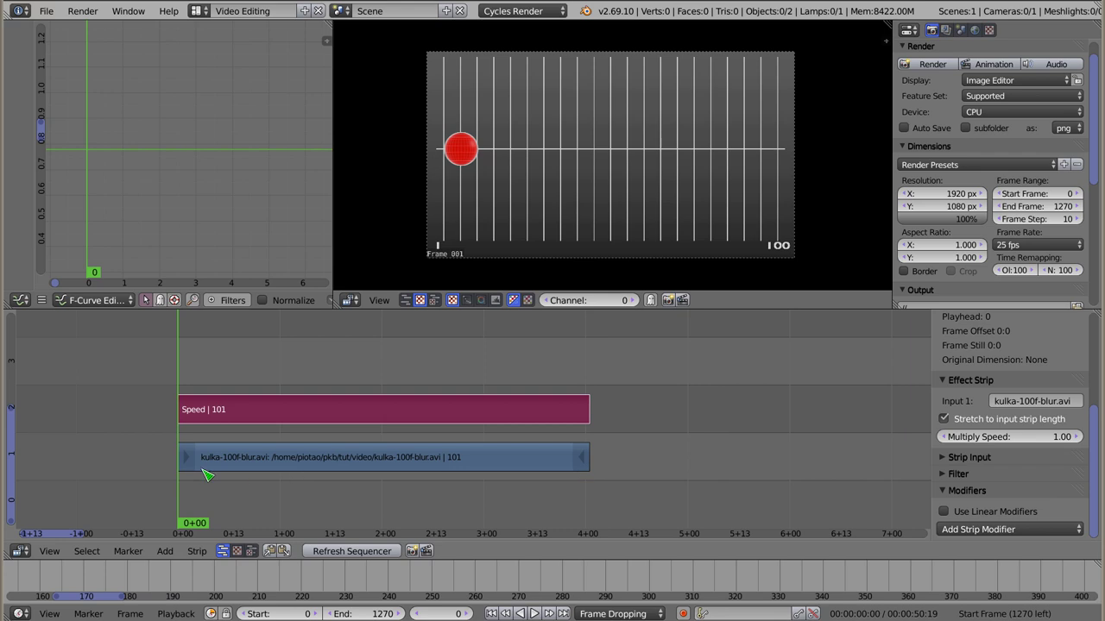
# Turn off Stretch to input strip length on the Speed strip and play back to check
pyautogui.click(945, 420)
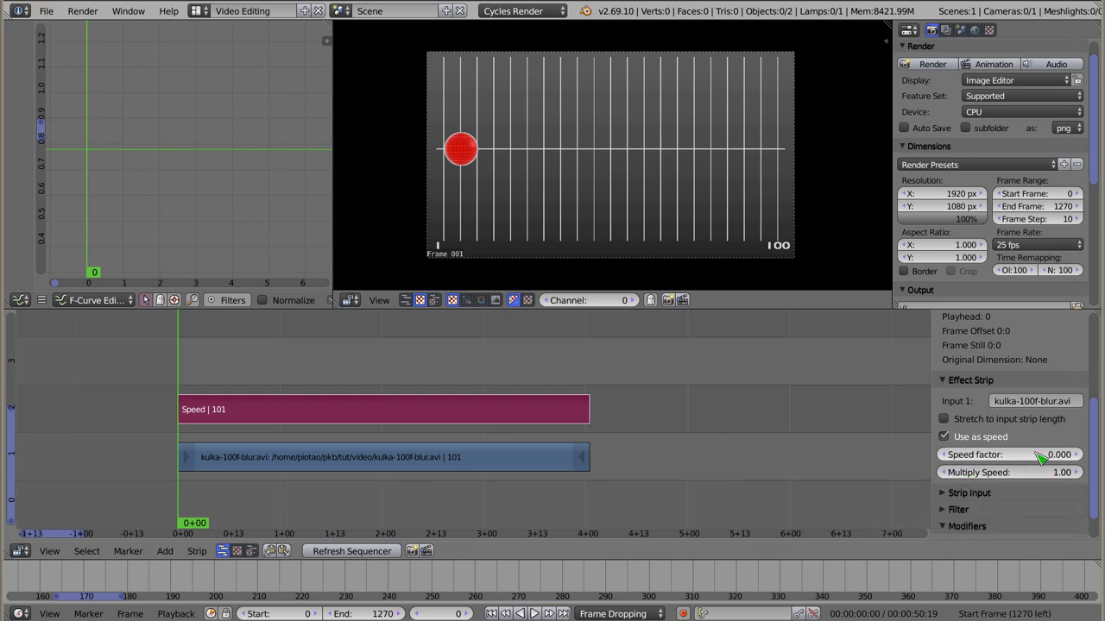
pyautogui.hotkey('alt', 'a')
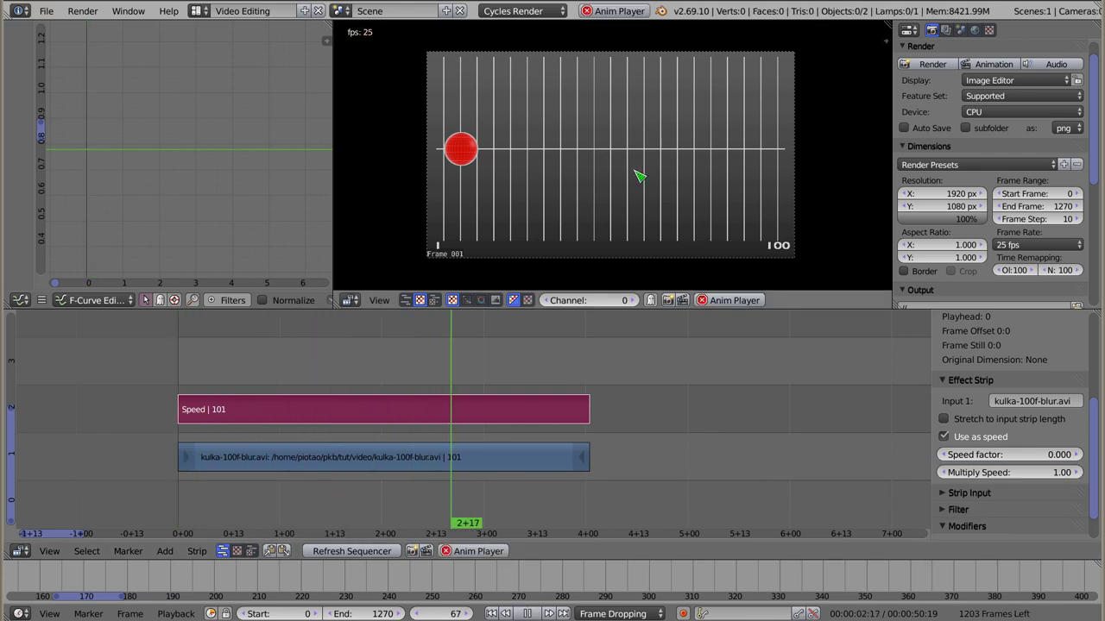
pyautogui.press('Escape')
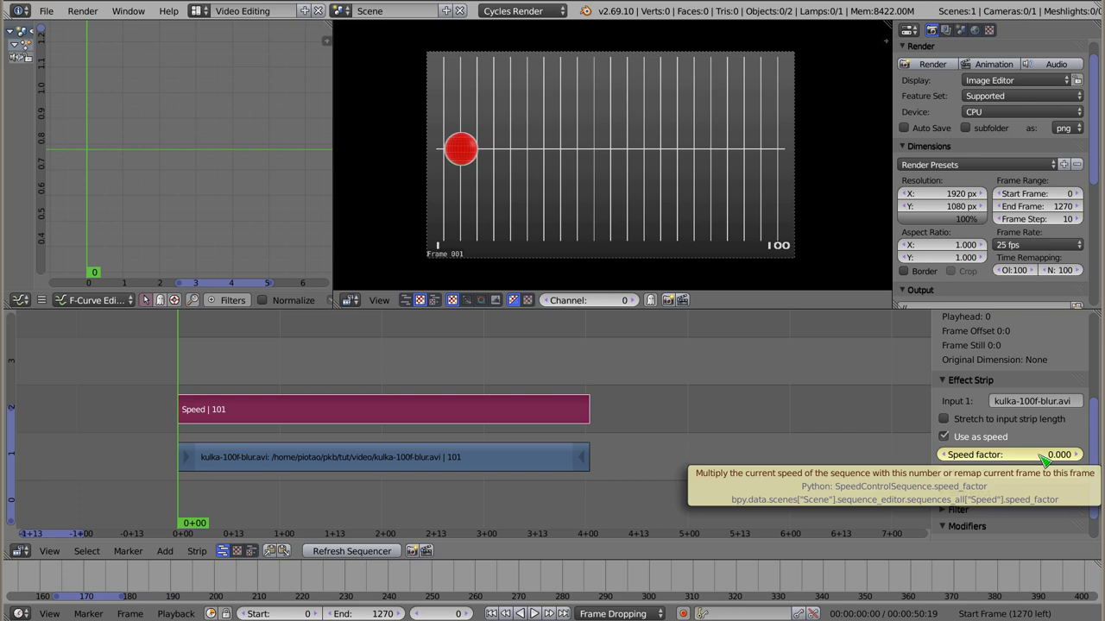
# Keyframe the Speed factor at 2 on frame 100
pyautogui.click(588, 376)
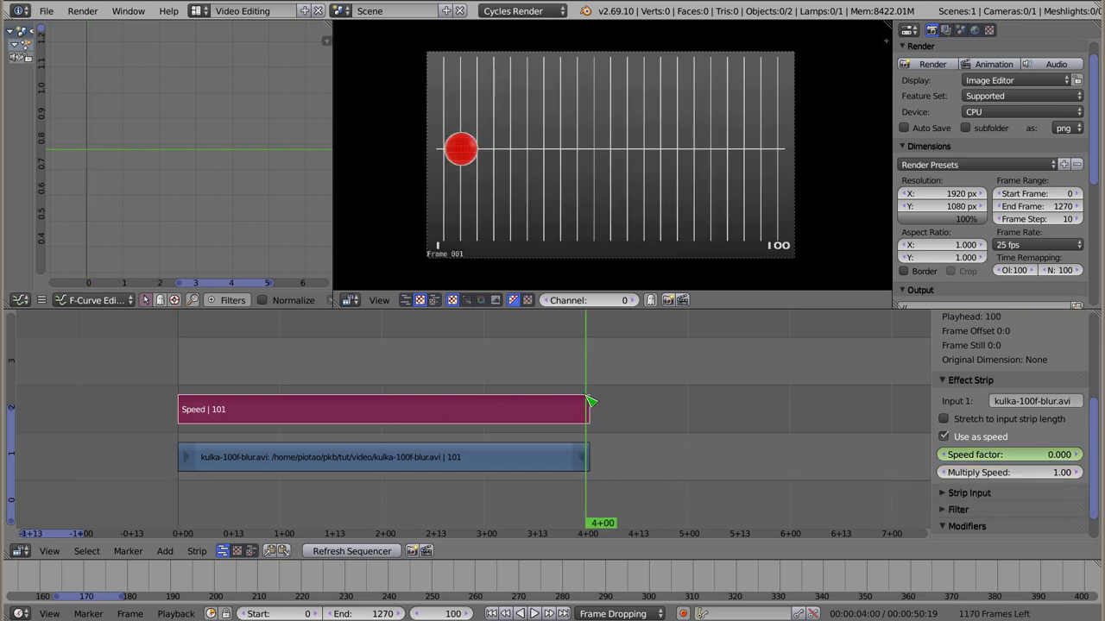
pyautogui.click(1026, 457)
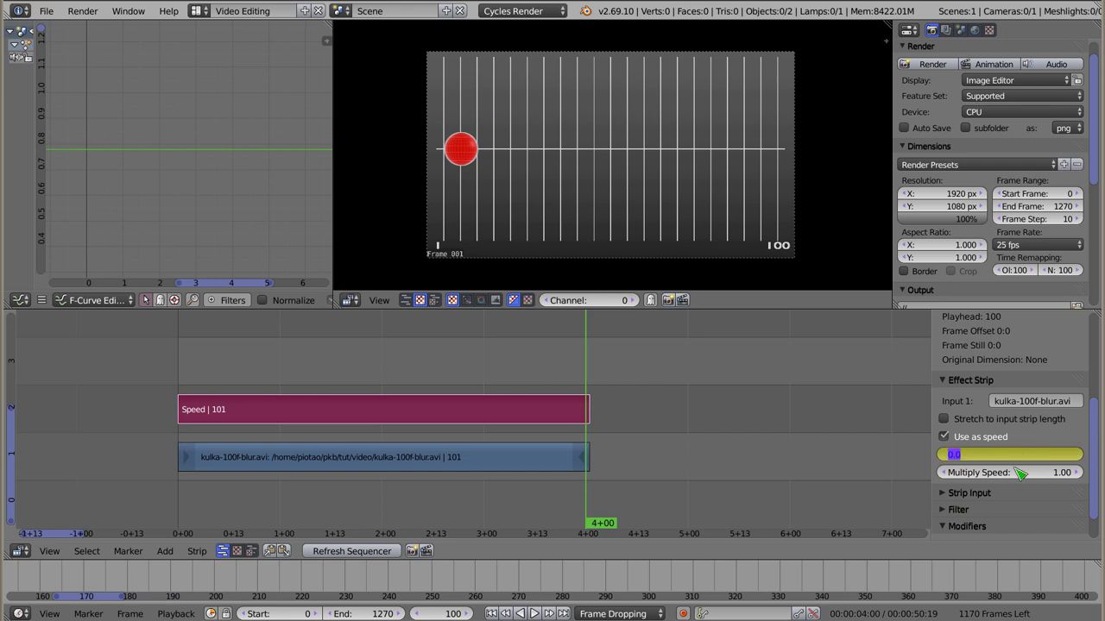
pyautogui.write('2')
pyautogui.press('Return')
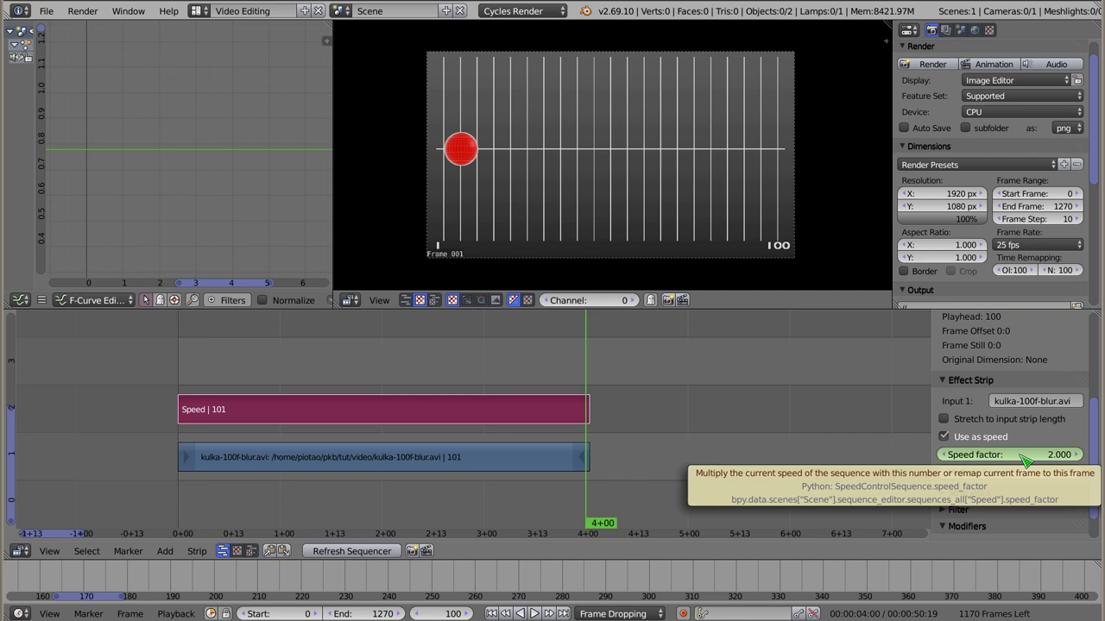
pyautogui.press('i')
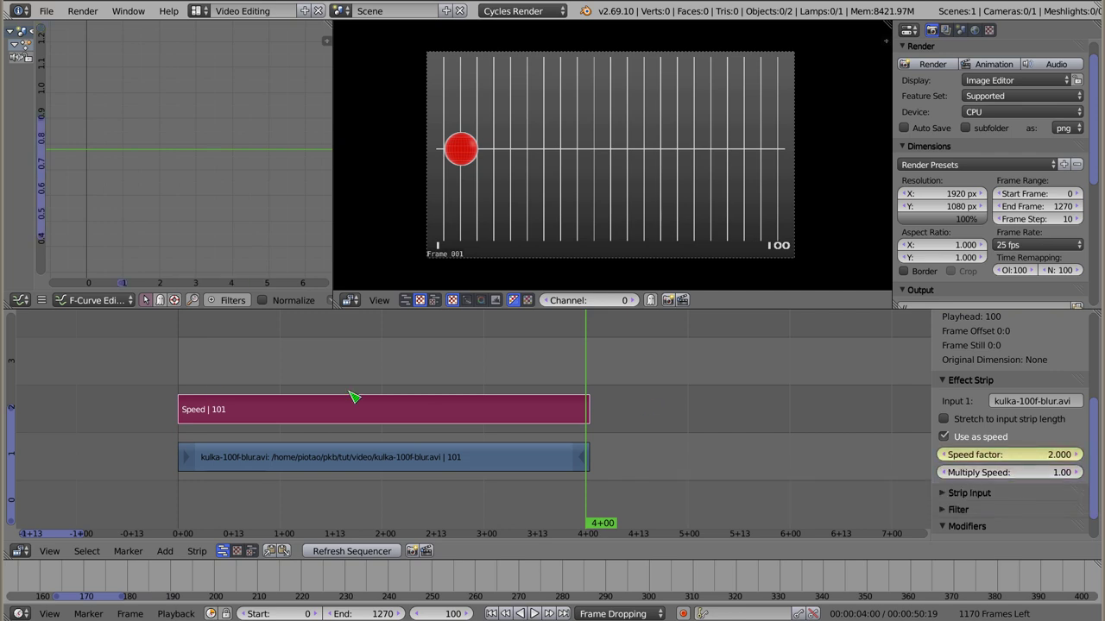
# Play the retimed sequence from frame 0, refresh the sequencer, and play it again
pyautogui.click(179, 376)
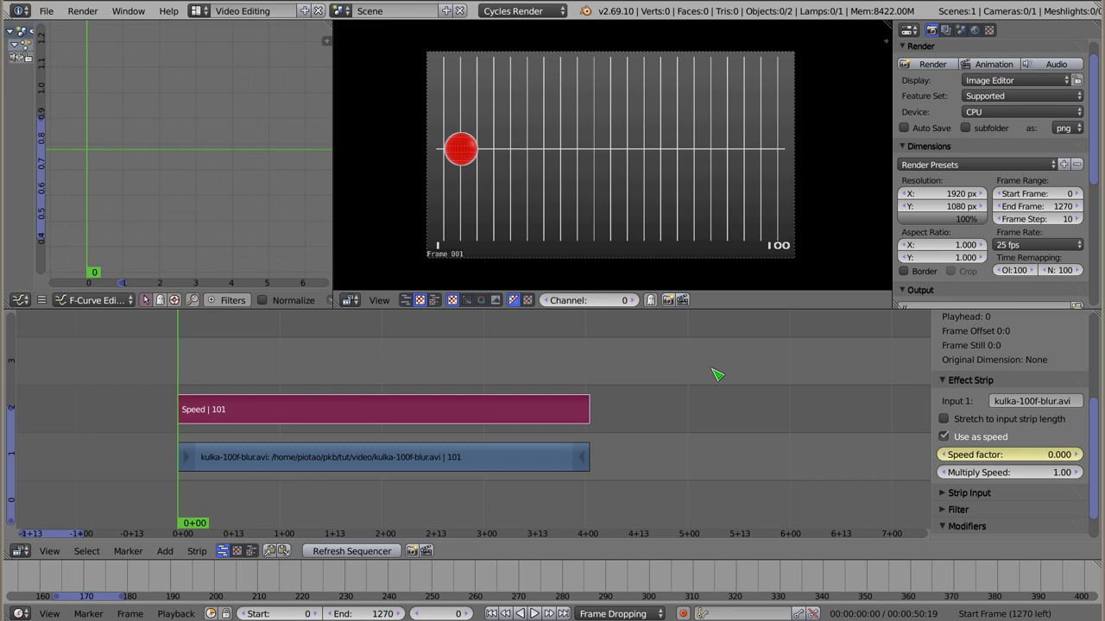
pyautogui.hotkey('alt', 'a')
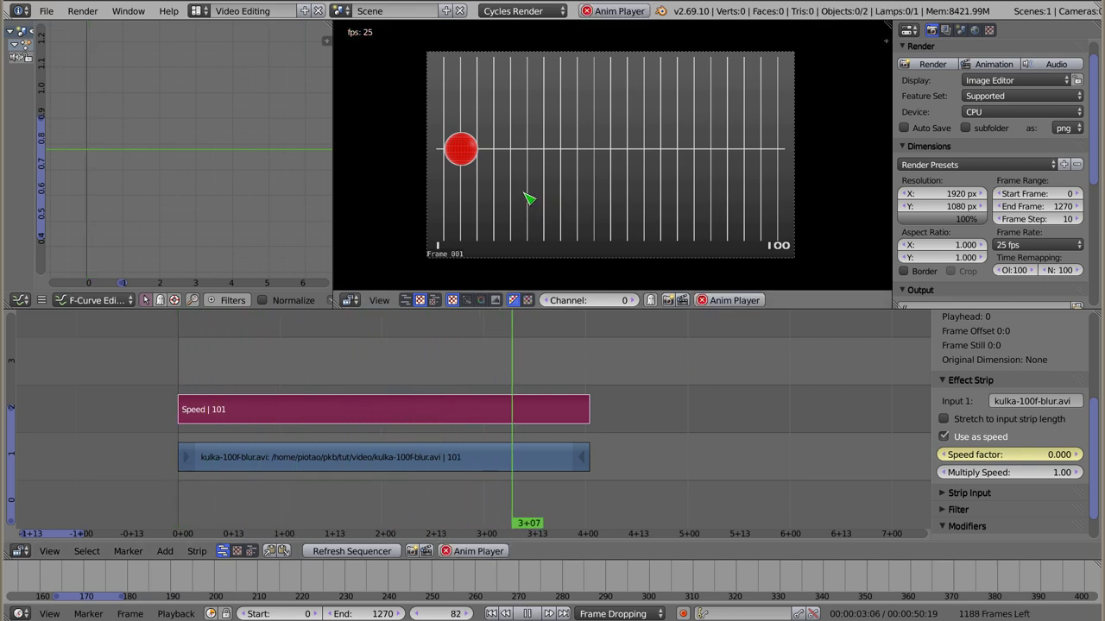
pyautogui.press('Escape')
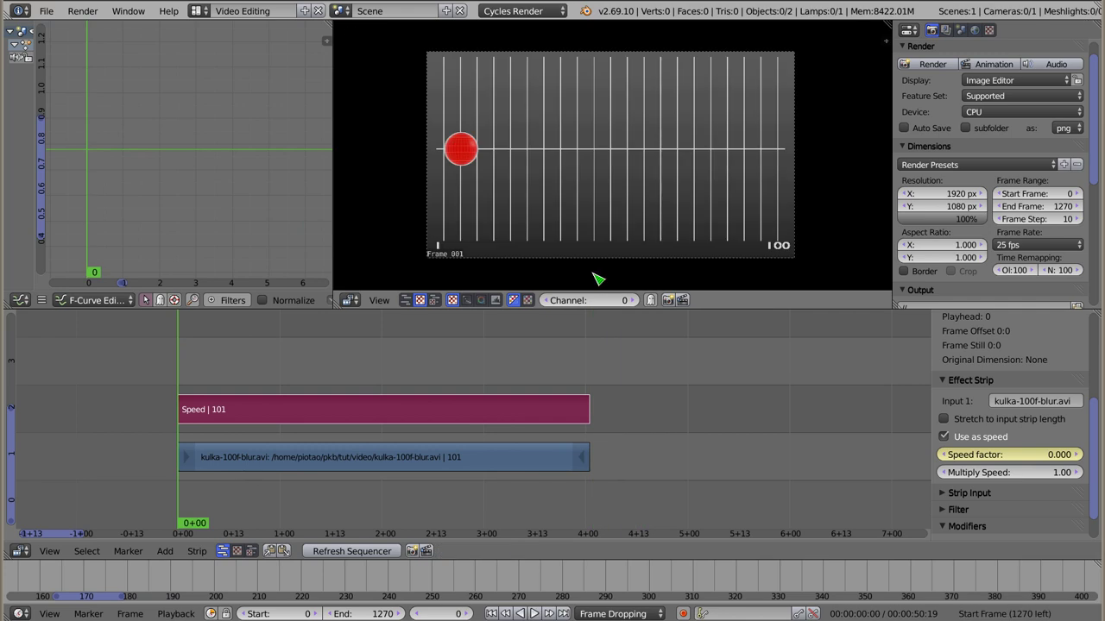
pyautogui.click(362, 557)
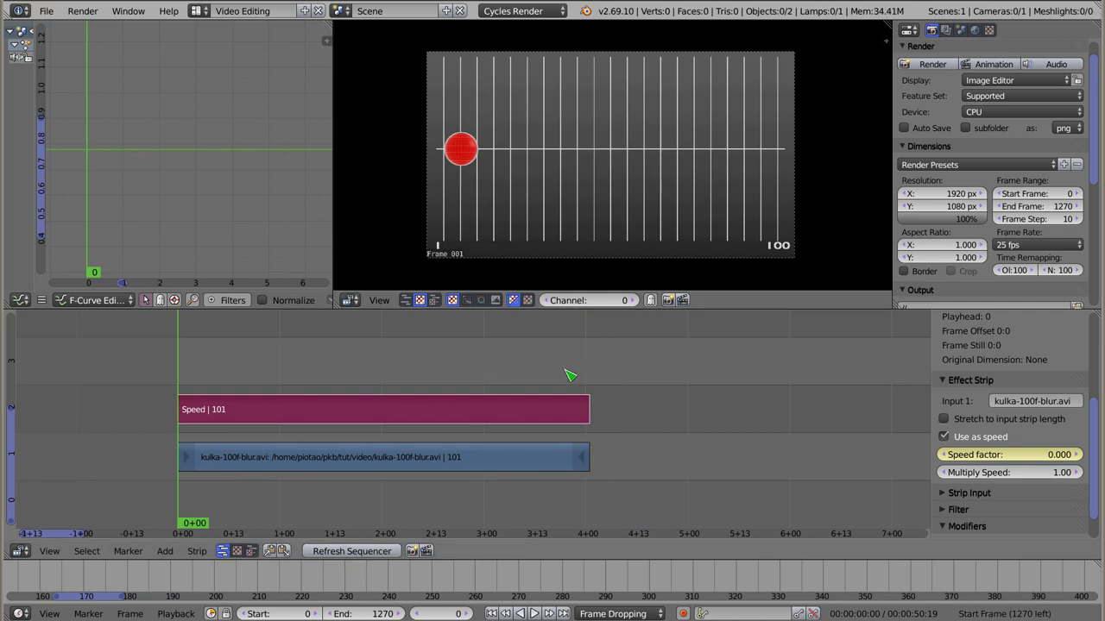
pyautogui.hotkey('alt', 'a')
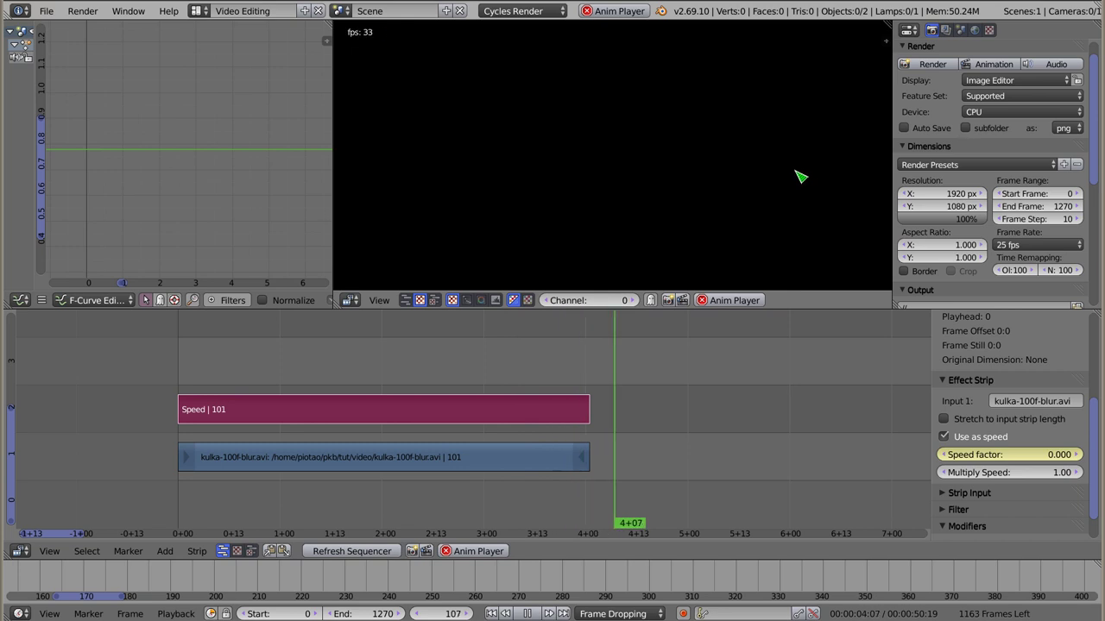
pyautogui.press('Escape')
# Change the Speed factor at frame 100 to 5
pyautogui.click(583, 380)
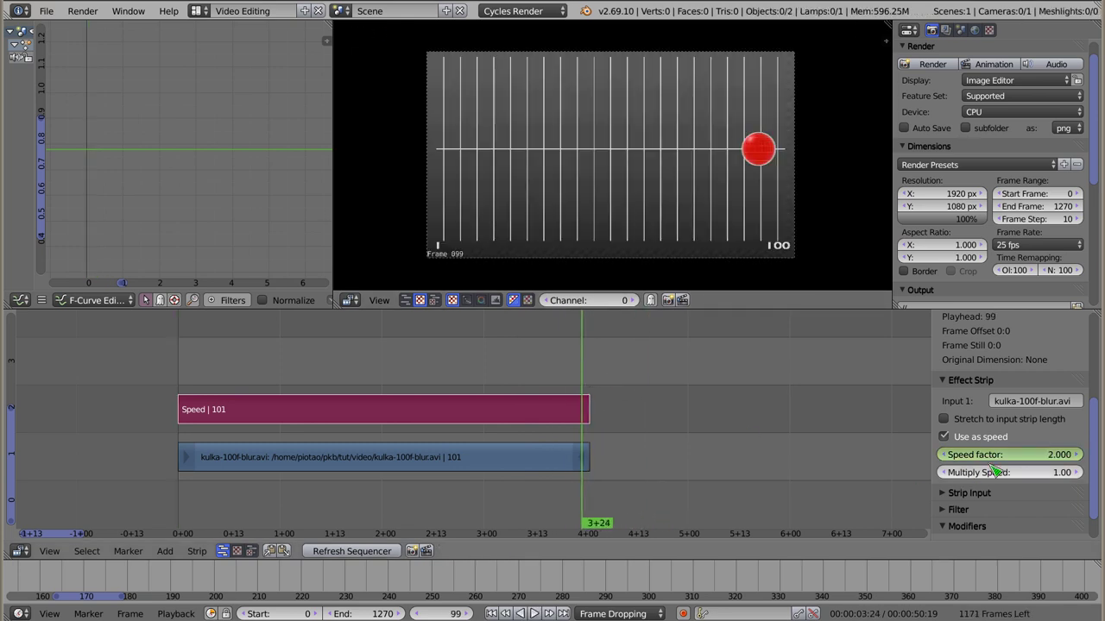
pyautogui.click(587, 373)
pyautogui.click(1035, 458)
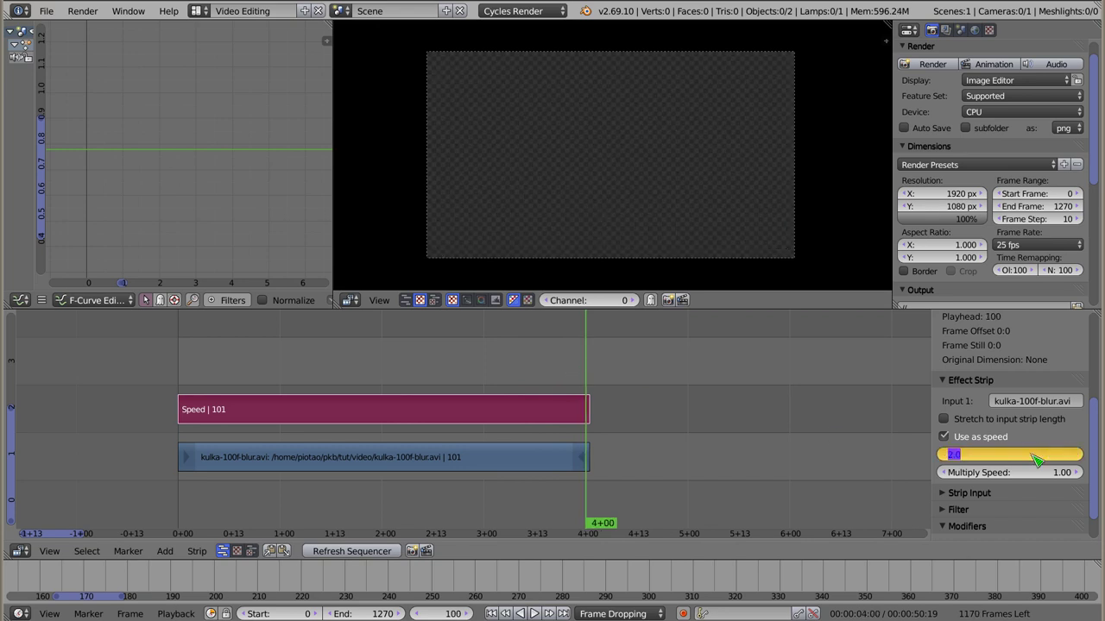
pyautogui.write('5')
pyautogui.press('Return')
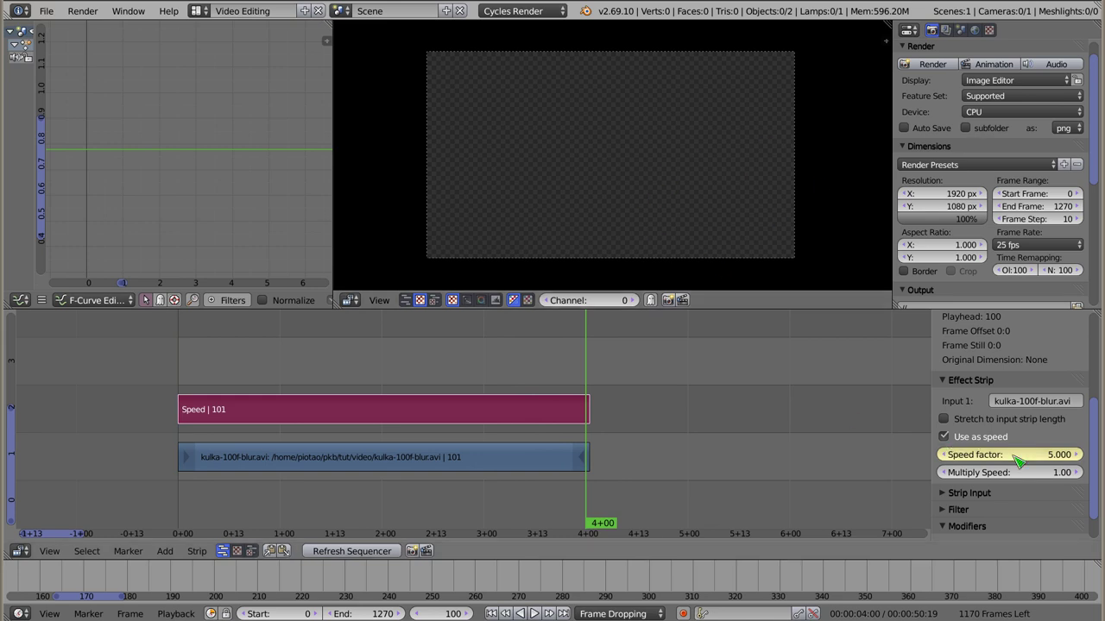
# Rewind to frame 0, play the speed-ramped bird clip, then step forward one frame
pyautogui.hotkey('shift', 'Left')
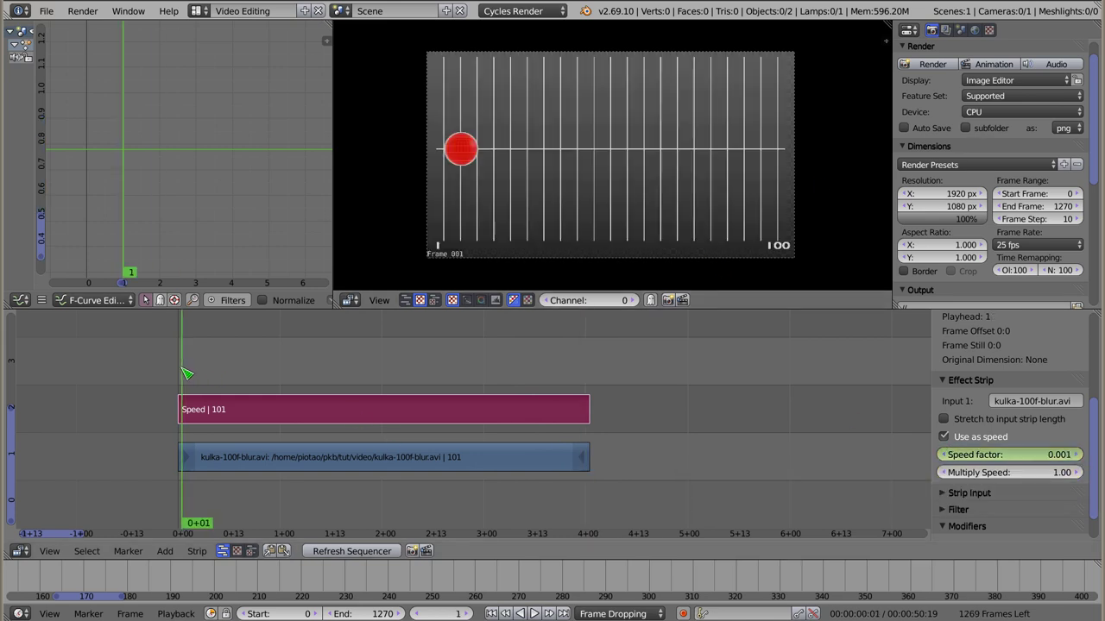
pyautogui.hotkey('alt', 'a')
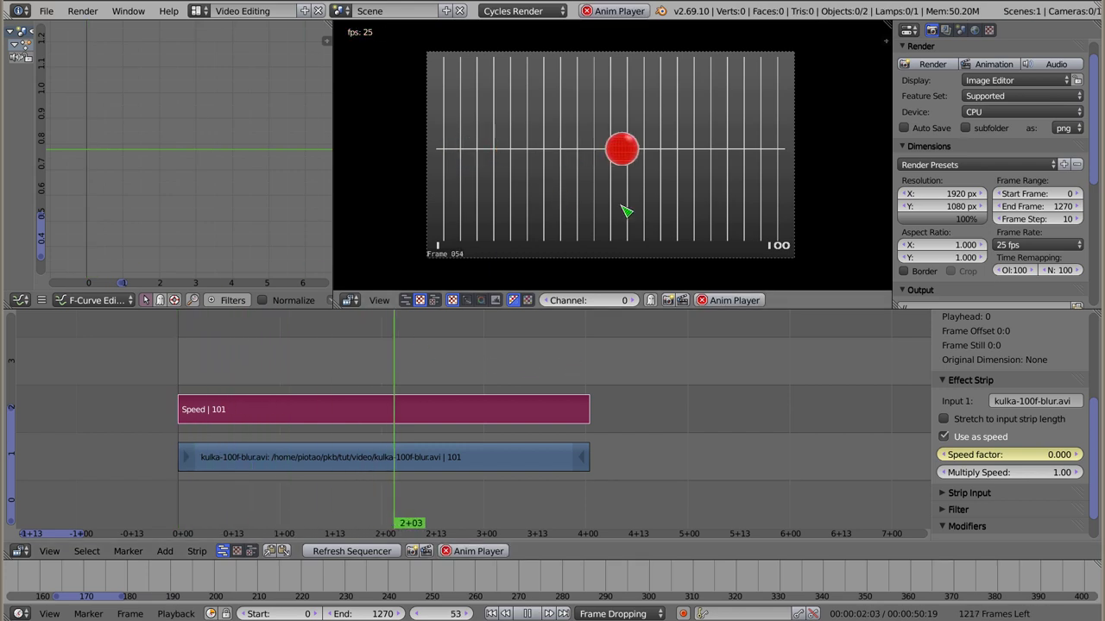
pyautogui.press('Escape')
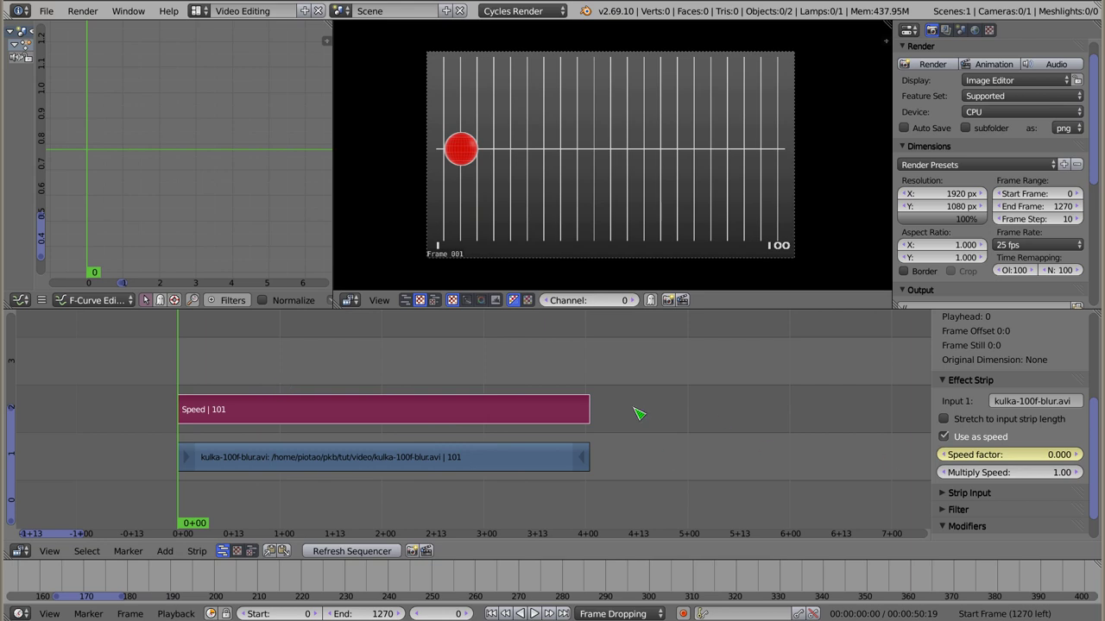
pyautogui.press('Right')
pyautogui.press('Right')
pyautogui.press('Right')
pyautogui.press('Right')
pyautogui.press('Right')
# Zoom the Graph Editor to fit the S-shaped Speed factor curve and scrub along it
pyautogui.press('Home')
pyautogui.scroll(-3, 180, 146)
pyautogui.scroll(-2, 230, 147)
pyautogui.scroll(-1, 231, 148)
pyautogui.scroll(-1, 233, 149)
pyautogui.scroll(-2, 235, 150)
pyautogui.moveTo(235, 149)
pyautogui.mouseDown()
pyautogui.moveTo(251, 145)
pyautogui.moveTo(204, 202)
pyautogui.mouseUp()
pyautogui.moveTo(138, 245); pyautogui.dragTo(193, 239)
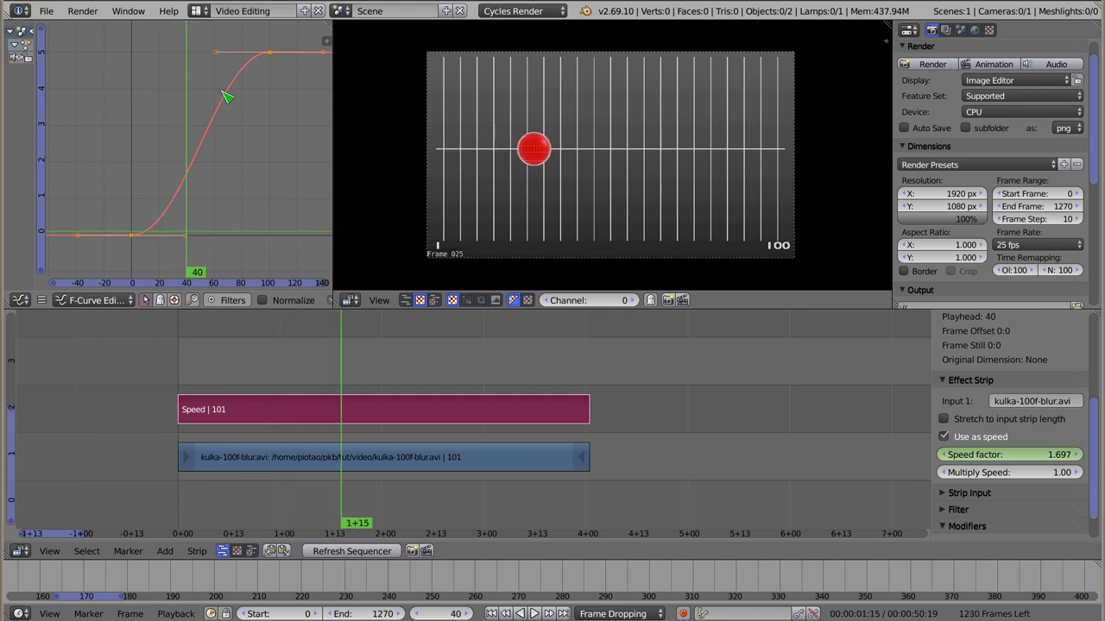
pyautogui.moveTo(187, 180); pyautogui.dragTo(246, 172)
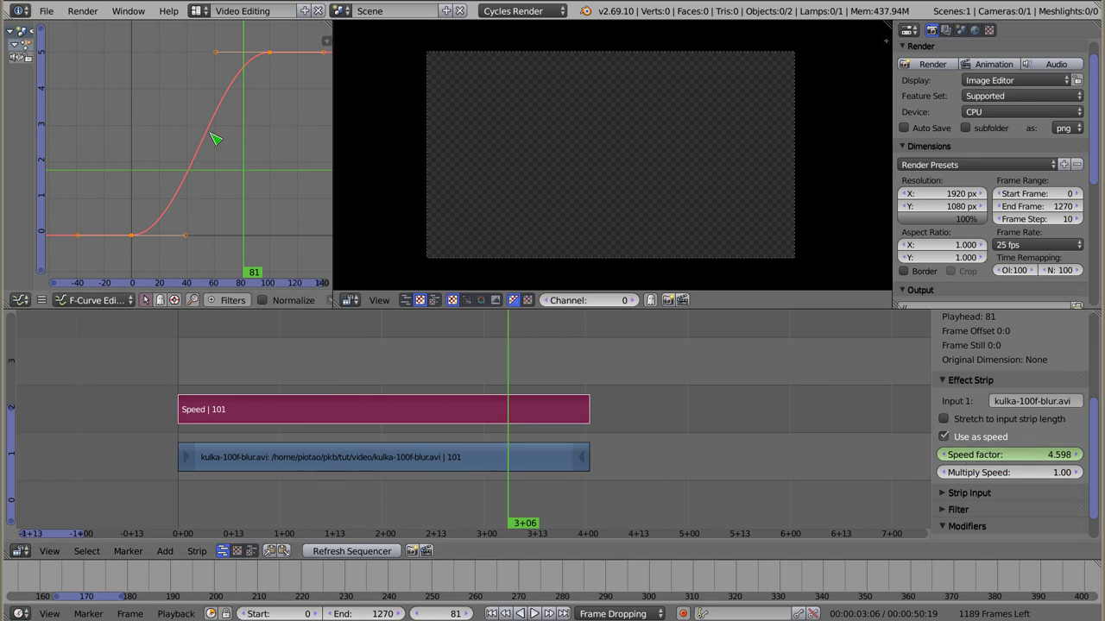
# Clear the Speed factor keyframes, set Speed factor to 0, and uncheck Use as speed
pyautogui.hotkey('ctrl', 'z')
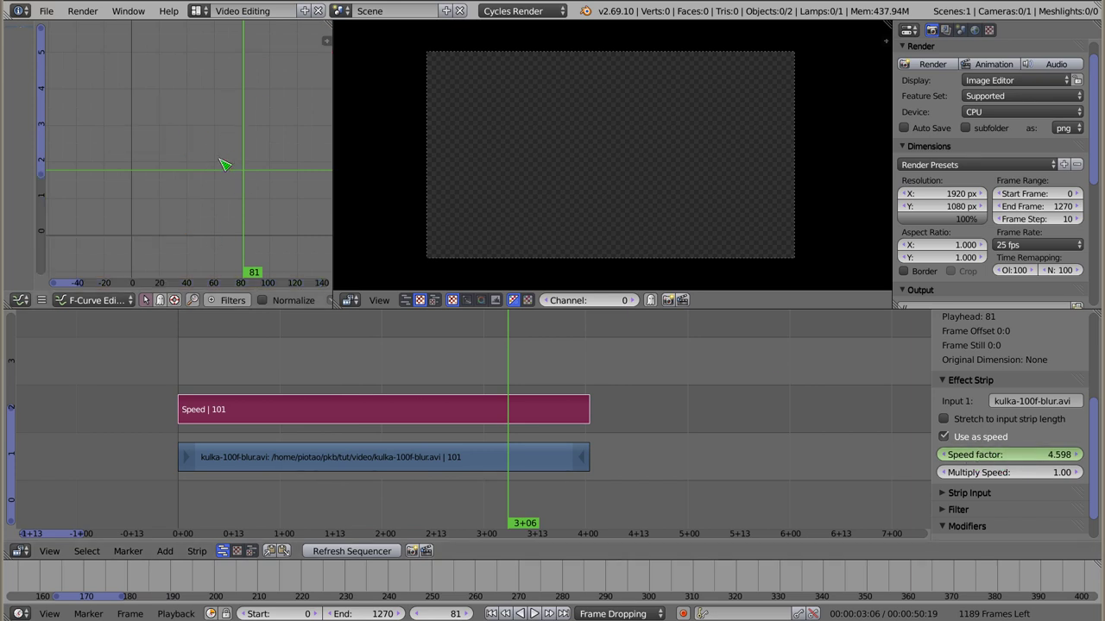
pyautogui.moveTo(222, 164); pyautogui.dragTo(132, 121)
pyautogui.click(1029, 456)
pyautogui.write('0')
pyautogui.press('Return')
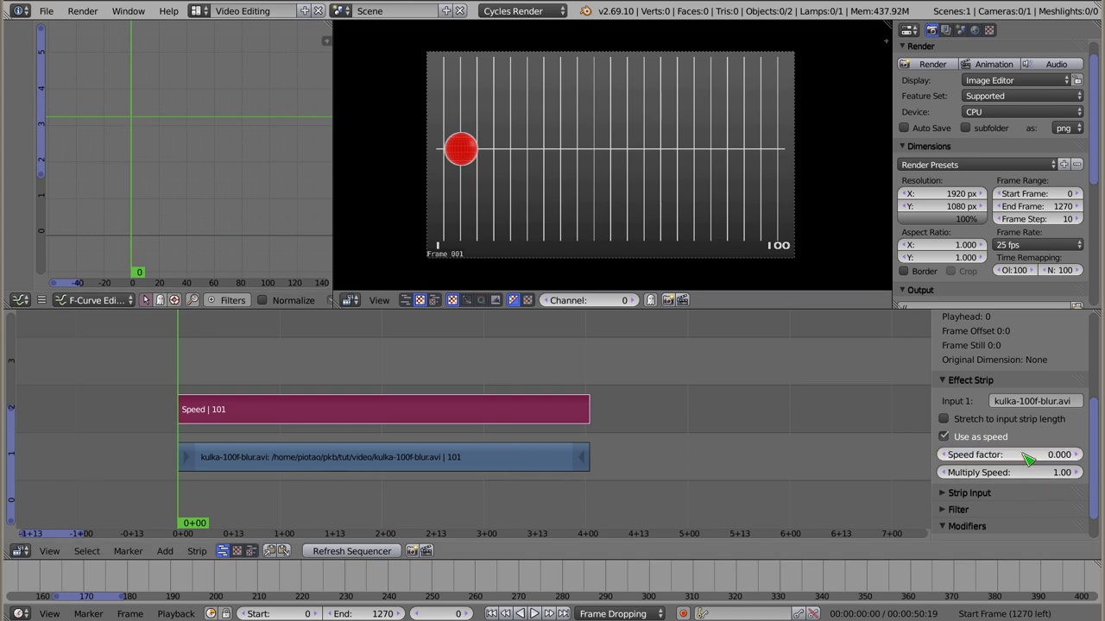
pyautogui.click(980, 438)
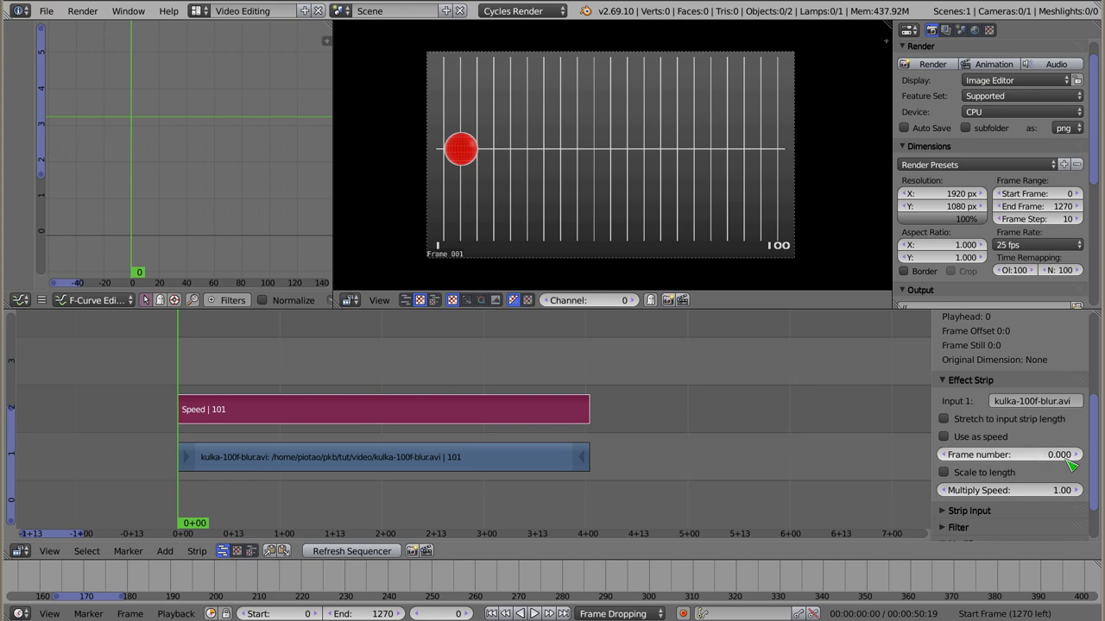
# Keyframe the Frame number at 0 on frame 0
pyautogui.click(280, 378)
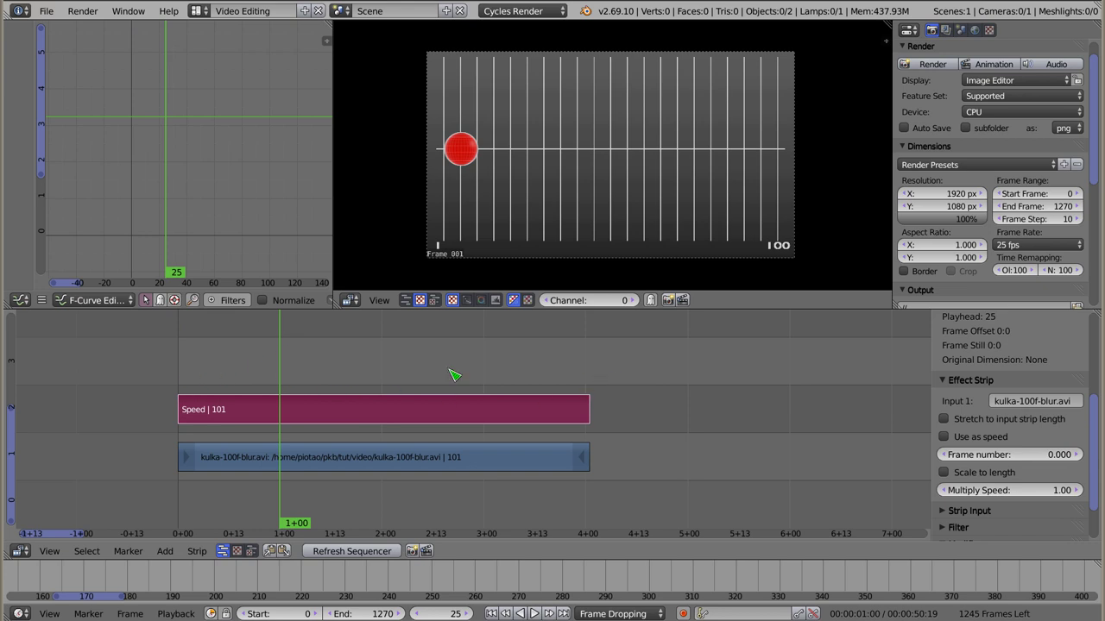
pyautogui.click(180, 372)
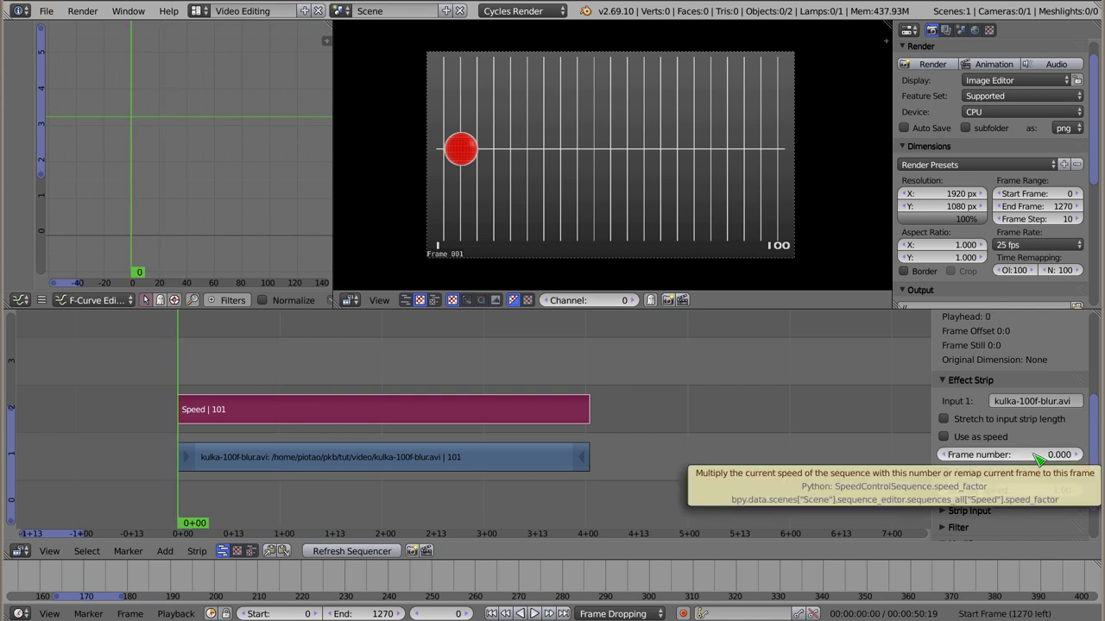
pyautogui.press('i')
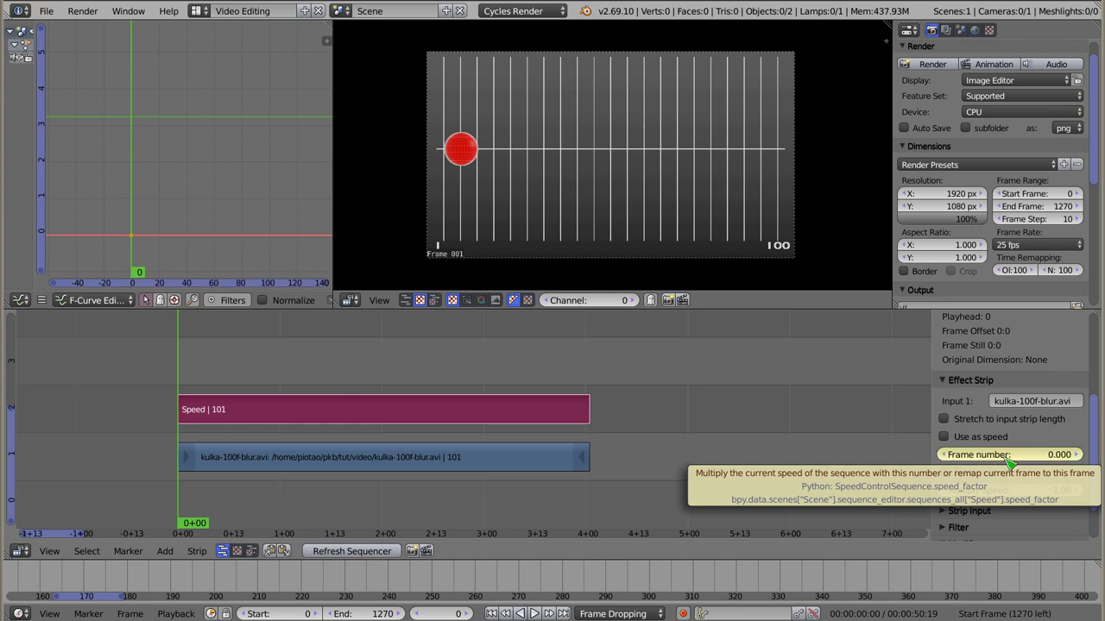
# Keyframe Frame number 50 at frame 25, fit the curve in view, and return to frame 0
pyautogui.click(283, 371)
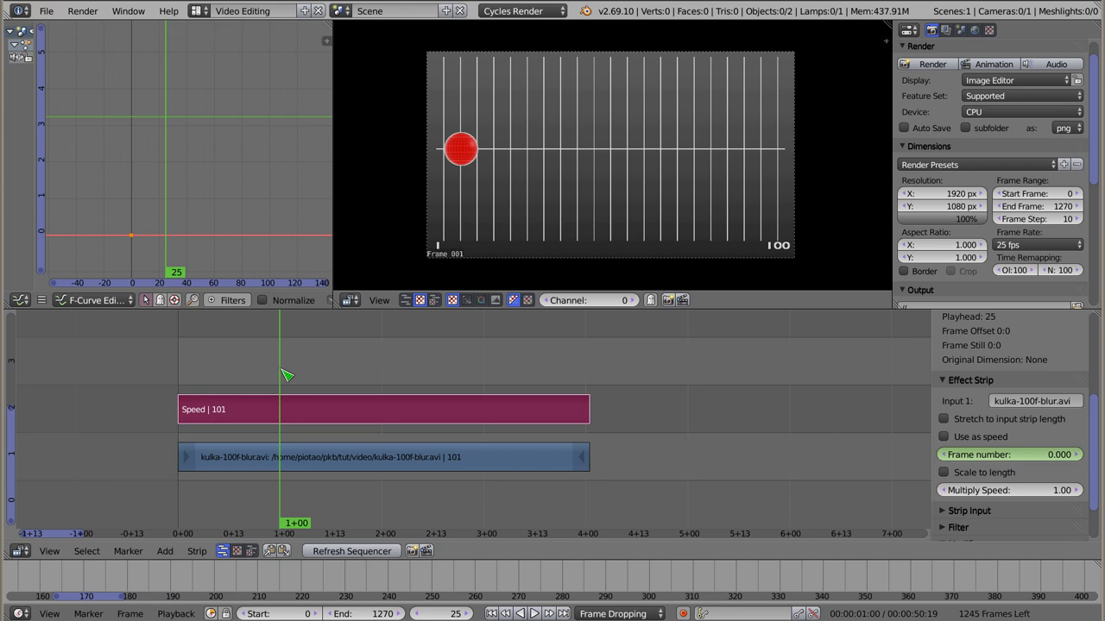
pyautogui.click(1020, 460)
pyautogui.write('50')
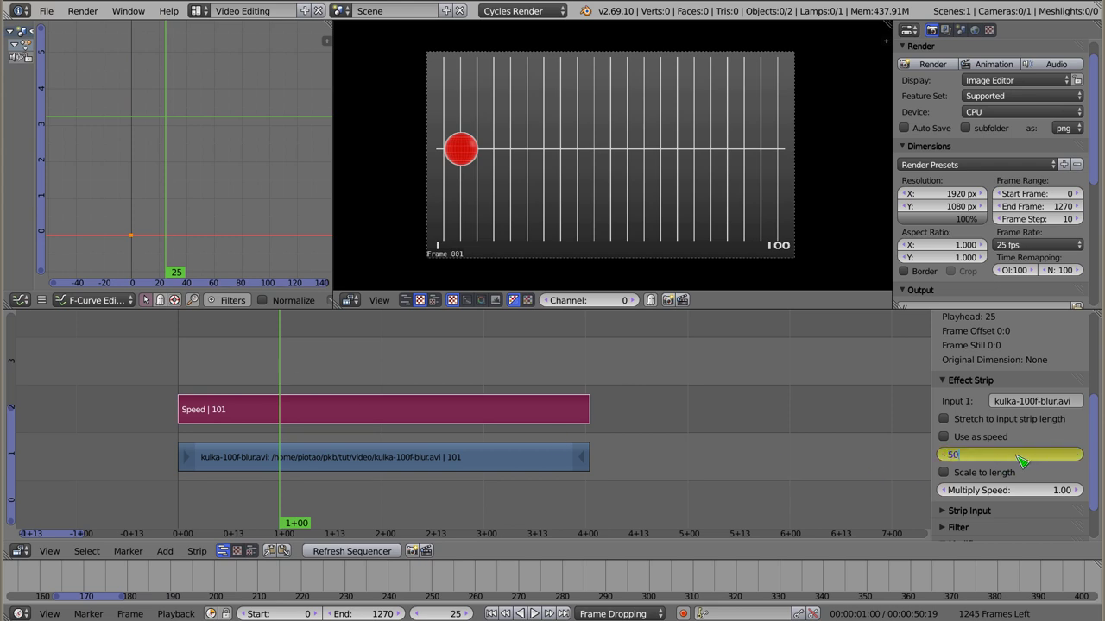
pyautogui.press('Return')
pyautogui.press('i')
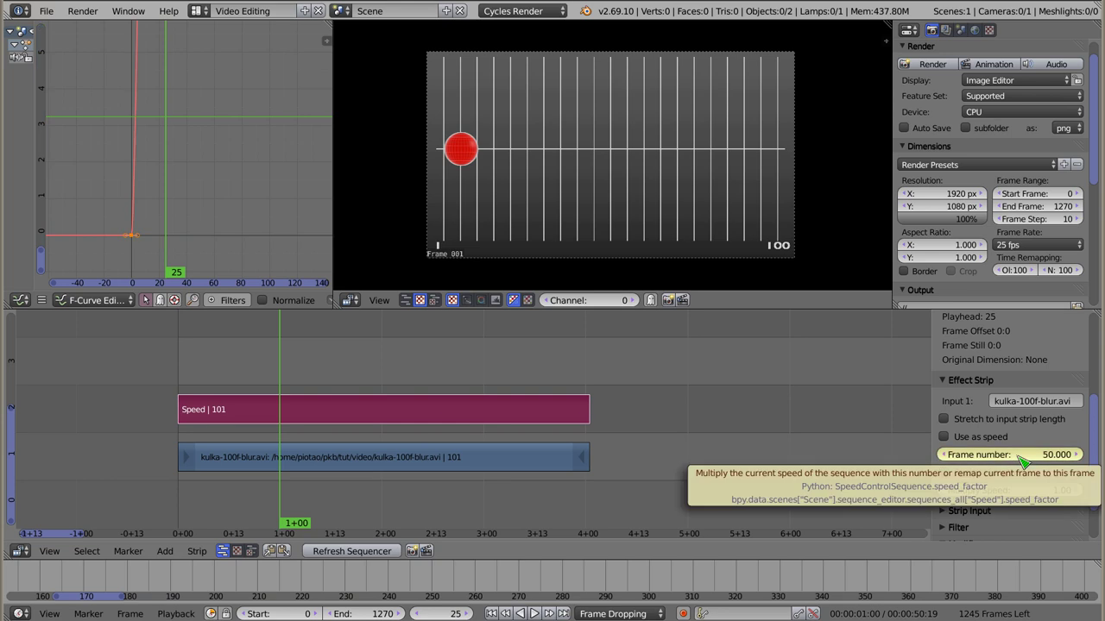
pyautogui.press('Home')
pyautogui.scroll(-1, 259, 157)
pyautogui.scroll(-1, 255, 157)
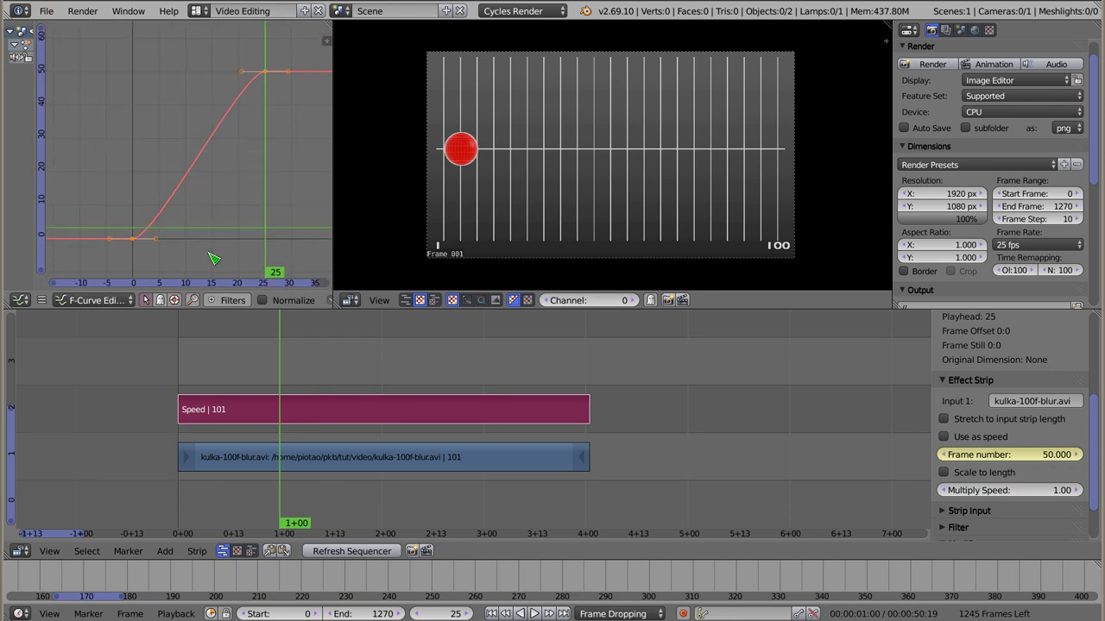
pyautogui.click(179, 375)
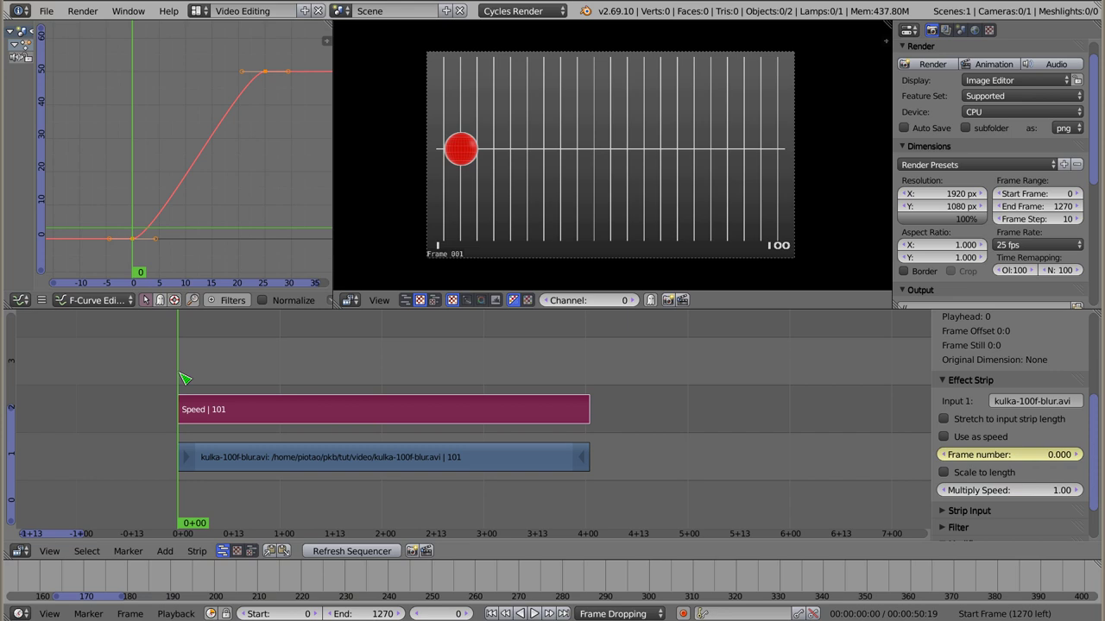
# Switch the sequencer timeline from timecode to frame numbers while scrubbing the first frames
pyautogui.click(183, 375)
pyautogui.moveTo(186, 372); pyautogui.dragTo(204, 373)
pyautogui.hotkey('ctrl', 't')
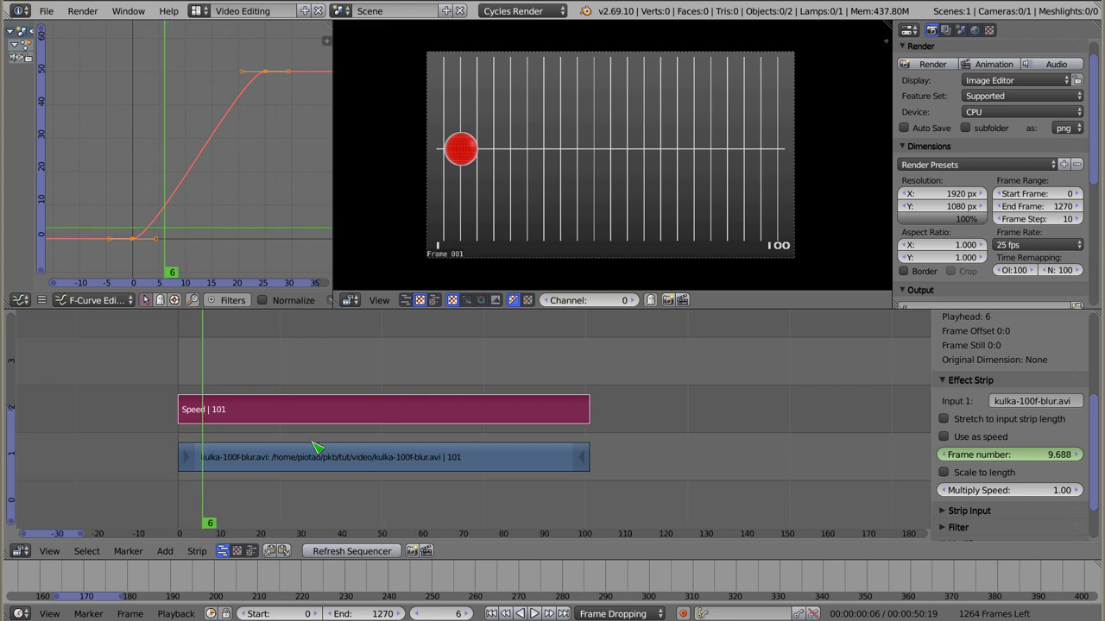
pyautogui.moveTo(204, 376); pyautogui.dragTo(219, 375)
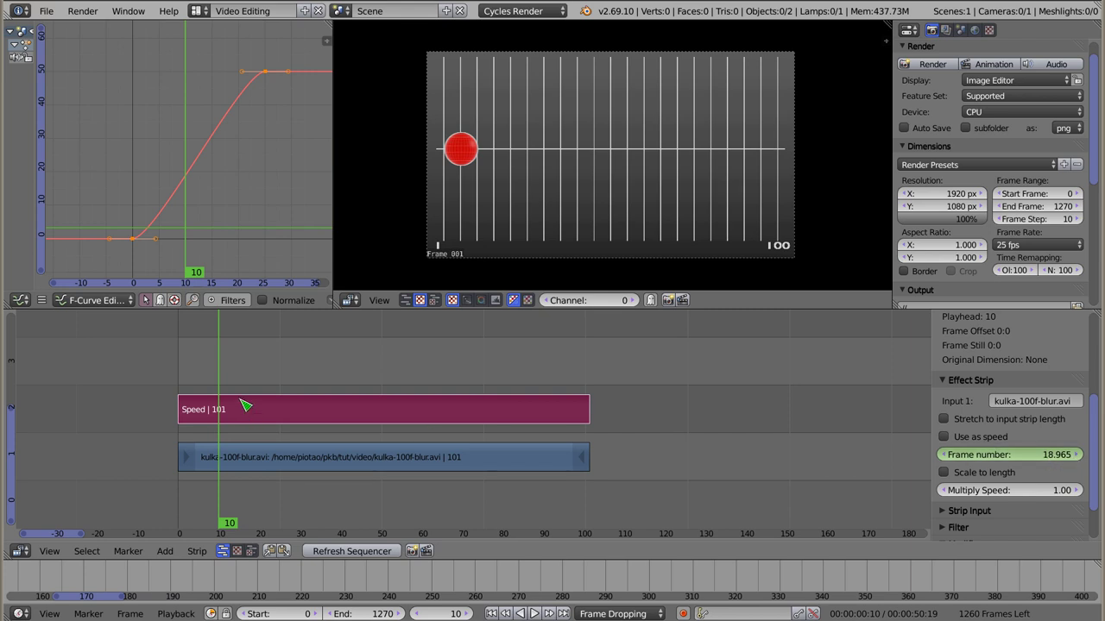
# Play the remapped clip twice, then stop at frame 25 to check it shows frame 51
pyautogui.mouseDown(165, 242)
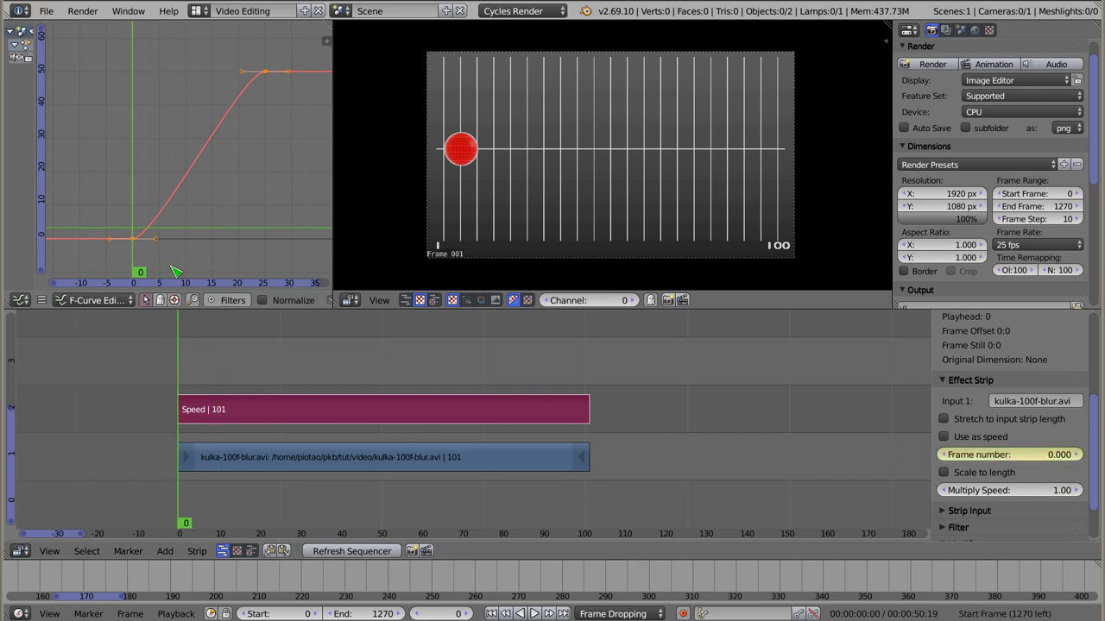
pyautogui.hotkey('alt', 'a')
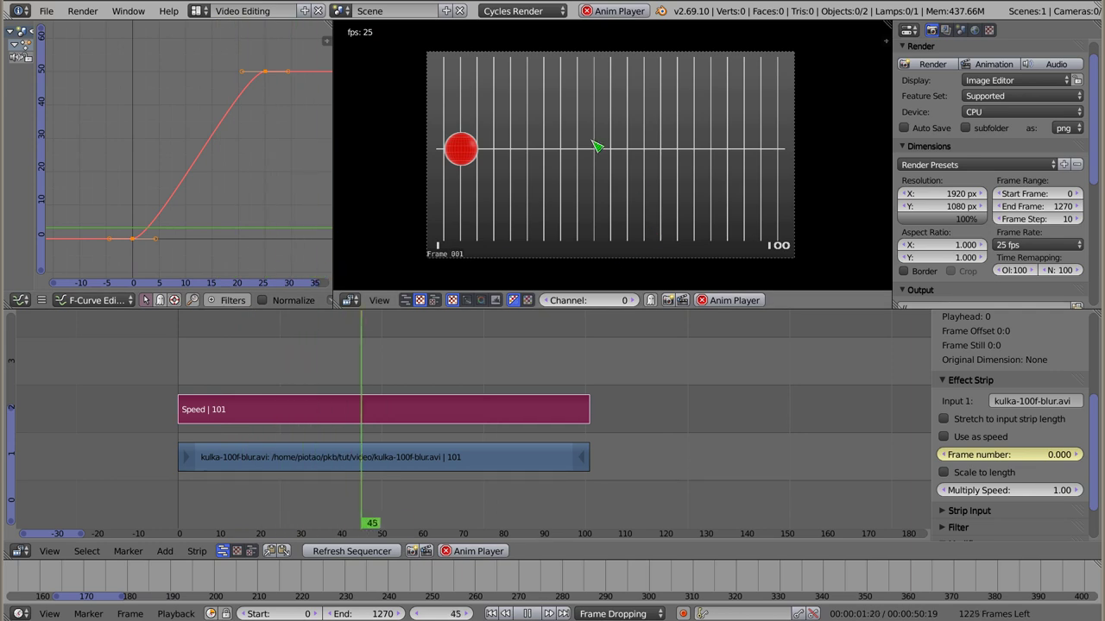
pyautogui.press('Escape')
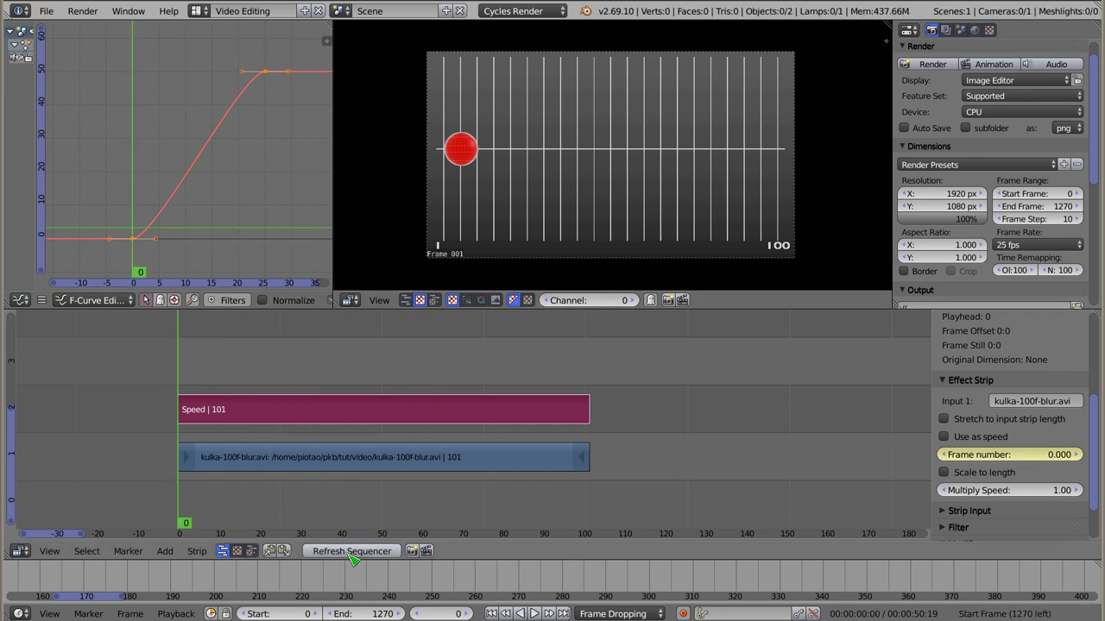
pyautogui.hotkey('alt', 'a')
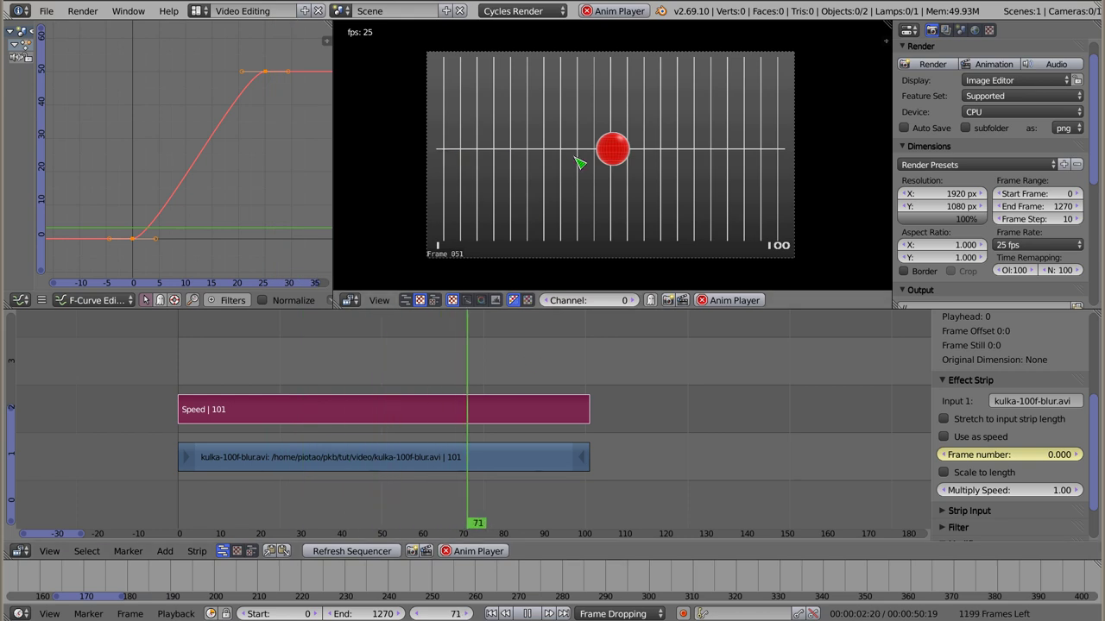
pyautogui.press('Escape')
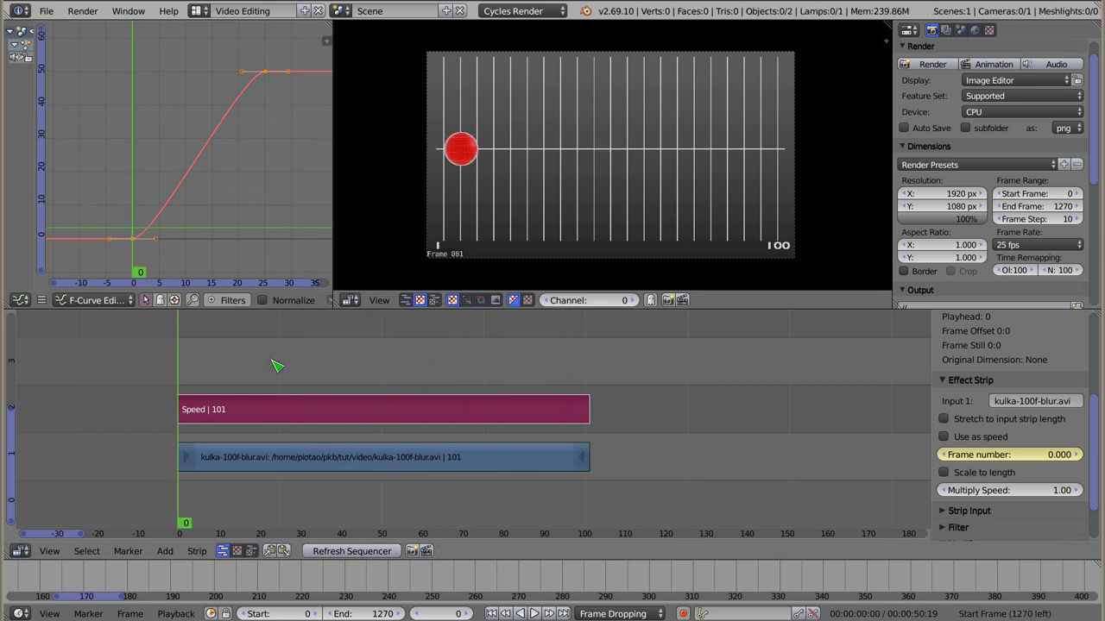
pyautogui.click(276, 363)
pyautogui.press('Right')
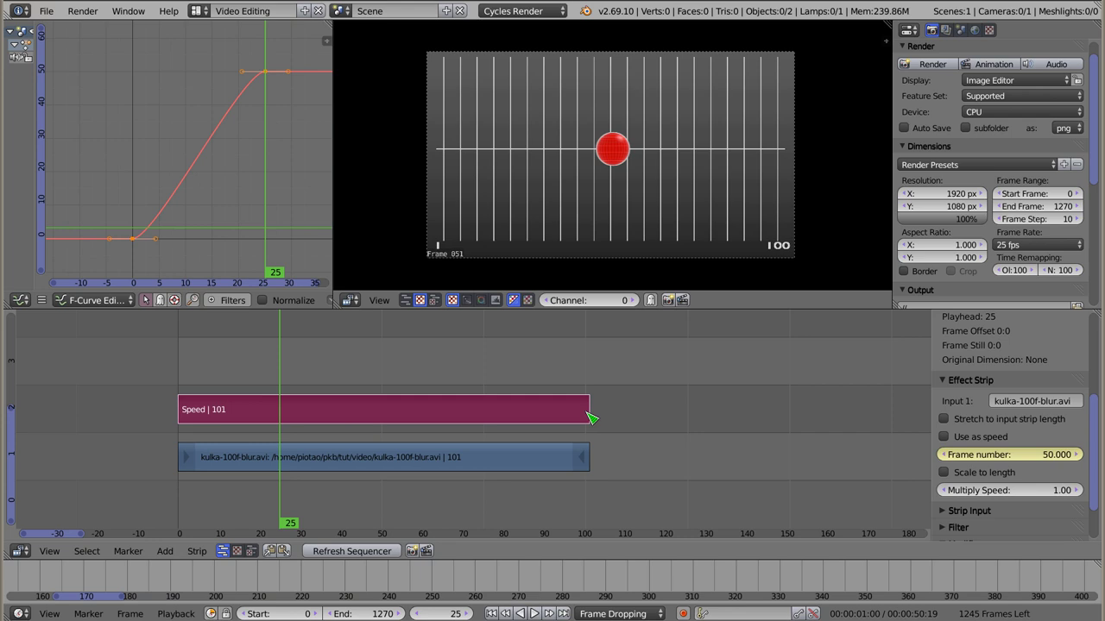
# Move to frame 100 and set the Frame number to 100
pyautogui.moveTo(183, 416); pyautogui.dragTo(282, 411)
pyautogui.moveTo(286, 419); pyautogui.dragTo(591, 415)
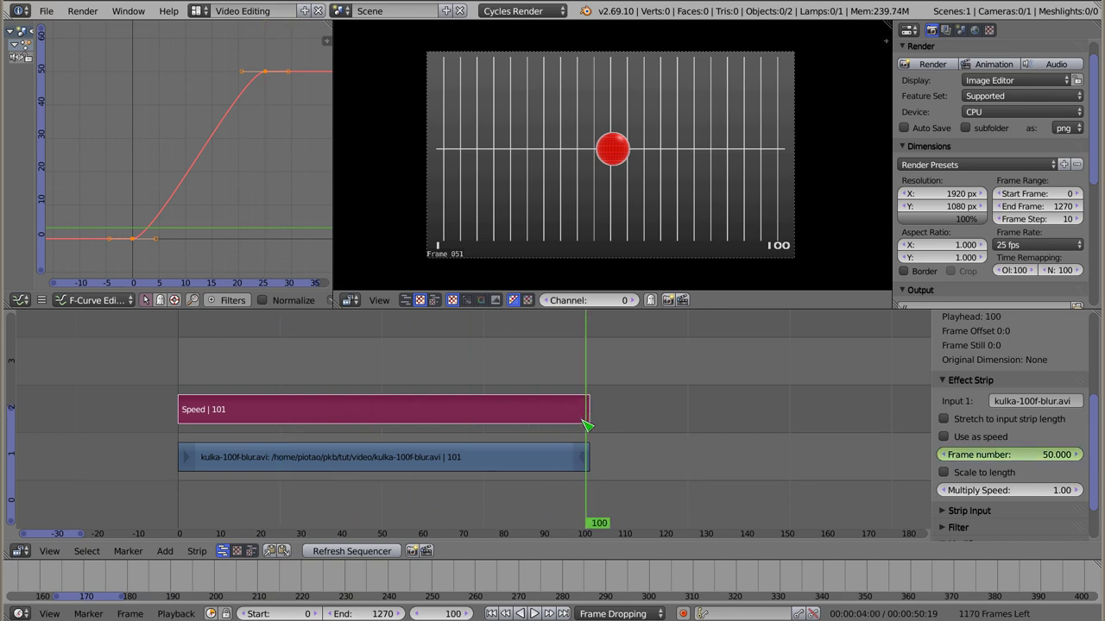
pyautogui.click(1018, 457)
pyautogui.write('1')
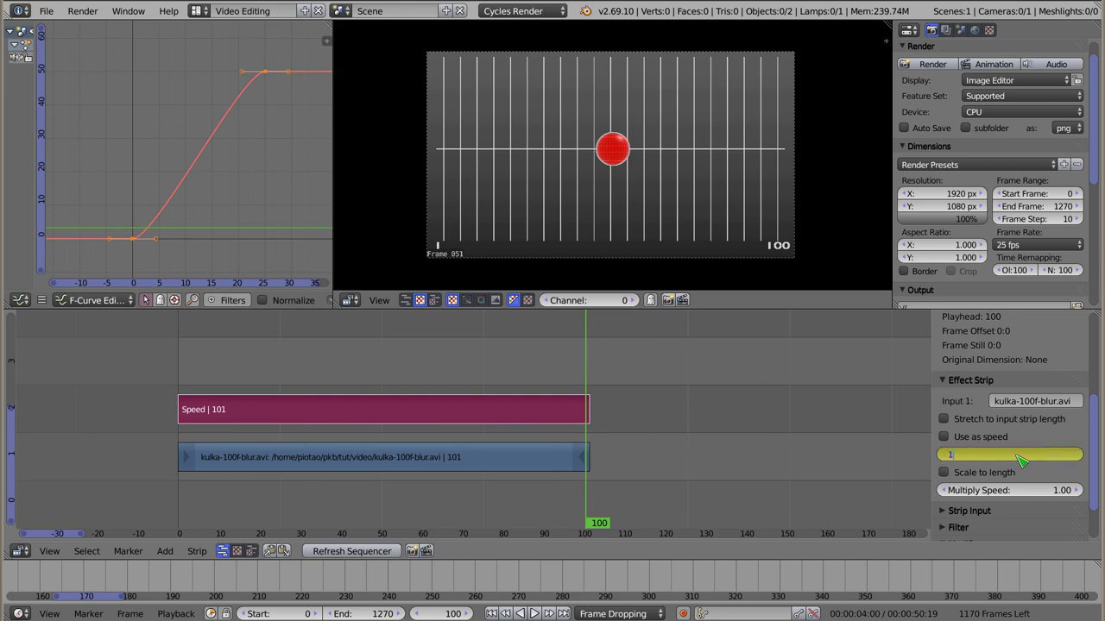
pyautogui.press('Return')
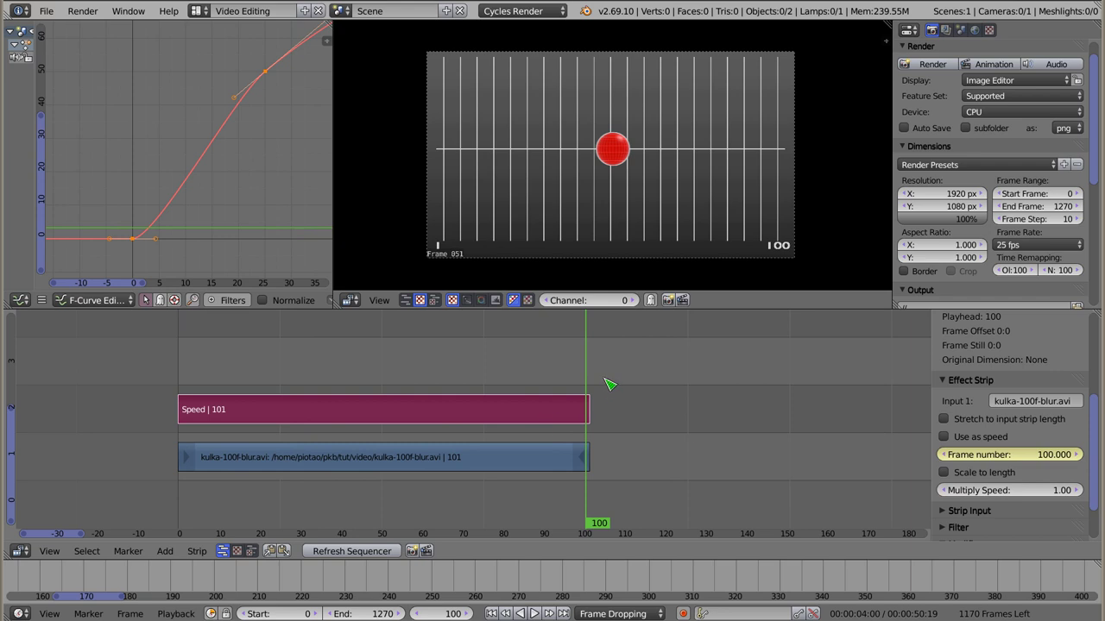
# Zoom out the Graph Editor to view the full 0–50–100 frame-number curve's interpolation
pyautogui.scroll(-1, 250, 109)
pyautogui.scroll(-2, 249, 109)
pyautogui.scroll(-2, 178, 180)
pyautogui.scroll(-1, 248, 151)
pyautogui.scroll(-1, 249, 151)
pyautogui.scroll(-1, 267, 147)
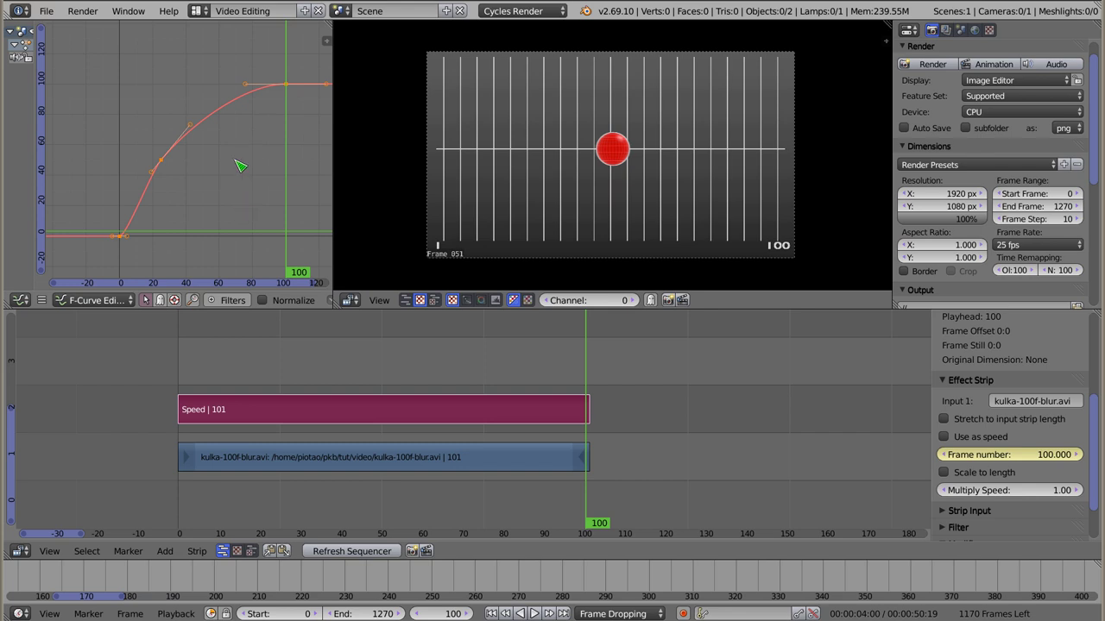
pyautogui.press('t')
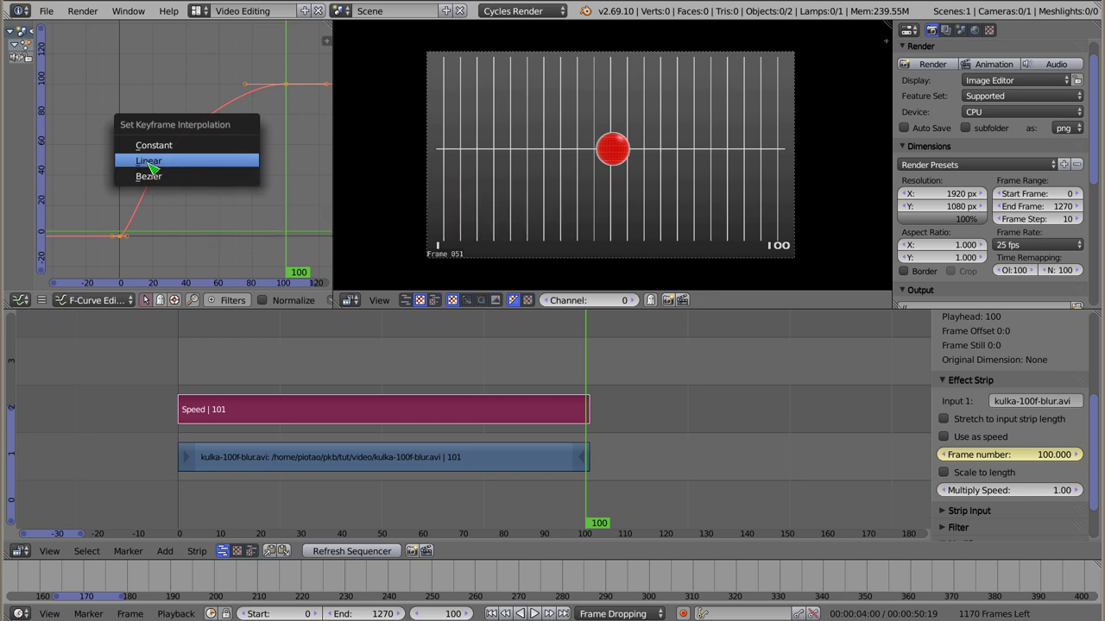
# Set the frame-number keyframes to Linear interpolation and scrub to frame 23 to check
pyautogui.click(189, 164)
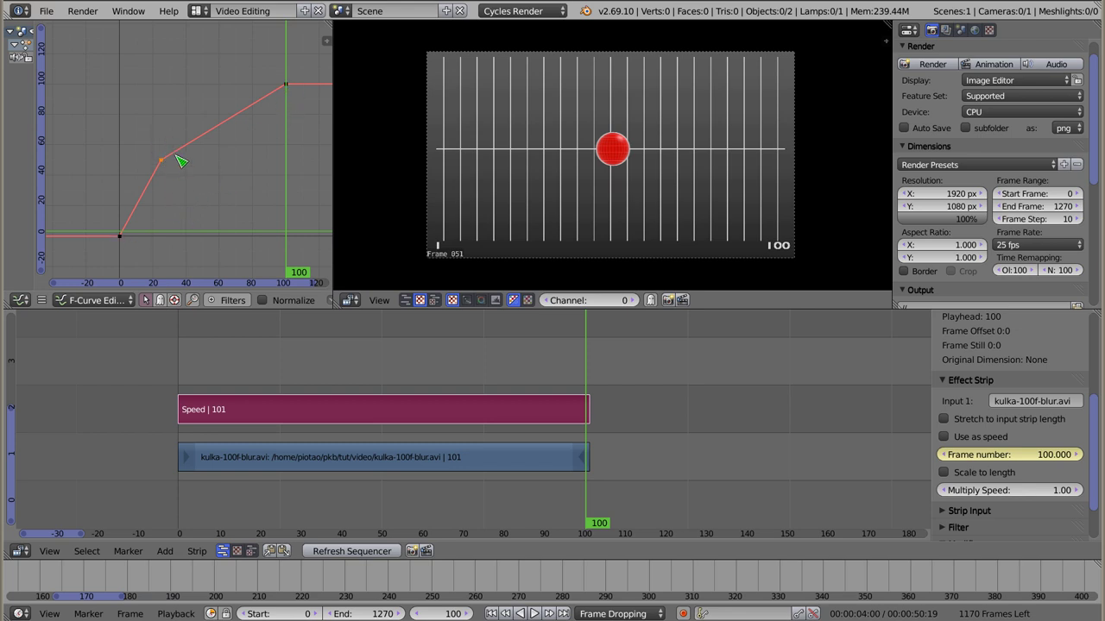
pyautogui.press('t')
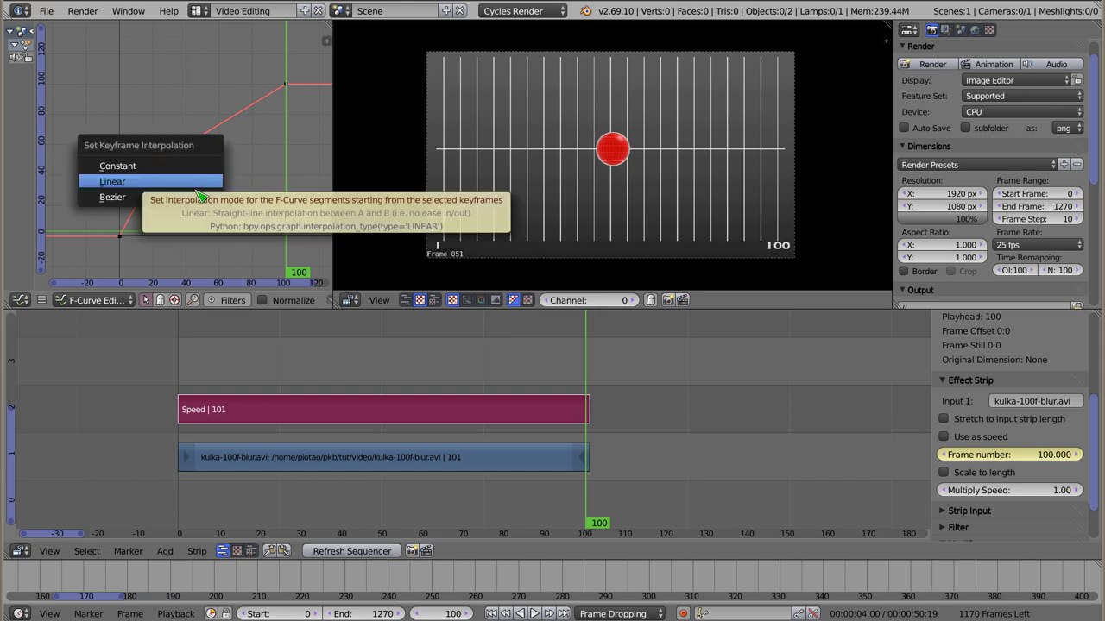
pyautogui.click(198, 199)
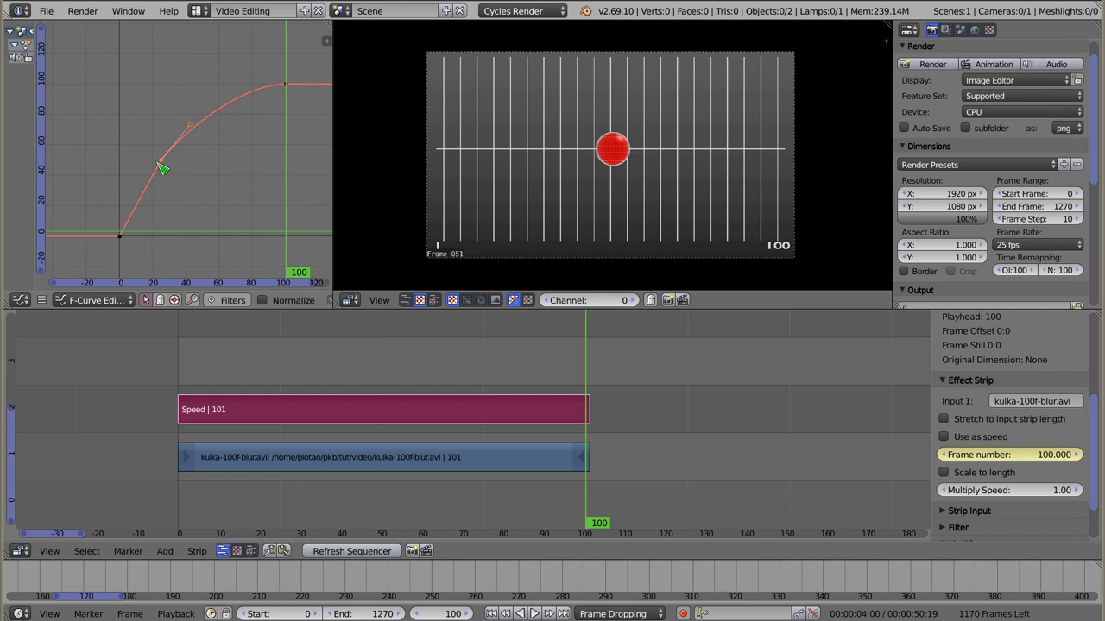
pyautogui.press('v')
pyautogui.press('t')
pyautogui.click(197, 158)
pyautogui.moveTo(121, 200)
pyautogui.mouseDown()
pyautogui.moveTo(167, 207)
pyautogui.moveTo(167, 167)
pyautogui.moveTo(290, 88)
pyautogui.mouseUp()
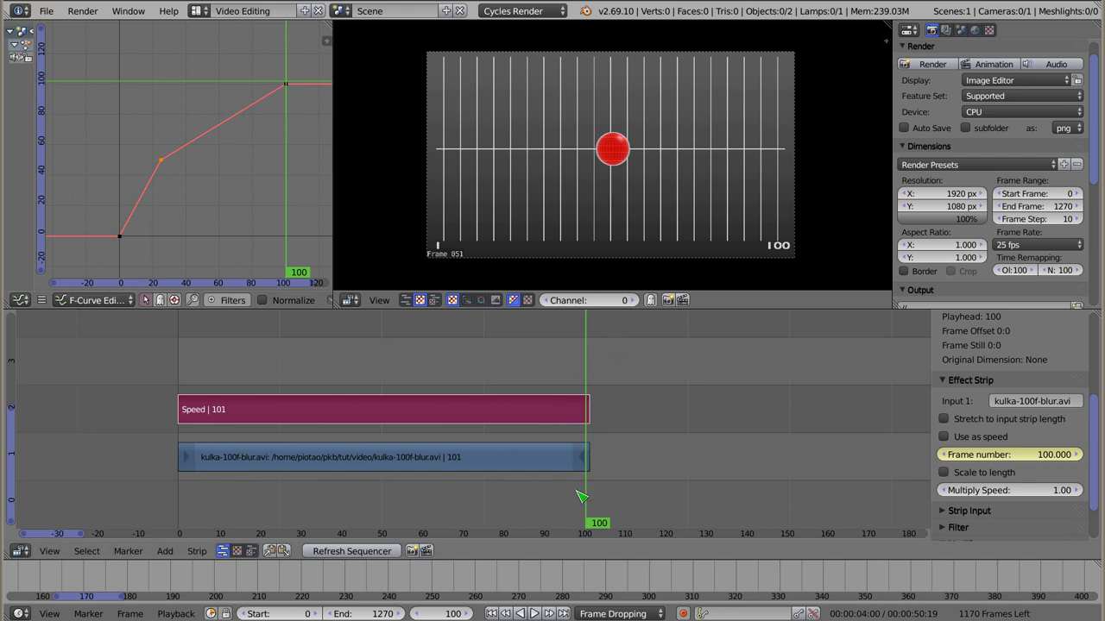
pyautogui.moveTo(585, 394); pyautogui.dragTo(590, 380)
pyautogui.hotkey('shift', 'Left')
pyautogui.hotkey('alt', 'a')
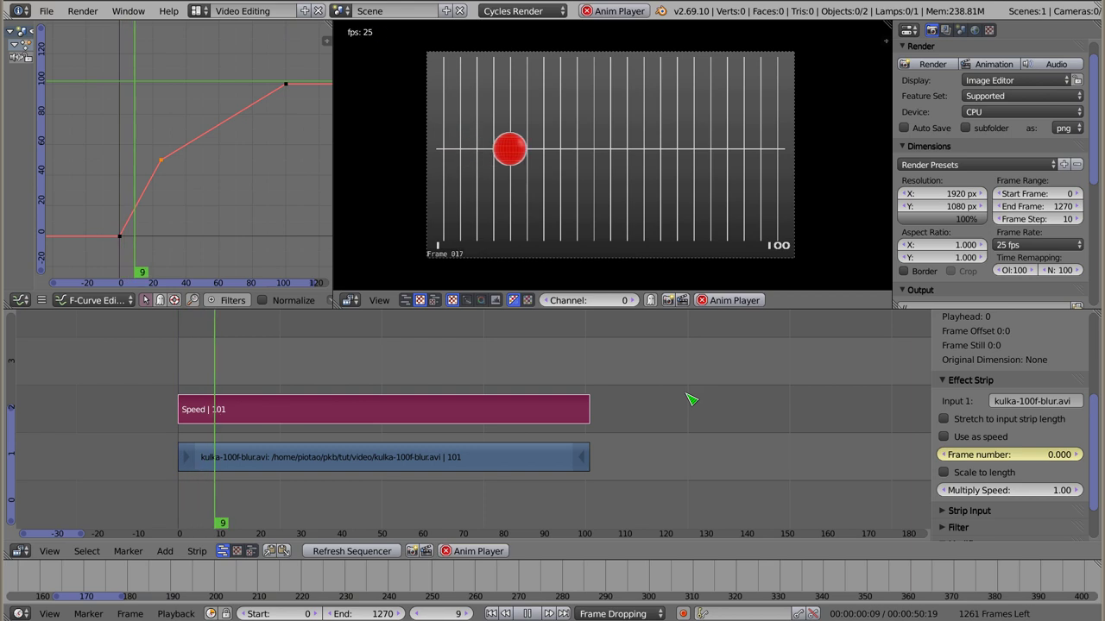
pyautogui.press('Escape')
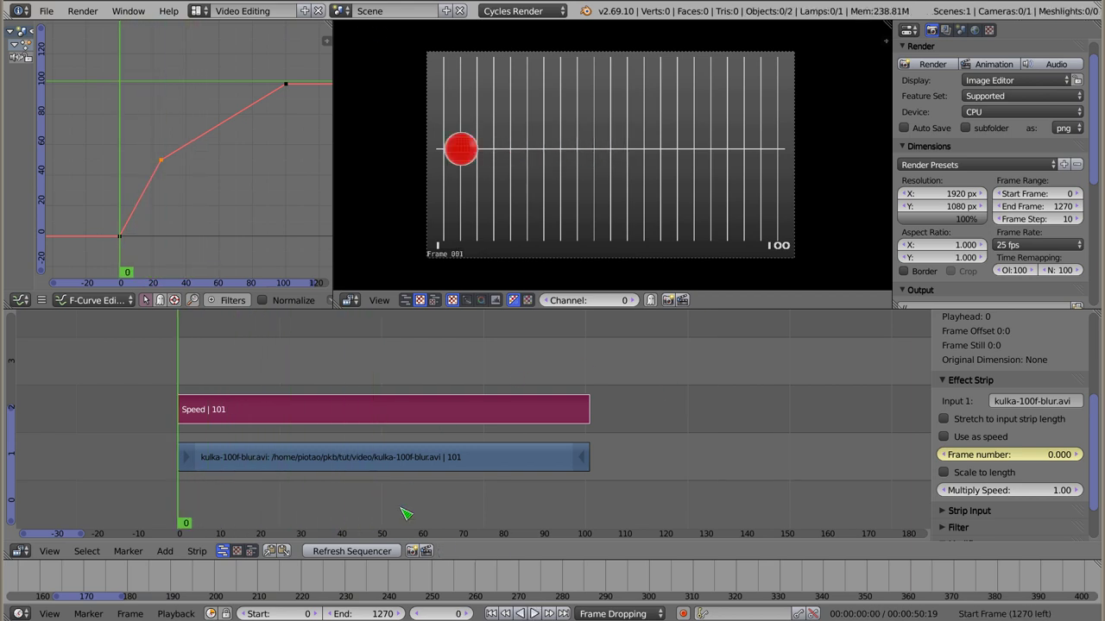
pyautogui.click(361, 552)
pyautogui.hotkey('alt', 'a')
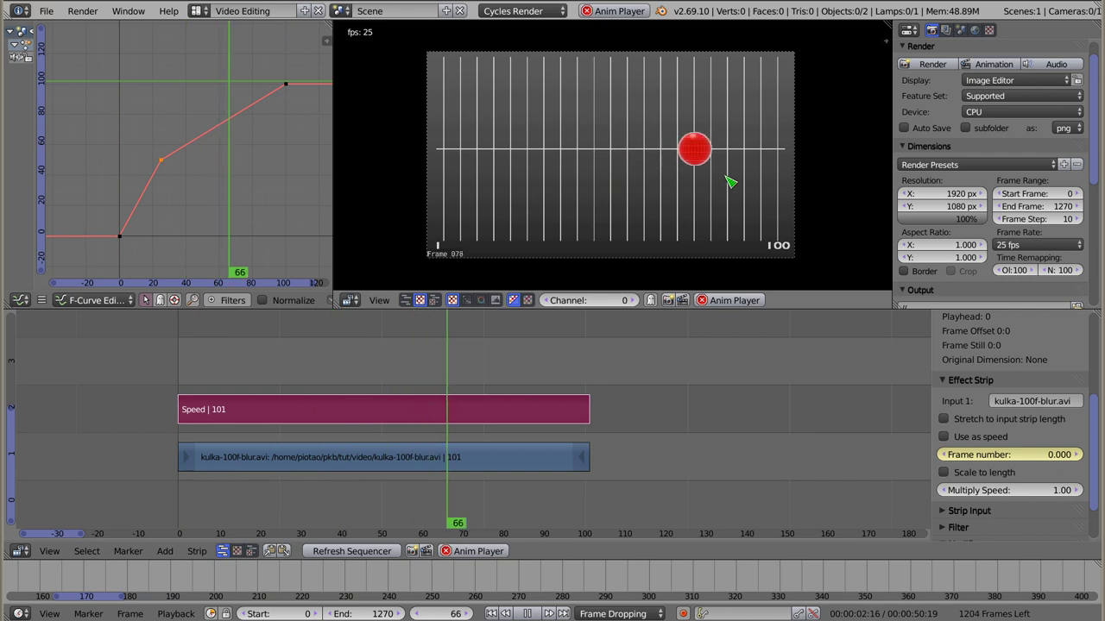
pyautogui.press('Escape')
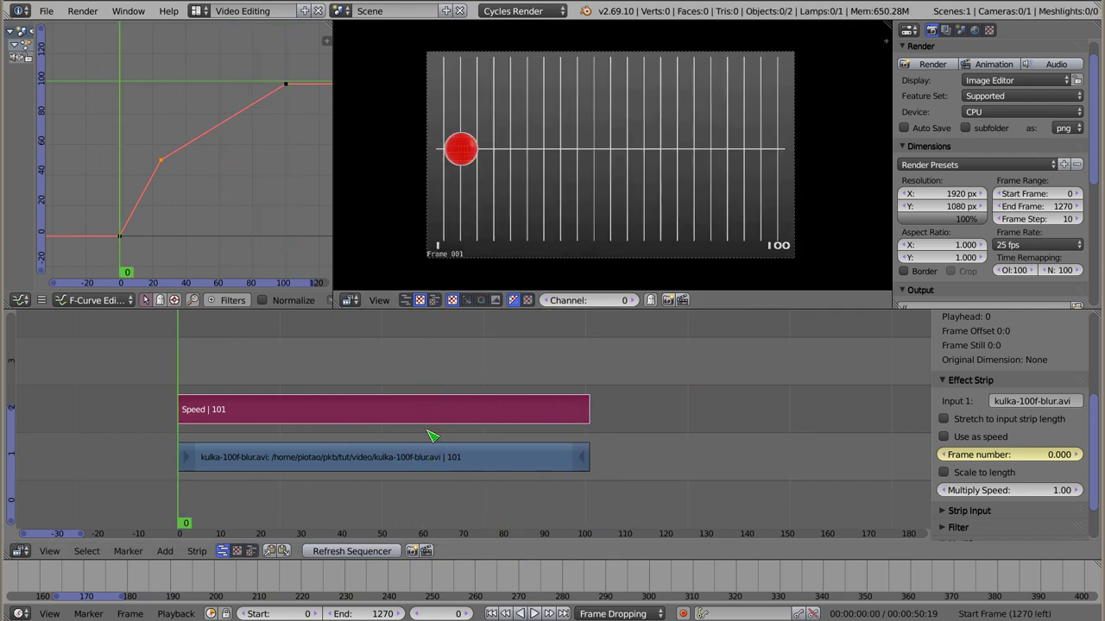
# Delete the Speed effect strip and the ball movie strip
pyautogui.press('Delete')
pyautogui.rightClick(306, 457)
pyautogui.press('Delete')
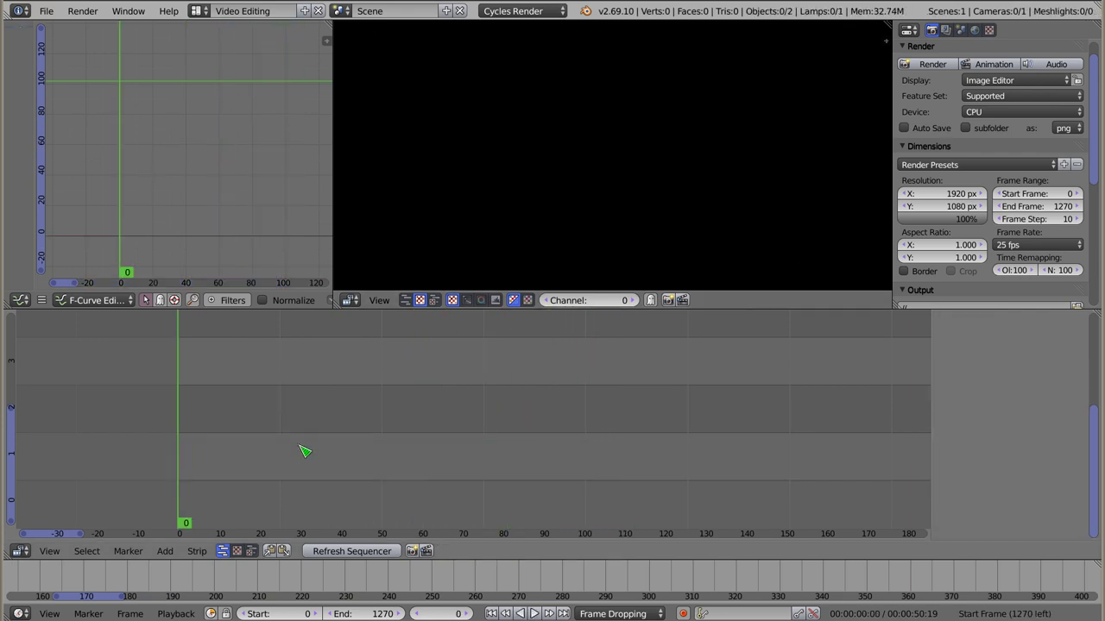
# Move the ptaszki-00138.001 bird clip strip so it starts at frame 0
pyautogui.scroll(-10, 484, 427)
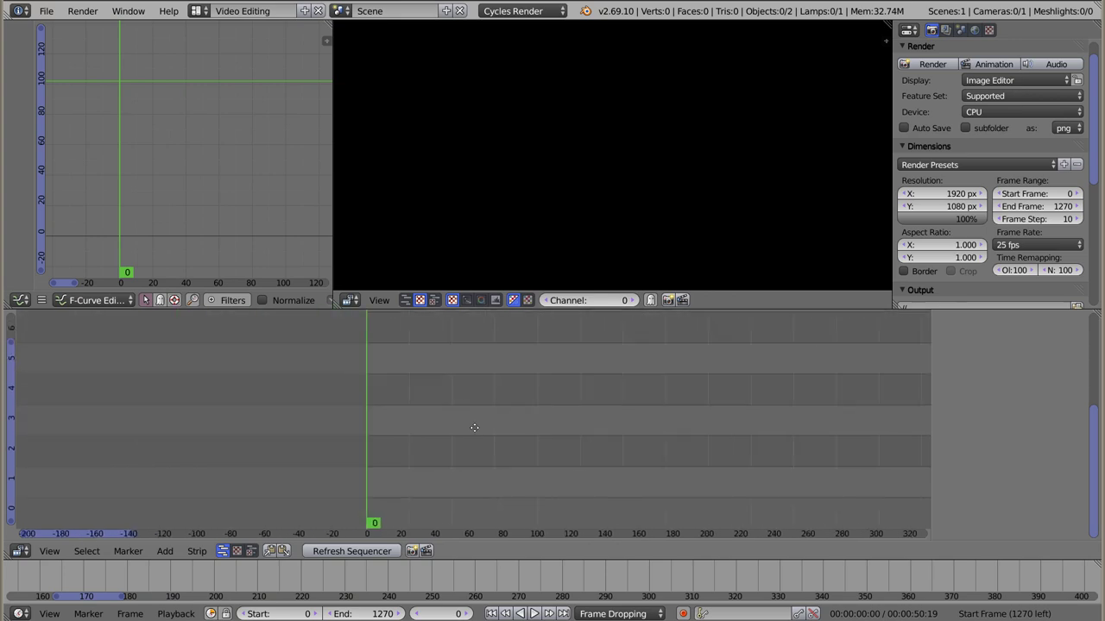
pyautogui.scroll(-6, 444, 437)
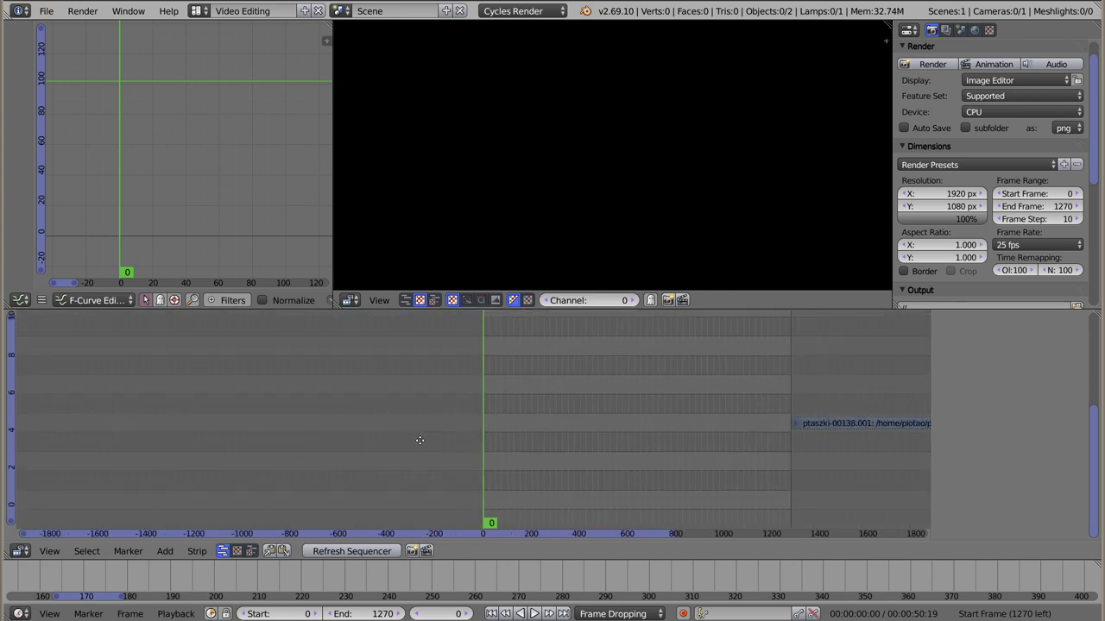
pyautogui.hscroll(5, 643, 448)
pyautogui.rightClick(588, 425)
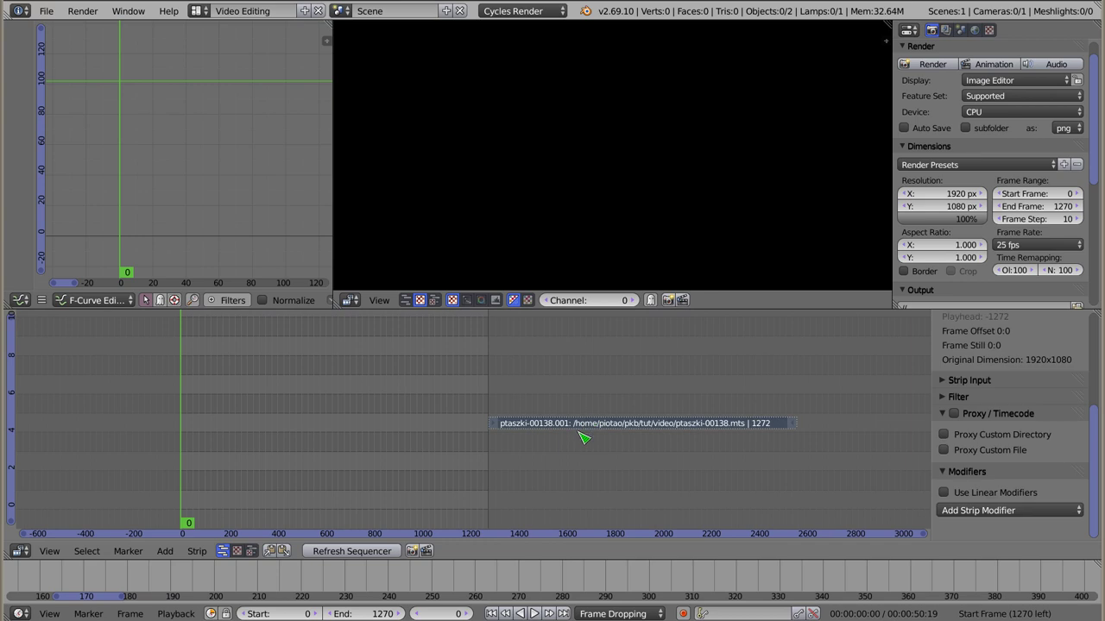
pyautogui.press('g')
pyautogui.moveTo(276, 521)
pyautogui.click(238, 522)
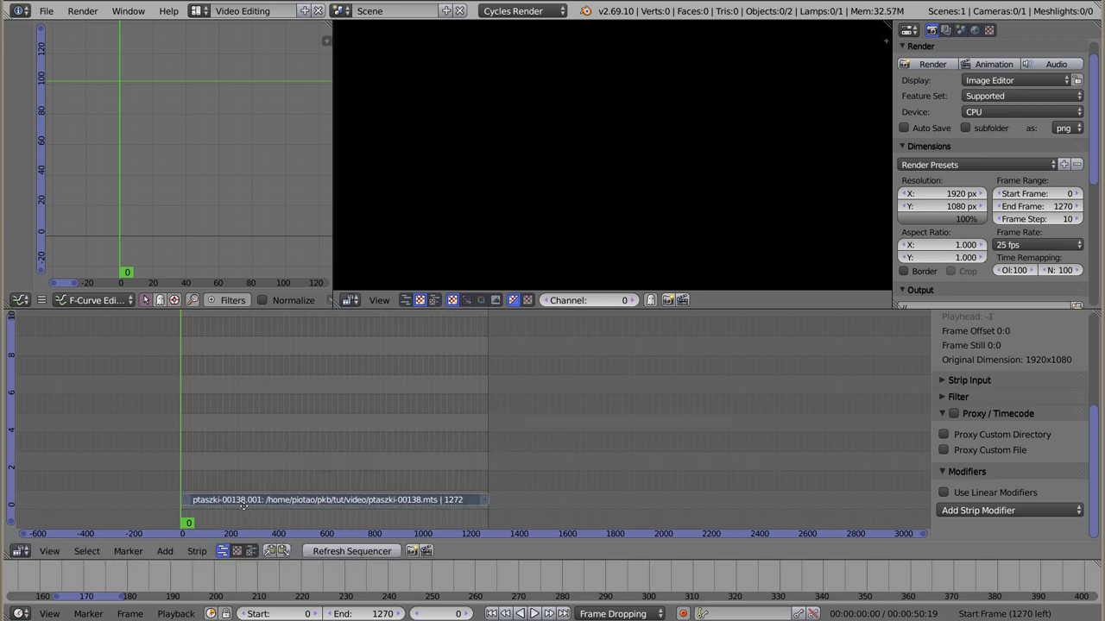
# Reselect the bird clip and settle it at frame 0 in channel 1
pyautogui.scroll(5, 387, 446)
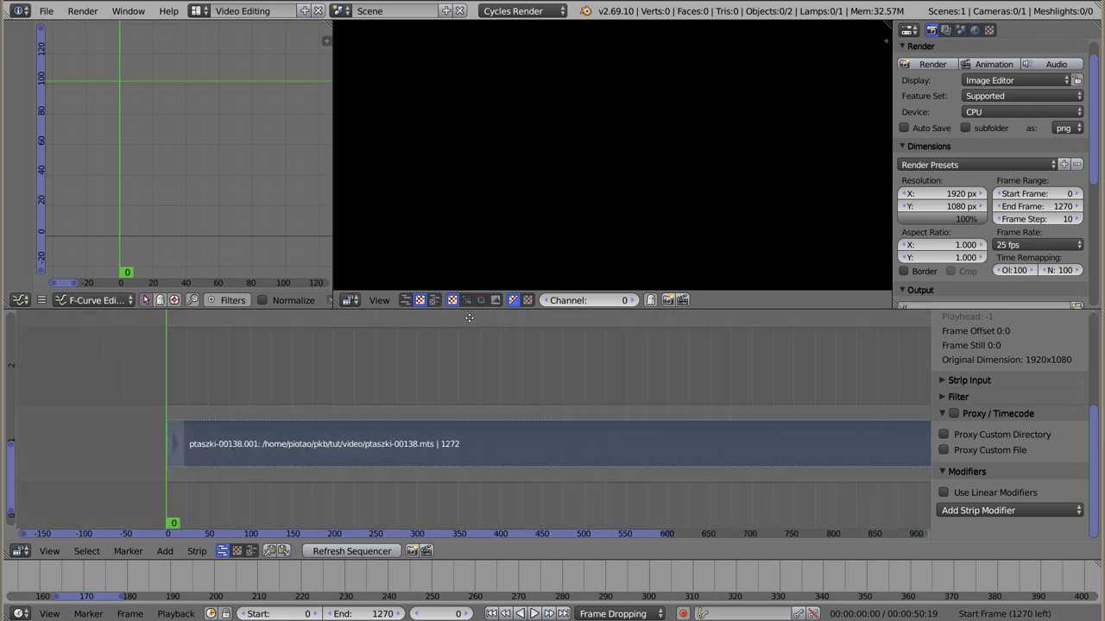
pyautogui.scroll(3, 466, 441)
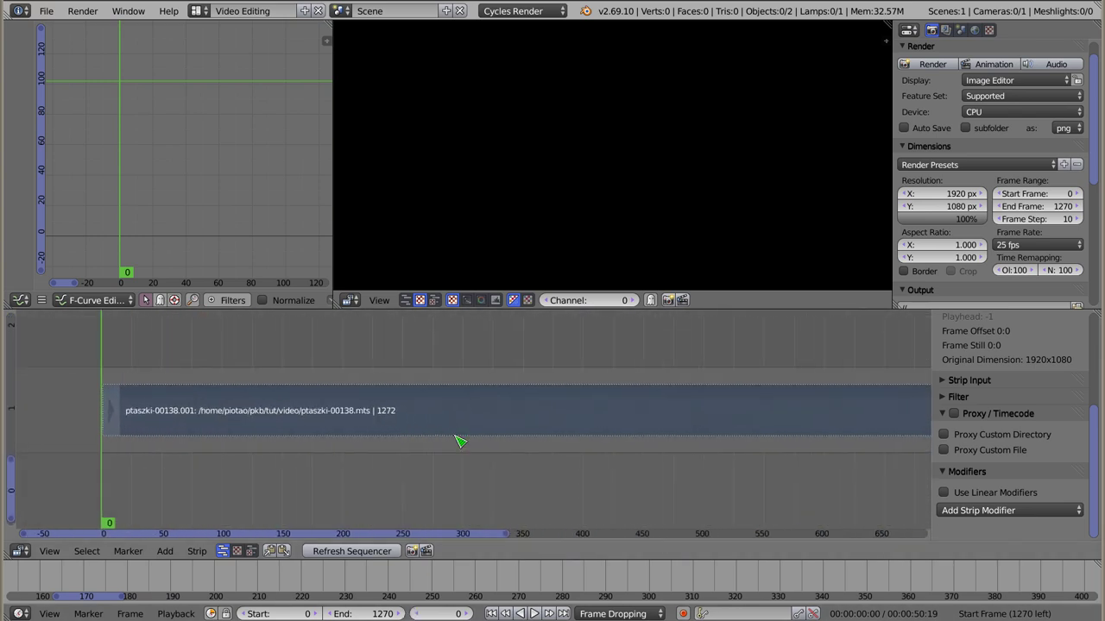
pyautogui.hscroll(-2, 363, 431)
pyautogui.press('a')
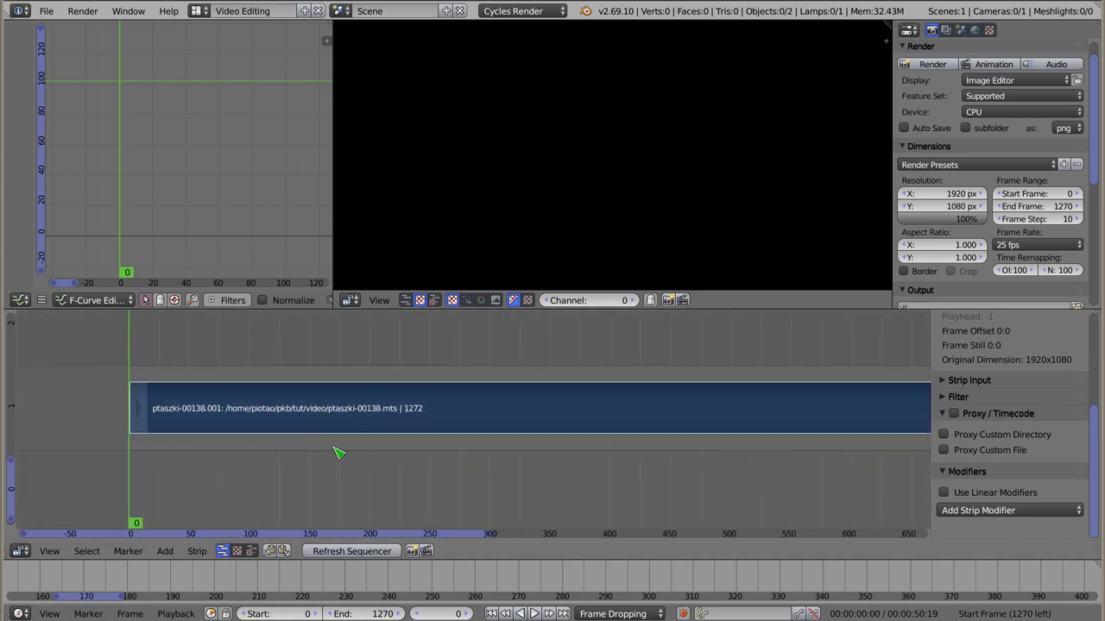
pyautogui.press('a')
pyautogui.press('g')
pyautogui.click(414, 435)
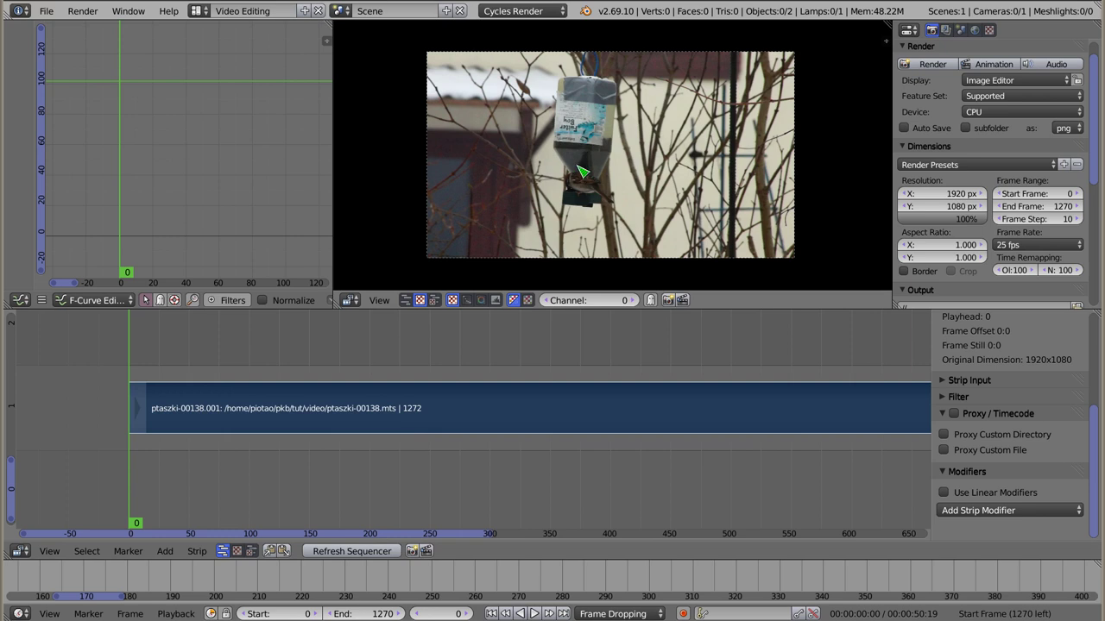
# Play back the bird footage, then set the playhead to frame 85
pyautogui.scroll(2, 589, 176)
pyautogui.scroll(2, 584, 197)
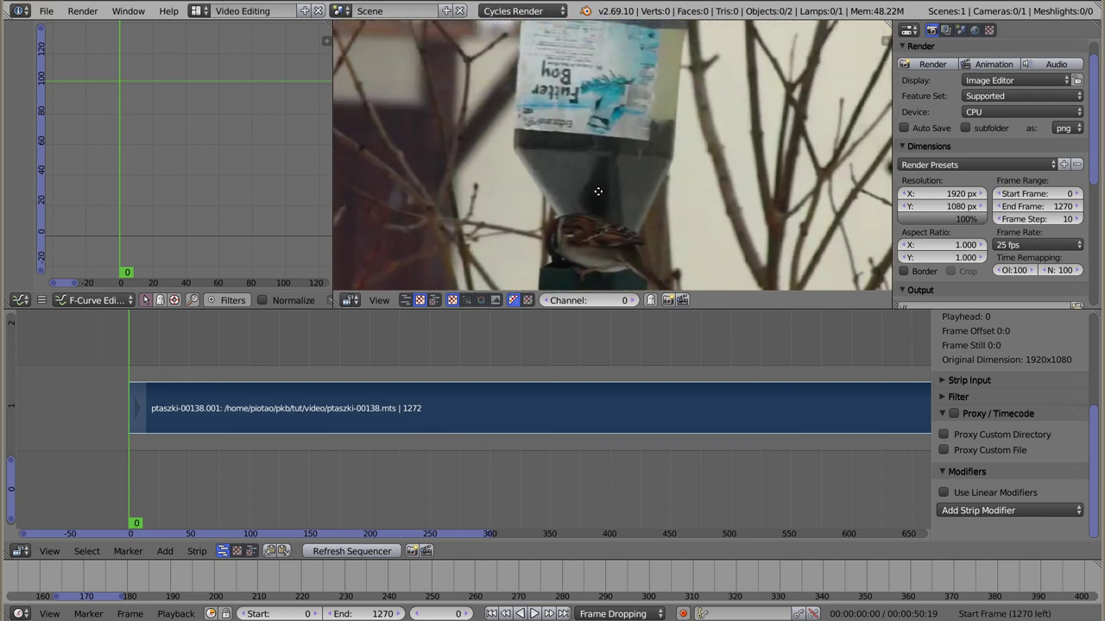
pyautogui.scroll(-2, 615, 138)
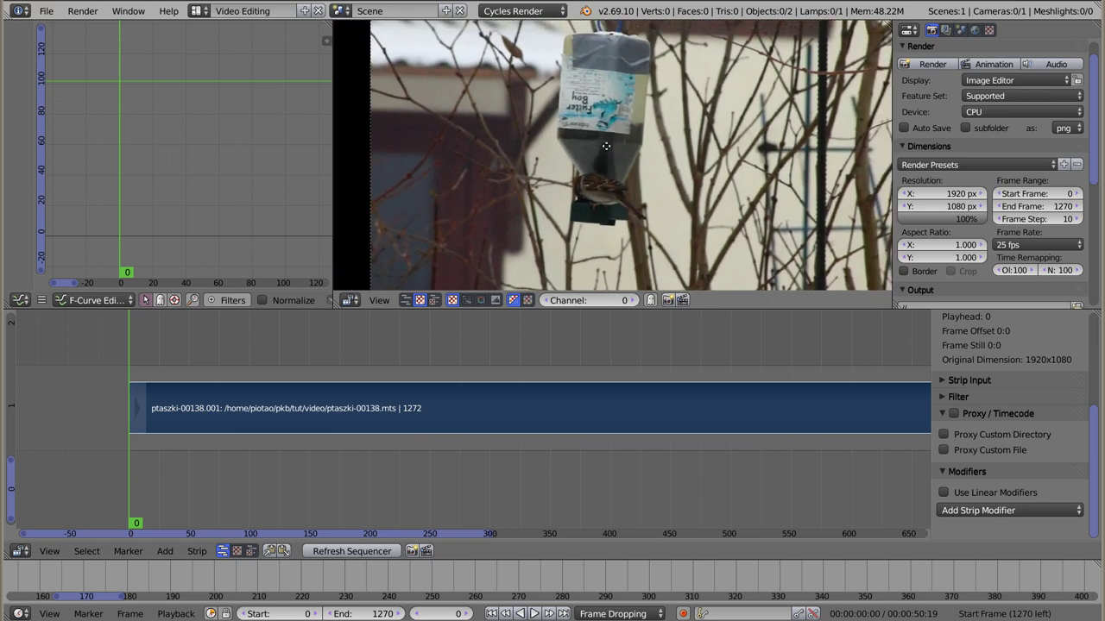
pyautogui.scroll(-1, 615, 150)
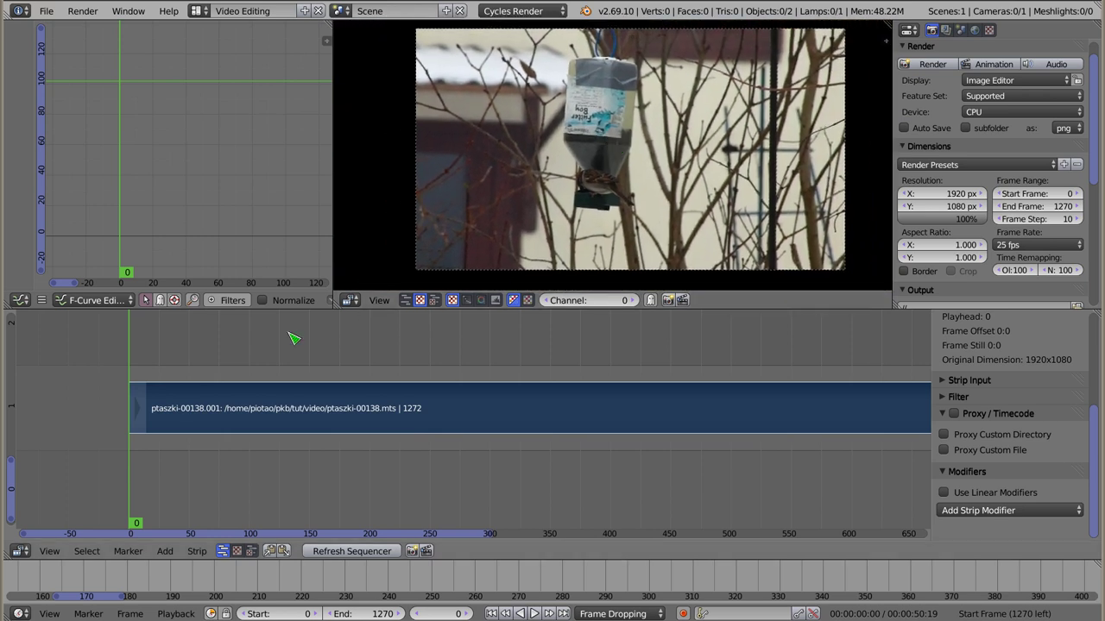
pyautogui.hotkey('alt', 'a')
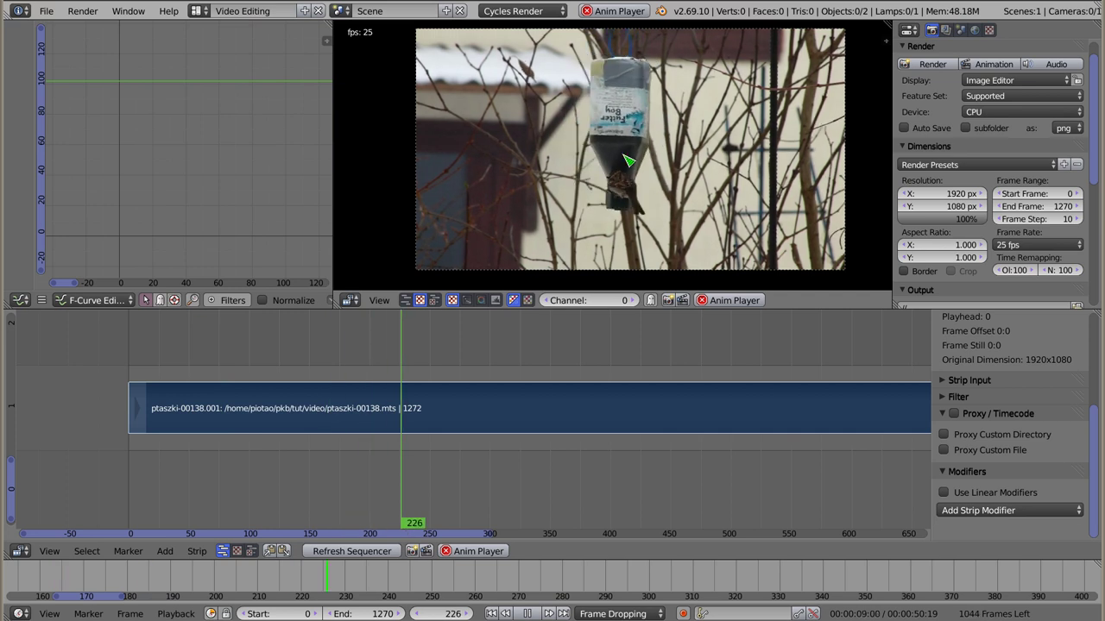
pyautogui.press('Escape')
pyautogui.moveTo(141, 380)
pyautogui.mouseDown()
pyautogui.moveTo(321, 396)
pyautogui.moveTo(233, 400)
pyautogui.mouseUp()
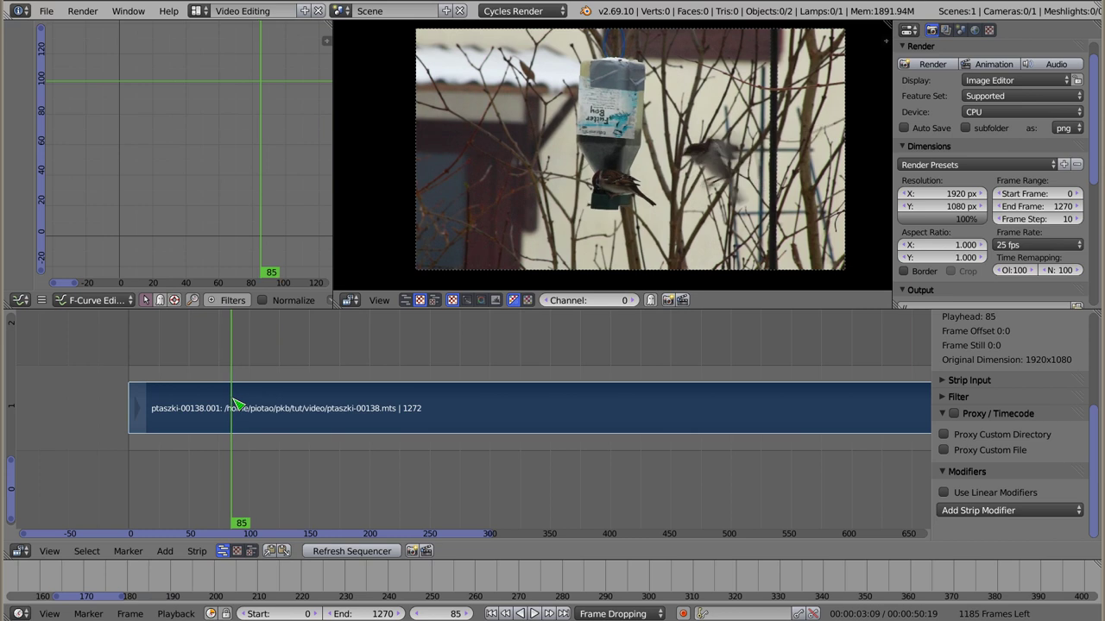
# Add a Speed Control strip with Stretch and speed mode off, Frame number 85
pyautogui.hotkey('shift', 'a')
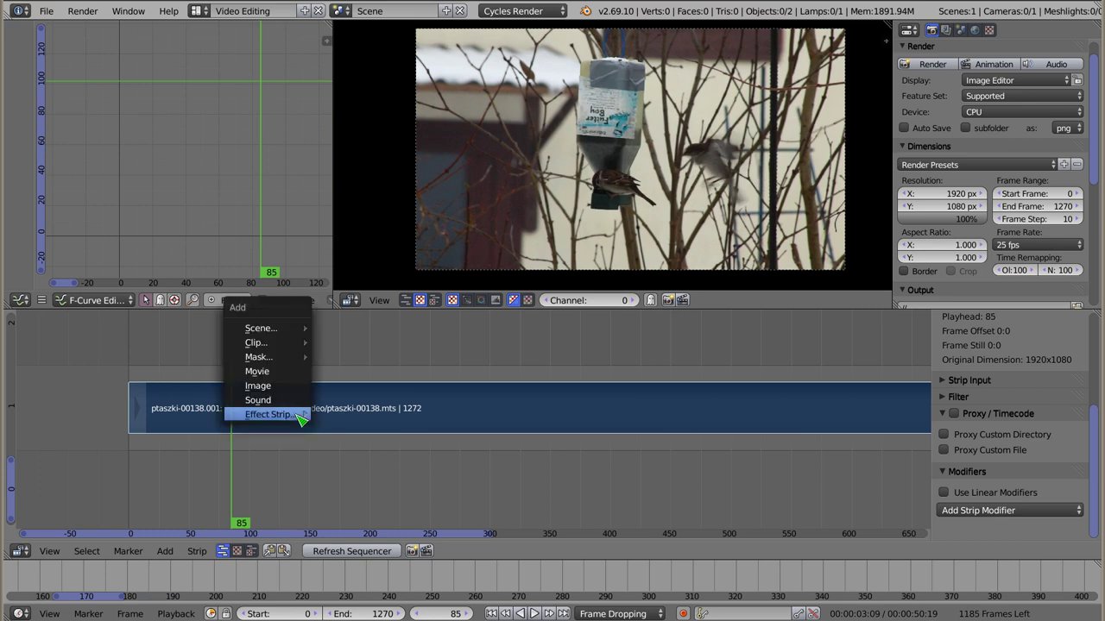
pyautogui.moveTo(302, 415)
pyautogui.click(354, 396)
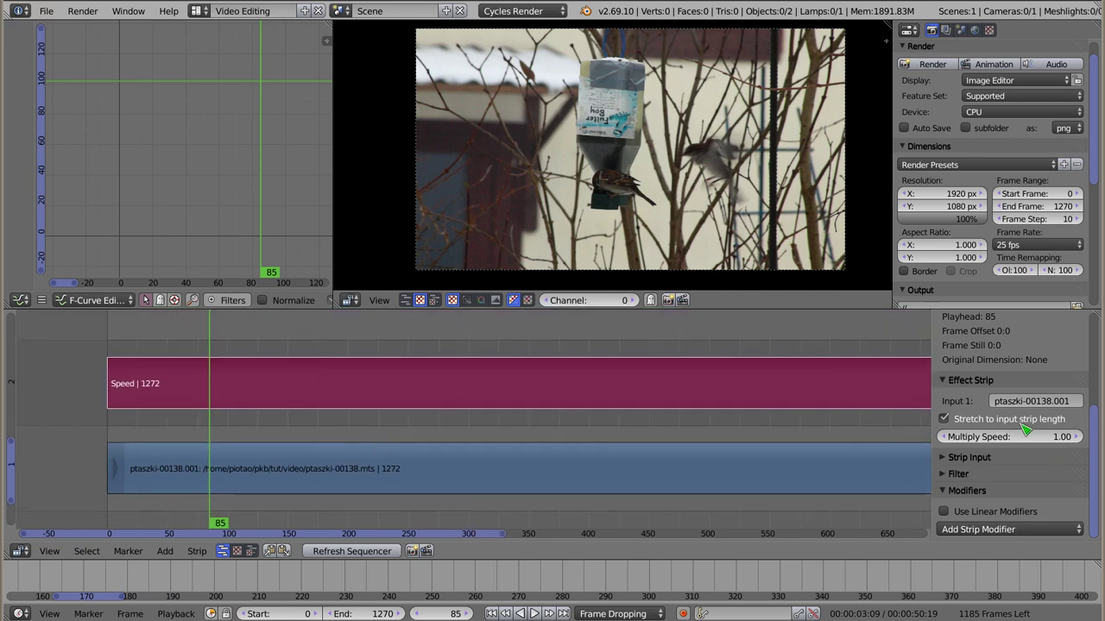
pyautogui.click(945, 420)
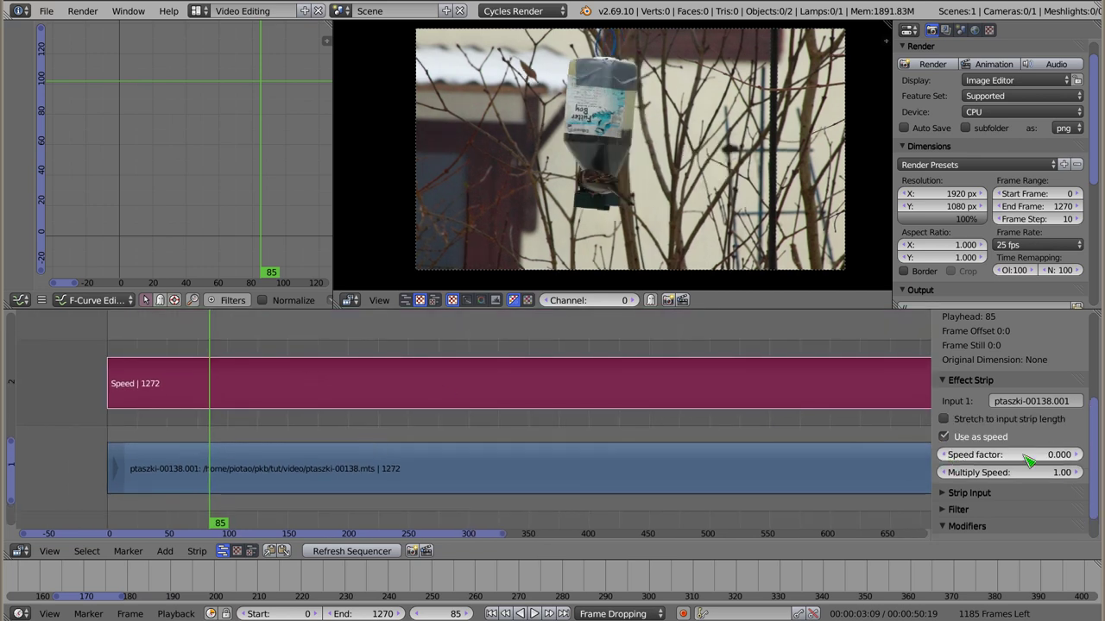
pyautogui.click(975, 438)
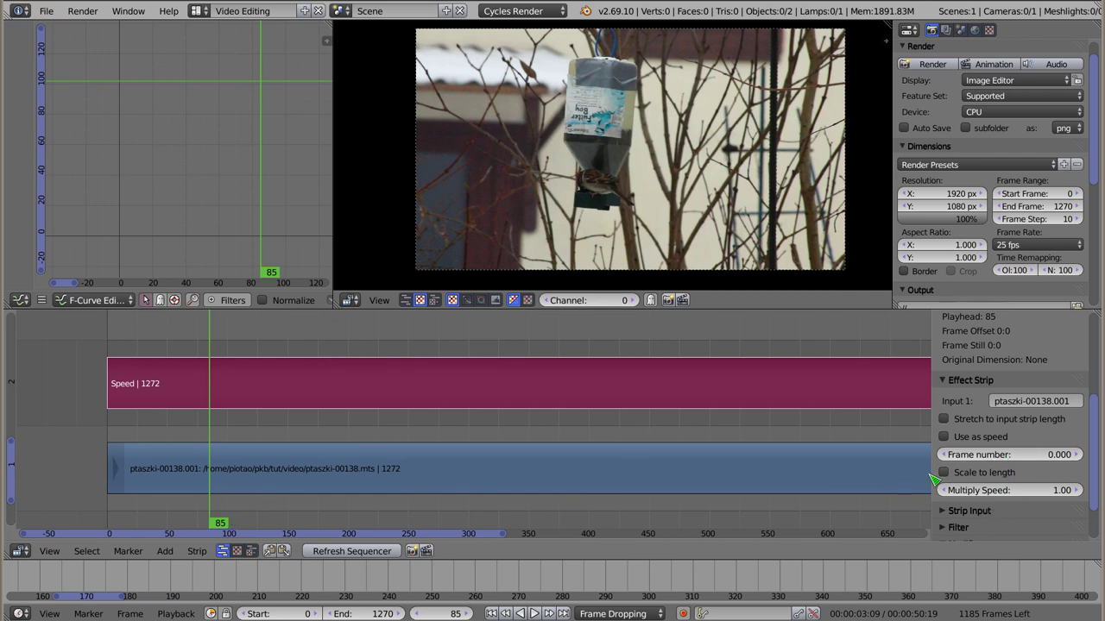
pyautogui.click(1017, 455)
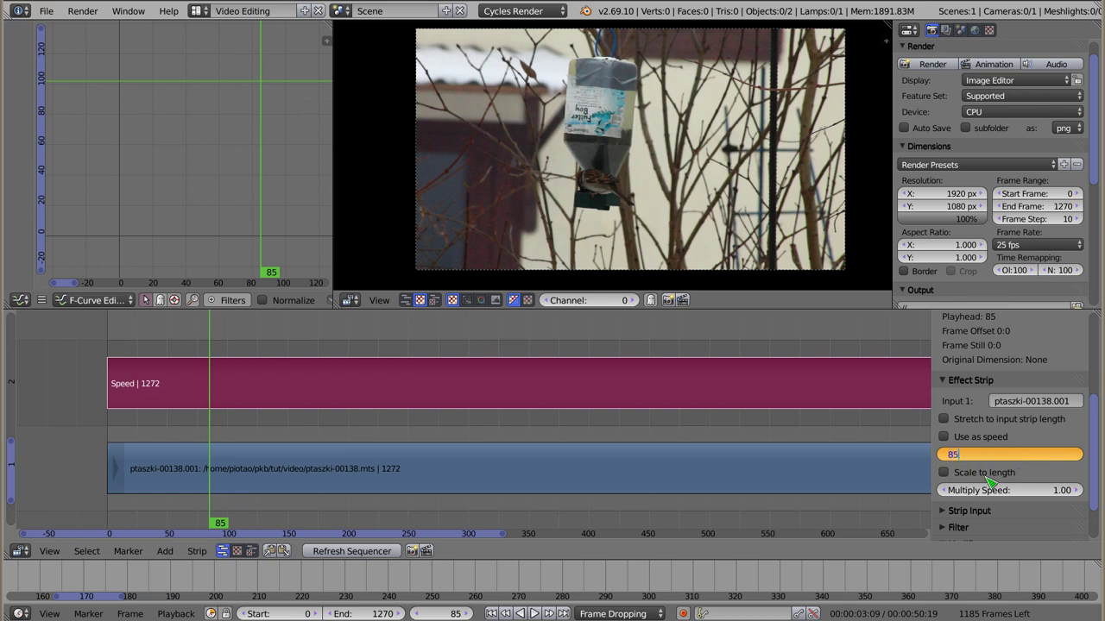
pyautogui.press('Return')
# Keyframe Frame number 85 at frame 85 and 0 at frame 0, with linear interpolation
pyautogui.press('i')
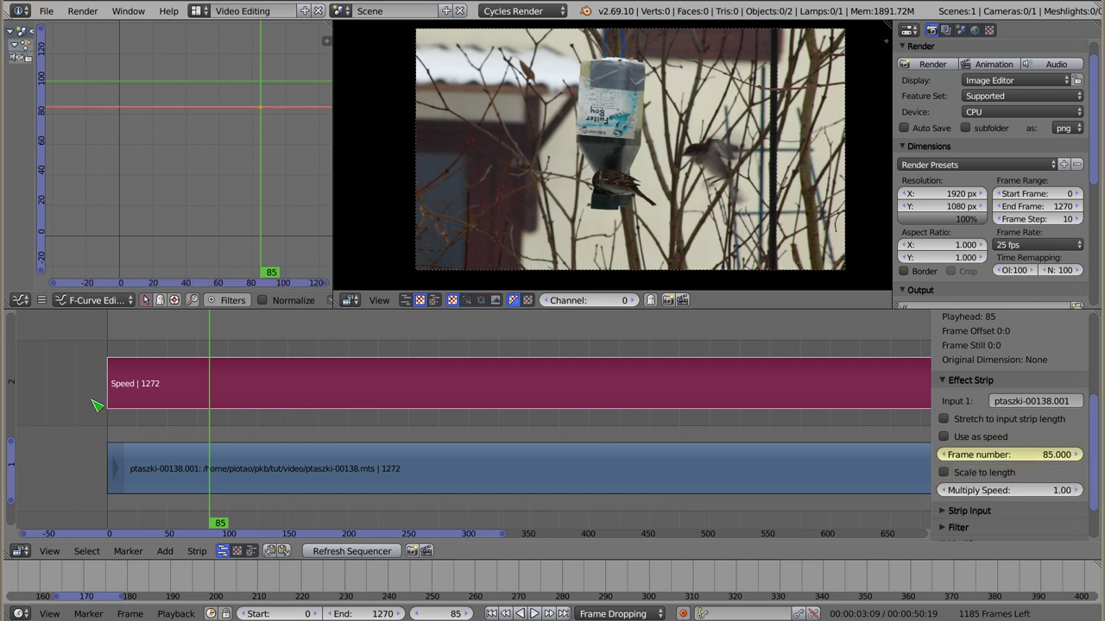
pyautogui.hotkey('shift', 'Left')
pyautogui.click(1005, 458)
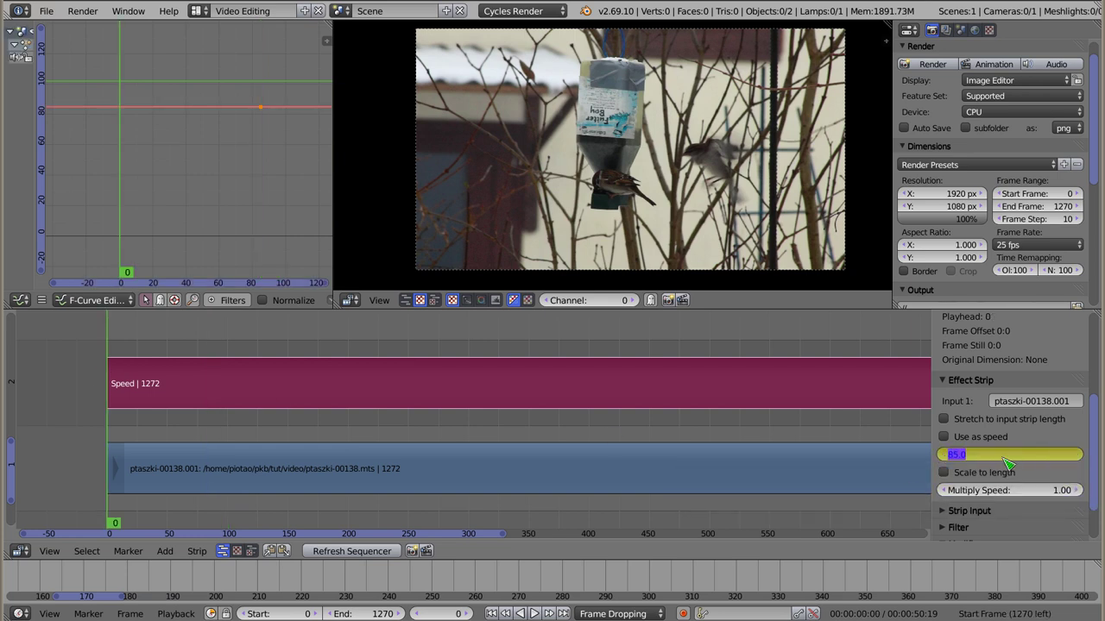
pyautogui.press('Return')
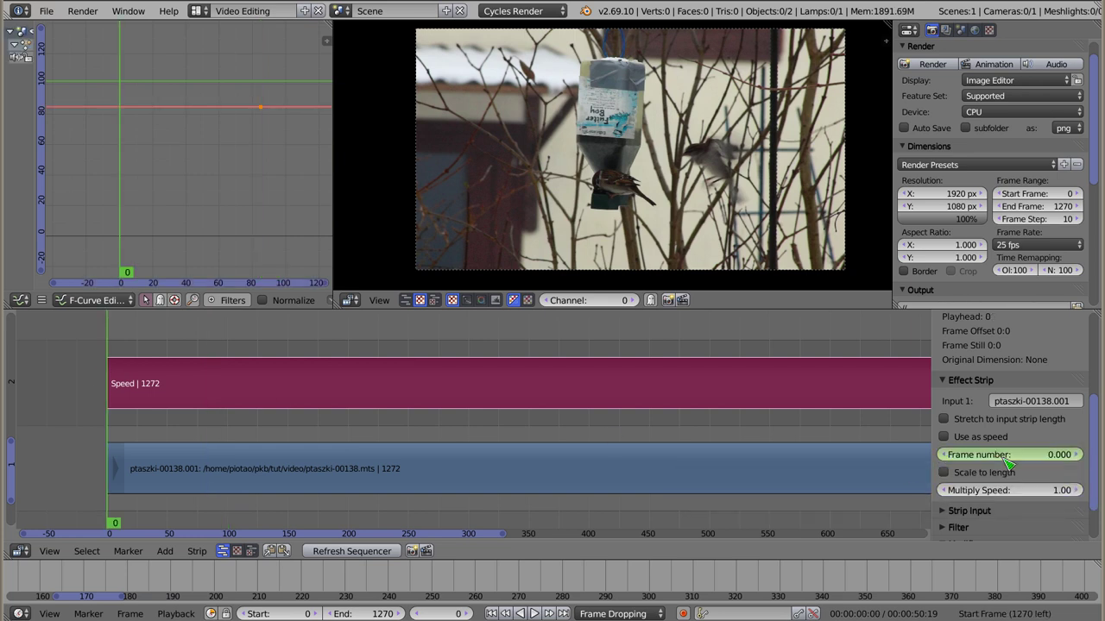
pyautogui.press('i')
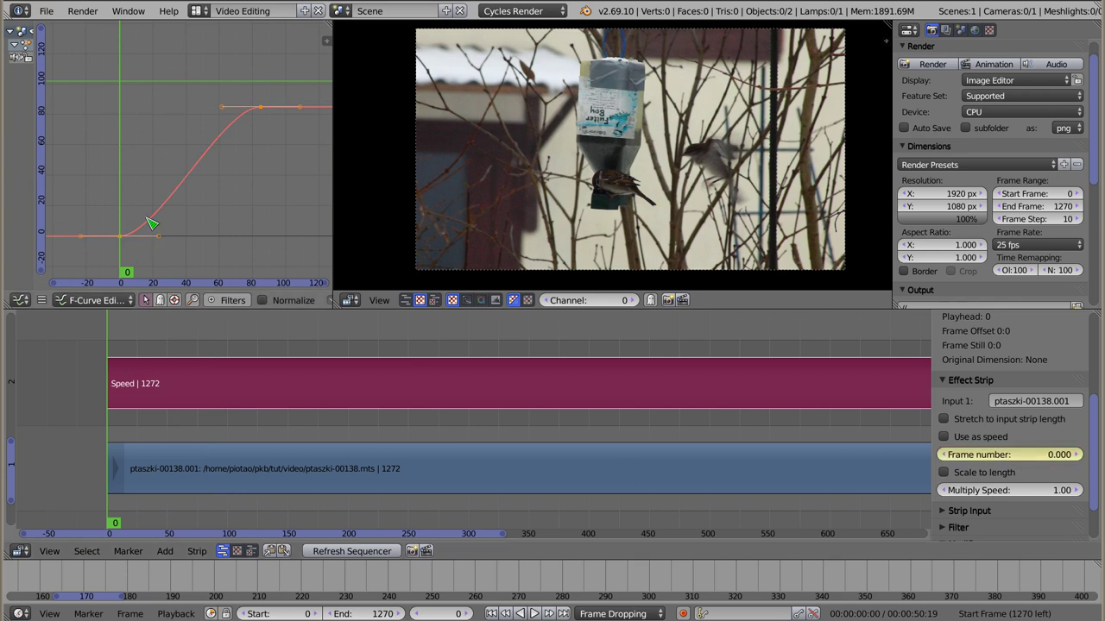
pyautogui.press('t')
pyautogui.click(265, 174)
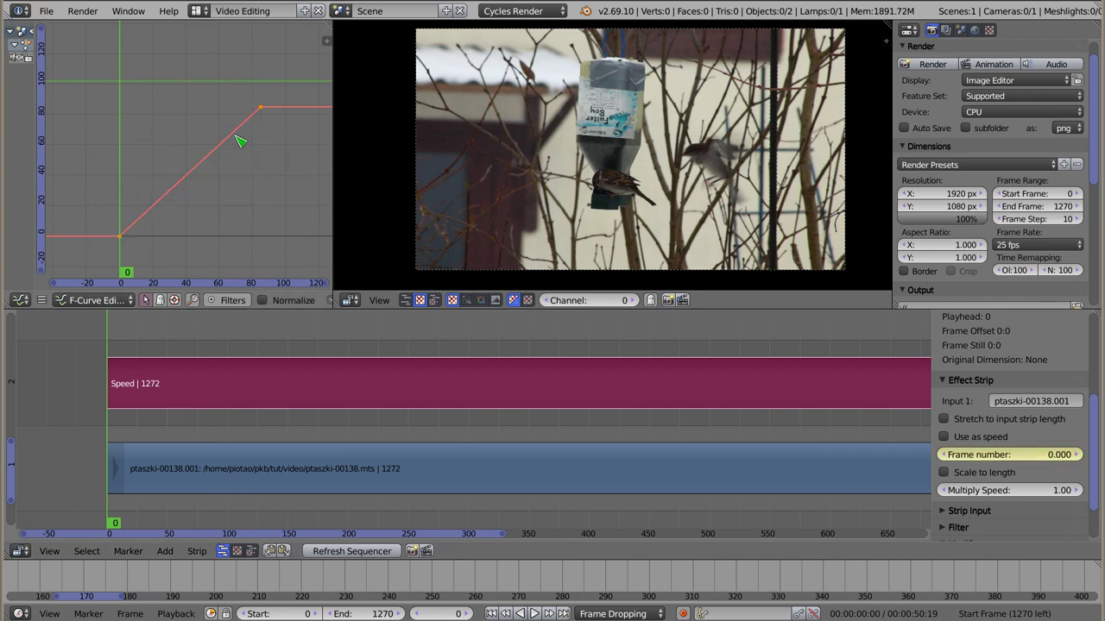
# Play the retimed bird clip three times, then jump to frame 83
pyautogui.hotkey('alt', 'a')
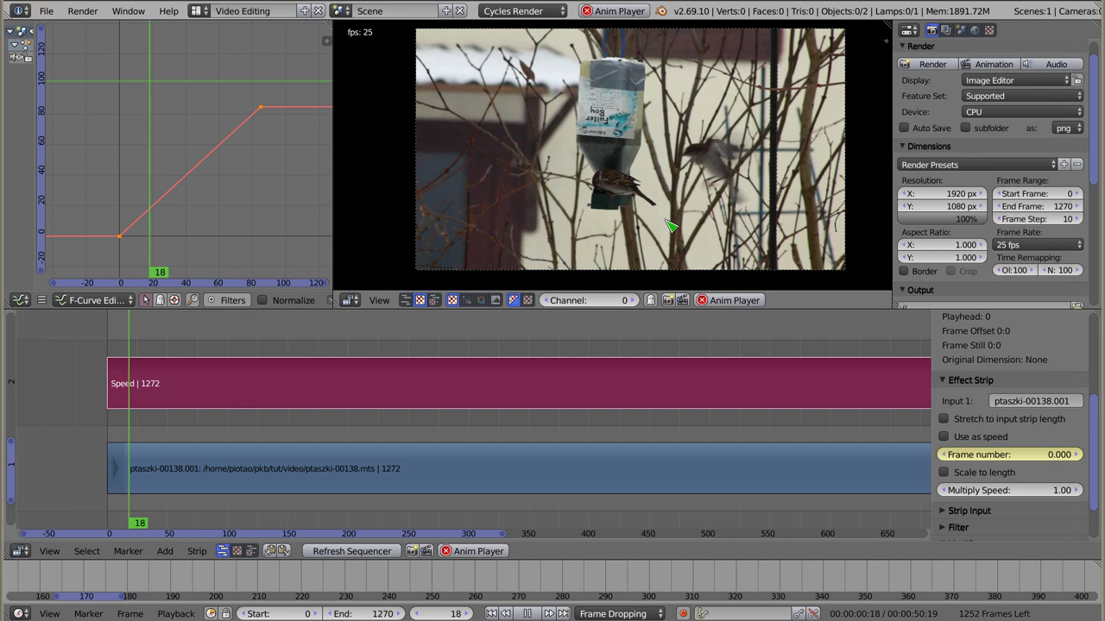
pyautogui.press('Escape')
pyautogui.hotkey('alt', 'a')
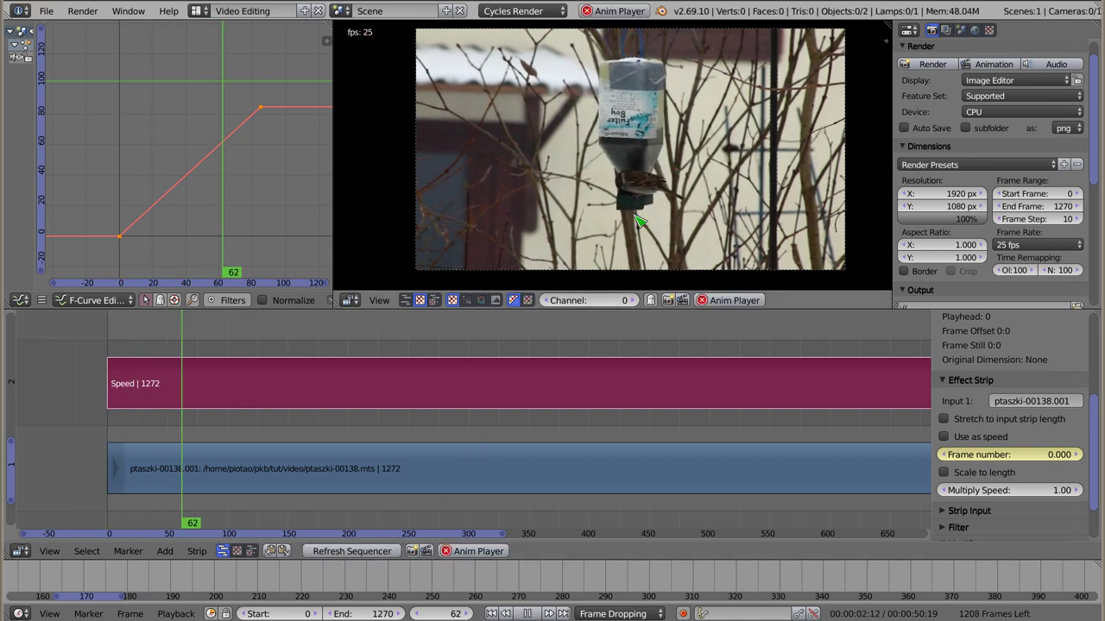
pyautogui.press('Escape')
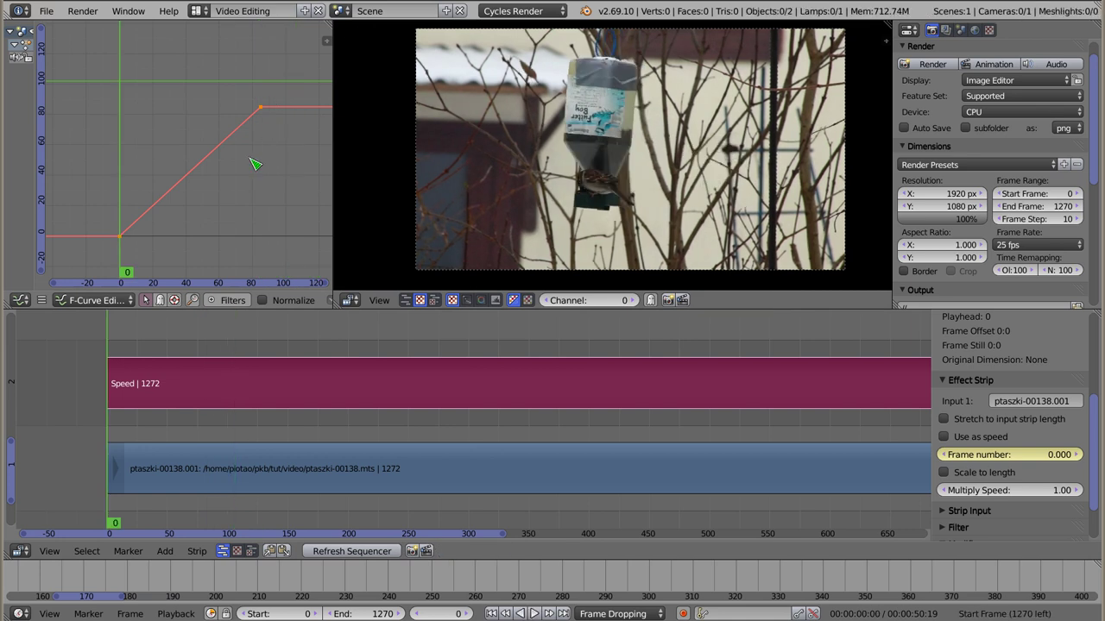
pyautogui.hotkey('alt', 'a')
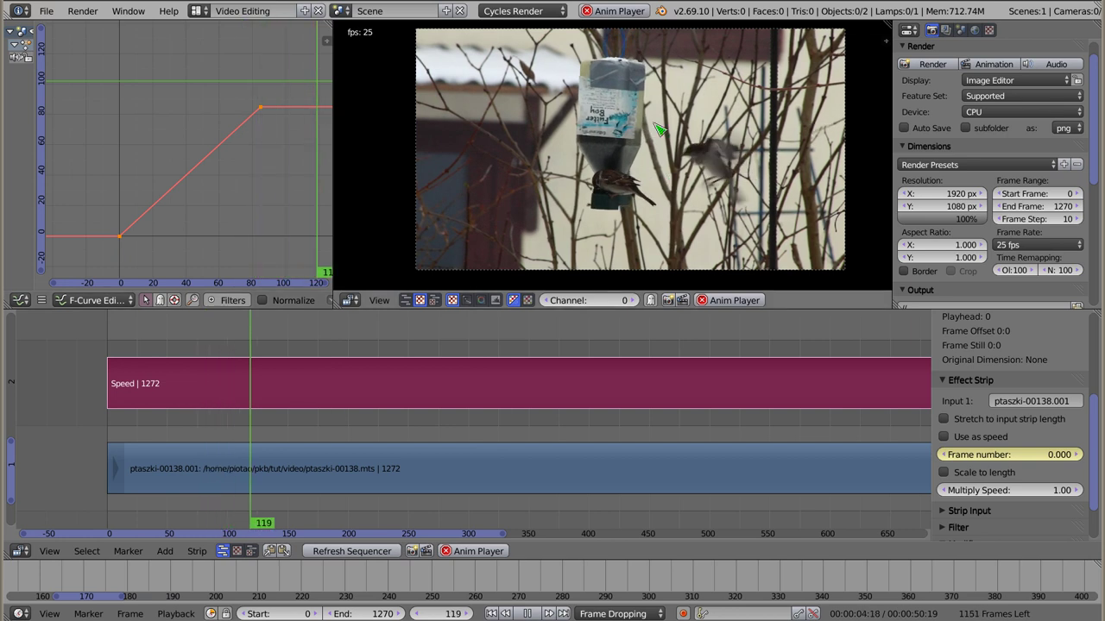
pyautogui.press('Escape')
pyautogui.click(261, 118)
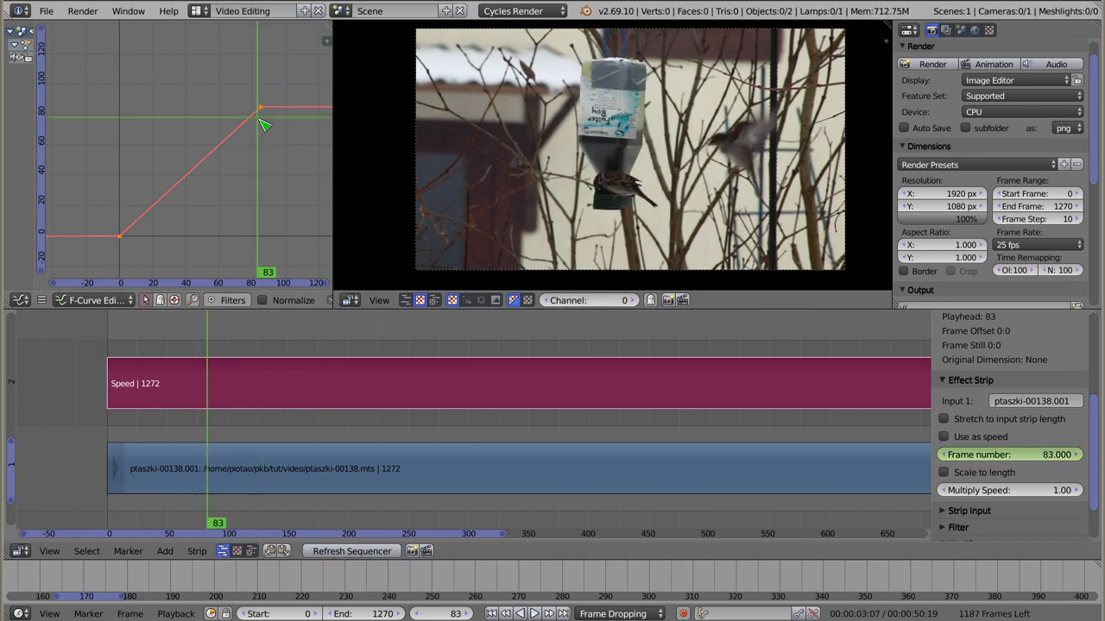
# Scrub the bird clip, mute the Speed strip with H, and scrub to compare footage
pyautogui.moveTo(562, 435); pyautogui.dragTo(442, 420)
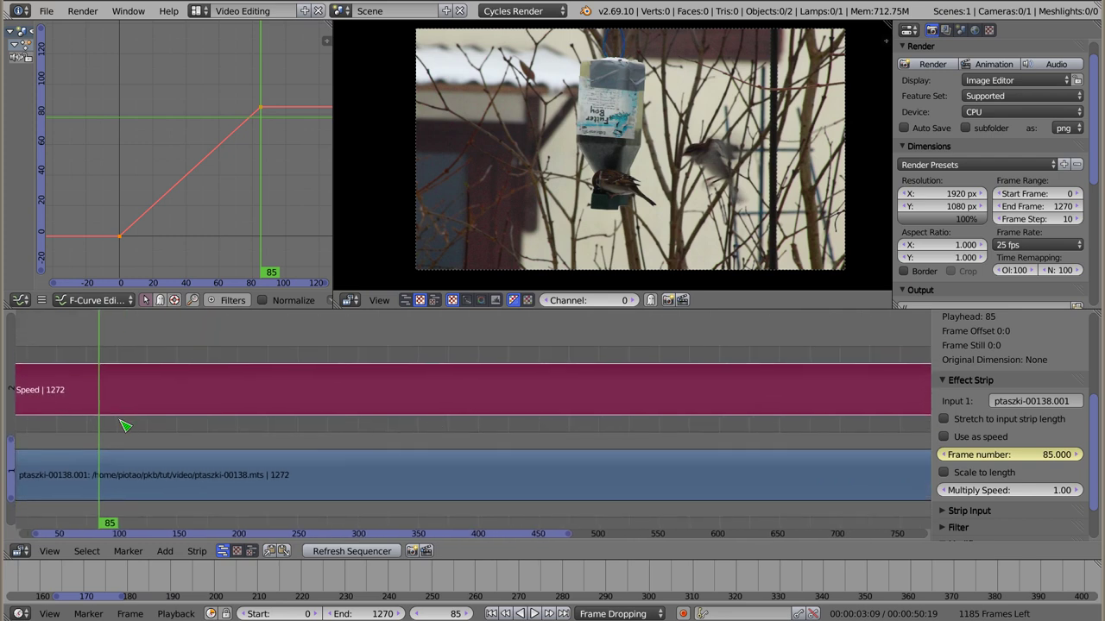
pyautogui.moveTo(103, 430)
pyautogui.mouseDown()
pyautogui.moveTo(406, 444)
pyautogui.moveTo(118, 444)
pyautogui.mouseUp()
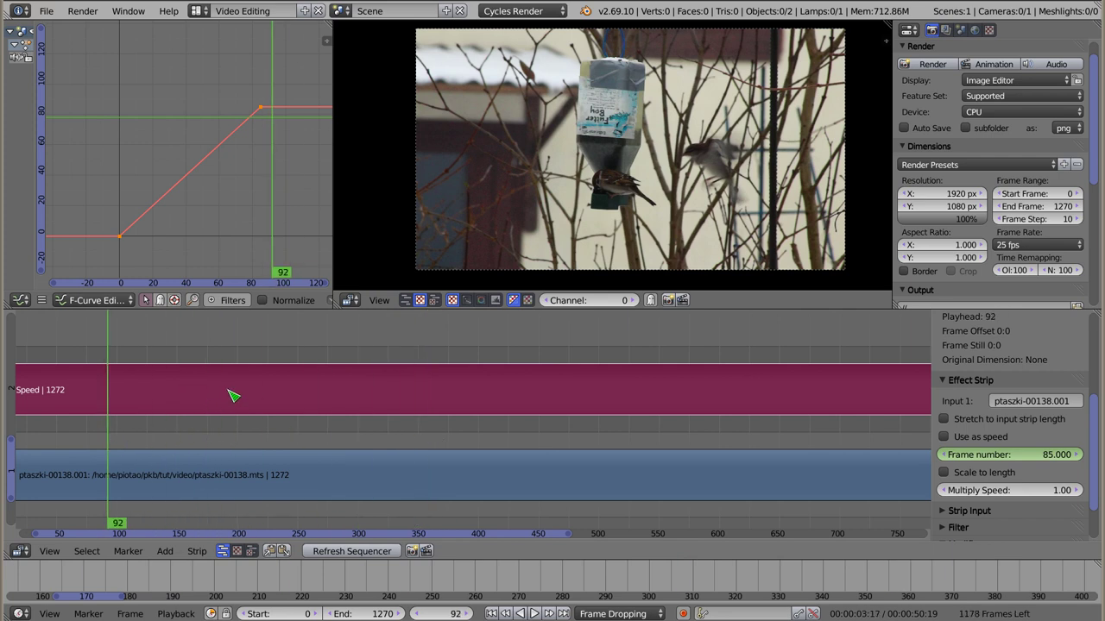
pyautogui.moveTo(210, 446); pyautogui.dragTo(248, 428)
pyautogui.moveTo(164, 424)
pyautogui.mouseDown()
pyautogui.moveTo(143, 424)
pyautogui.moveTo(286, 426)
pyautogui.moveTo(96, 429)
pyautogui.moveTo(276, 424)
pyautogui.mouseUp()
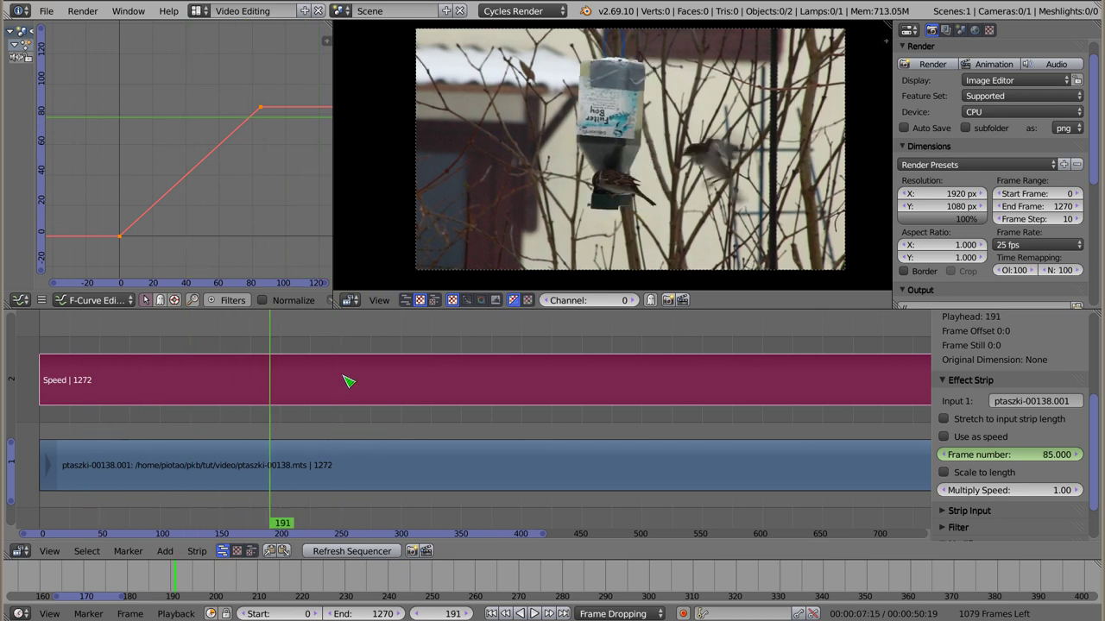
pyautogui.press('h')
pyautogui.moveTo(270, 424)
pyautogui.mouseDown()
pyautogui.moveTo(137, 430)
pyautogui.moveTo(225, 441)
pyautogui.mouseUp()
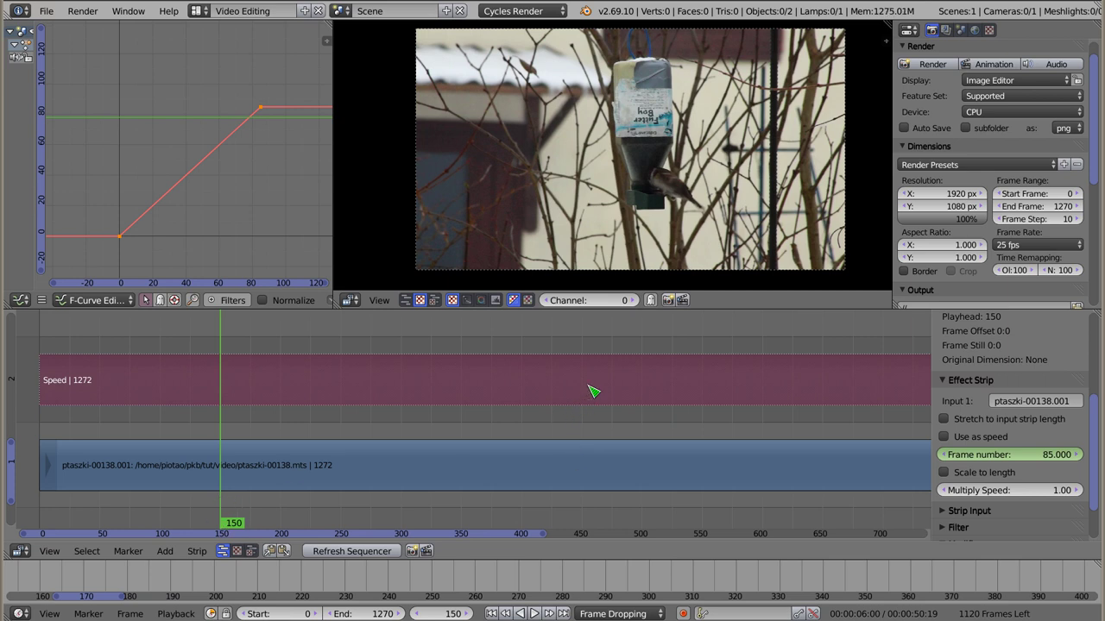
# Unmute the Speed strip and keyframe Frame number 150 at frame 450
pyautogui.hotkey('alt', 'h')
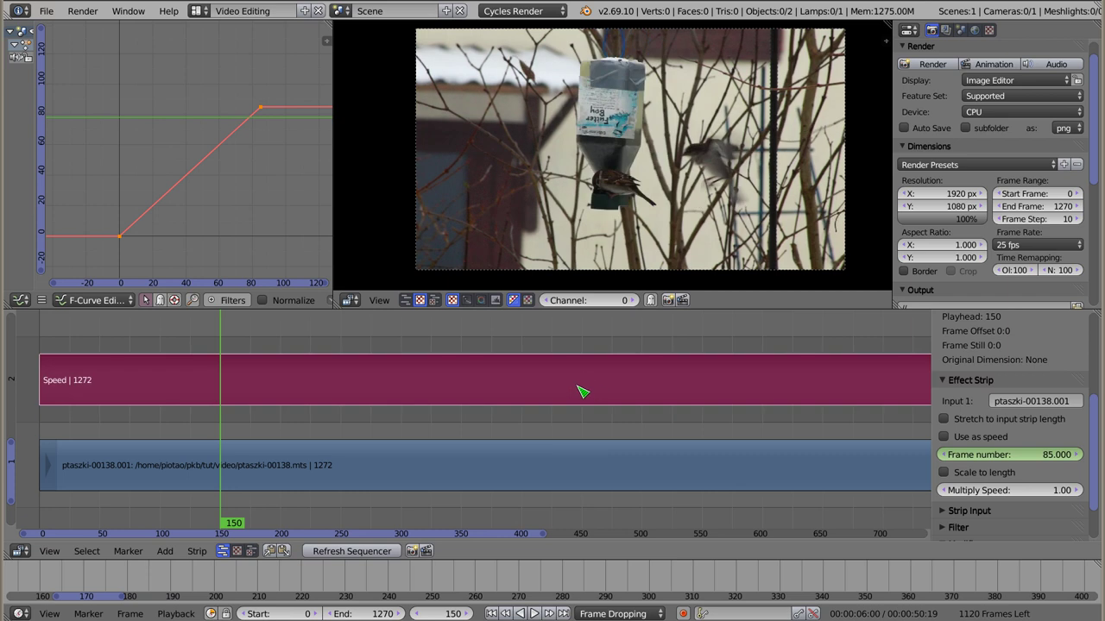
pyautogui.click(584, 381)
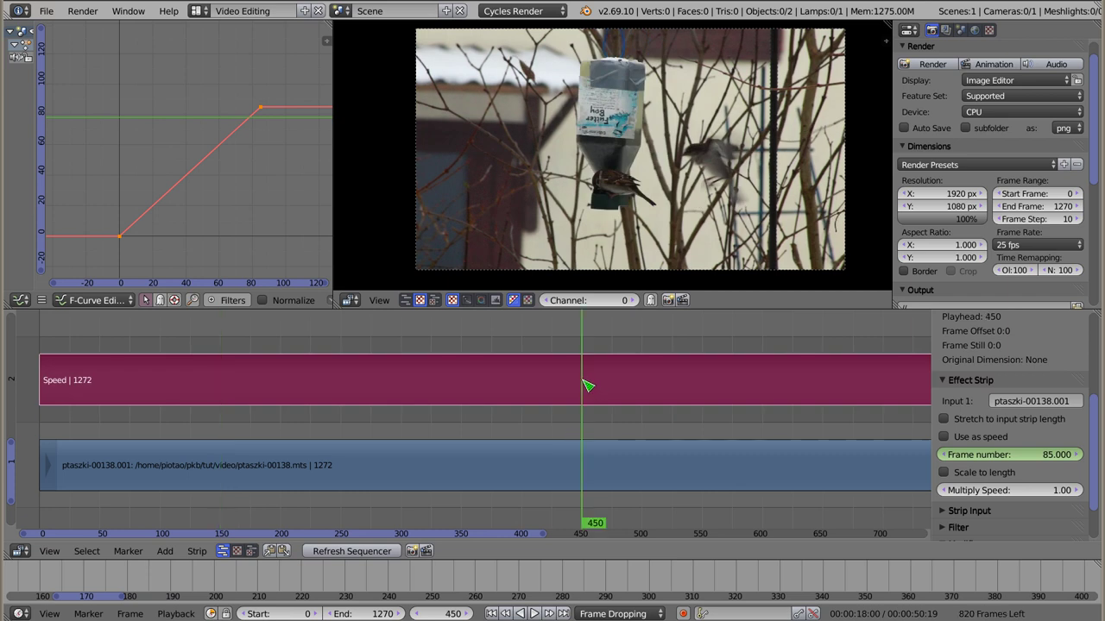
pyautogui.click(1018, 455)
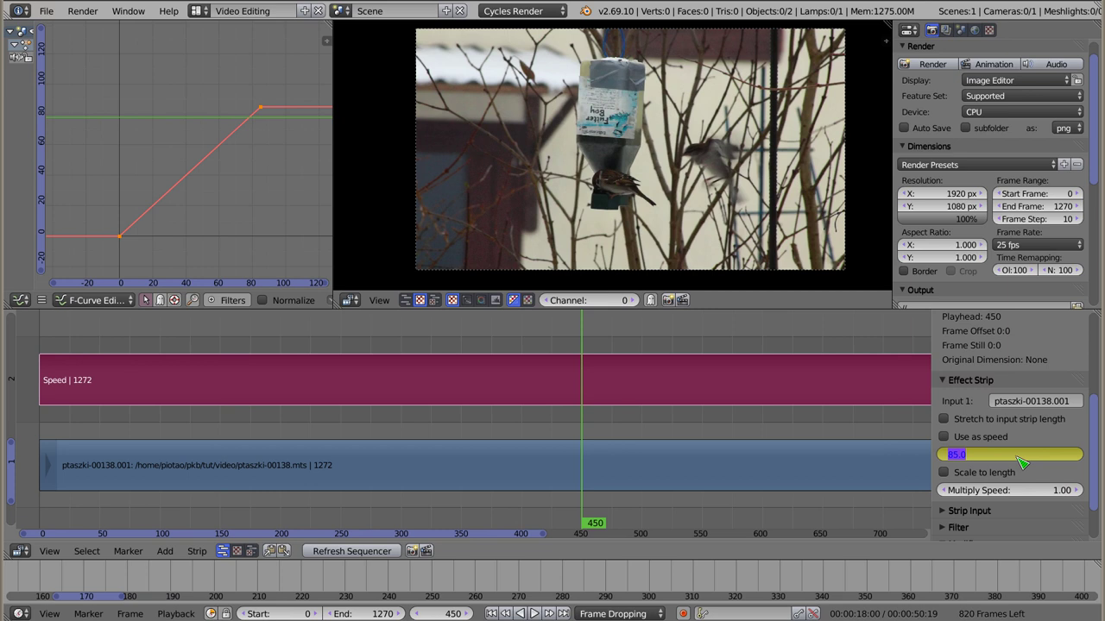
pyautogui.write('150')
pyautogui.press('Return')
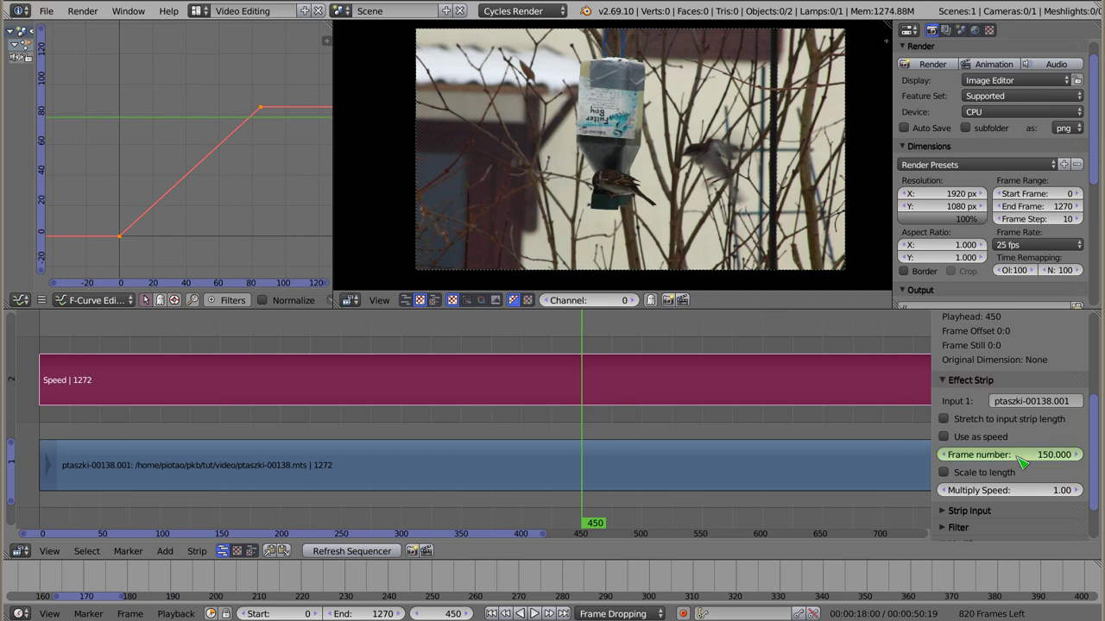
pyautogui.press('i')
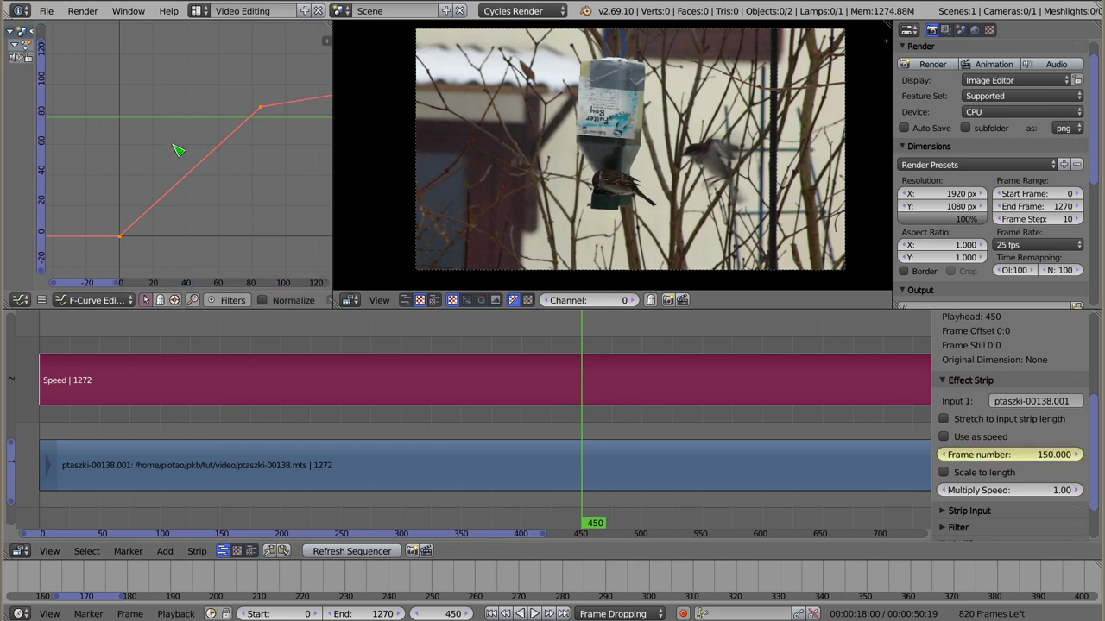
# Refresh the sequencer and play the retimed clip, replaying the slowed section twice
pyautogui.scroll(-2, 252, 162)
pyautogui.scroll(-2, 239, 178)
pyautogui.scroll(-2, 250, 178)
pyautogui.scroll(-2, 257, 178)
pyautogui.click(162, 178)
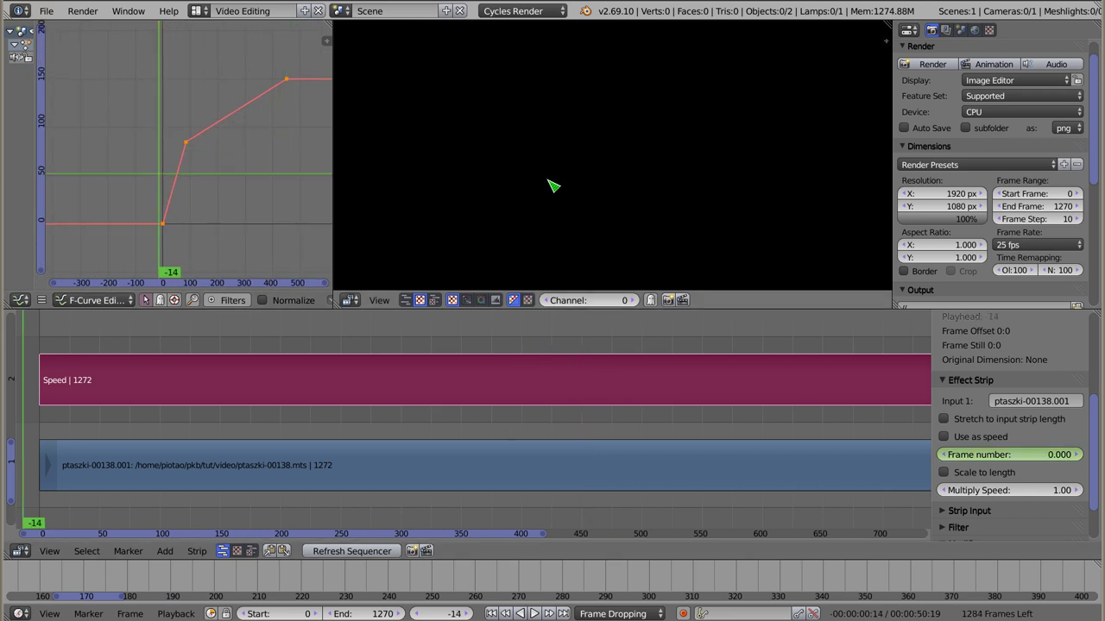
pyautogui.click(358, 552)
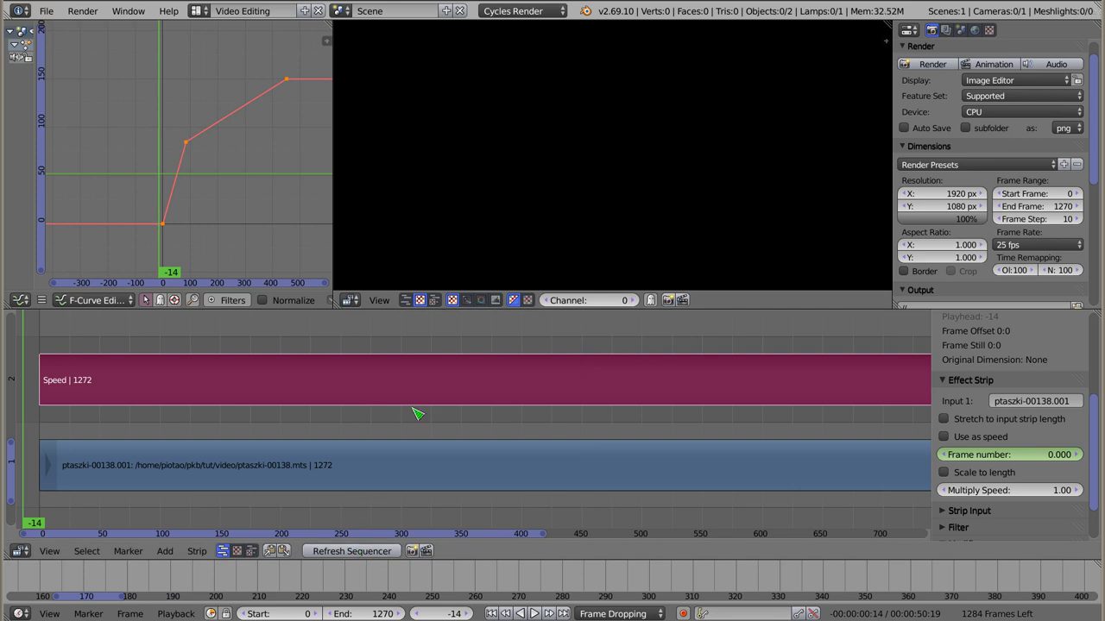
pyautogui.hotkey('alt', 'a')
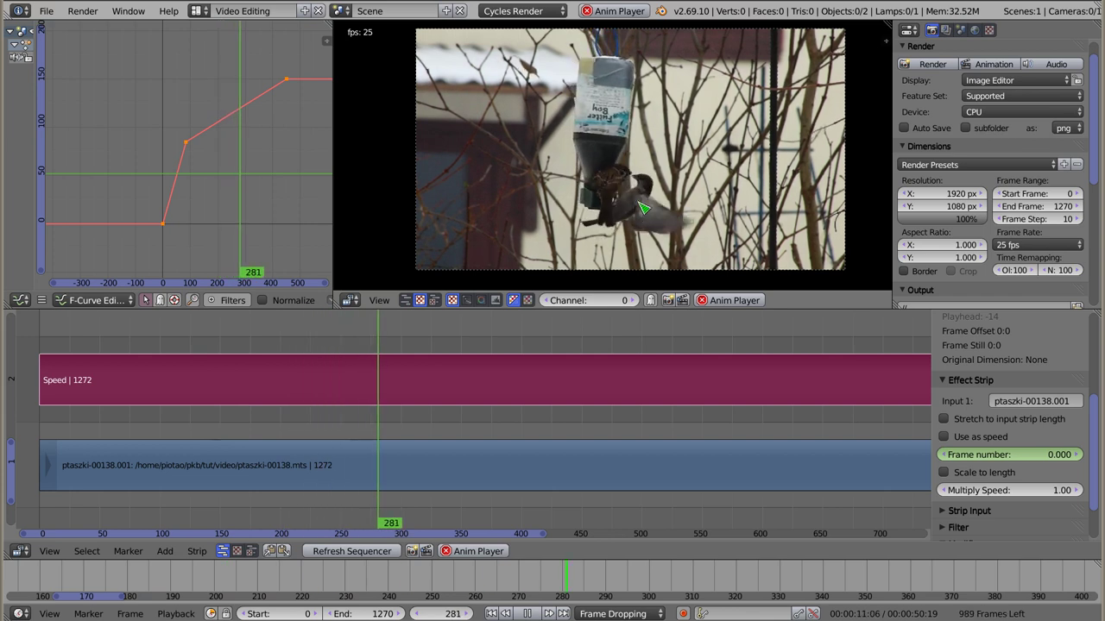
pyautogui.scroll(3, 643, 192)
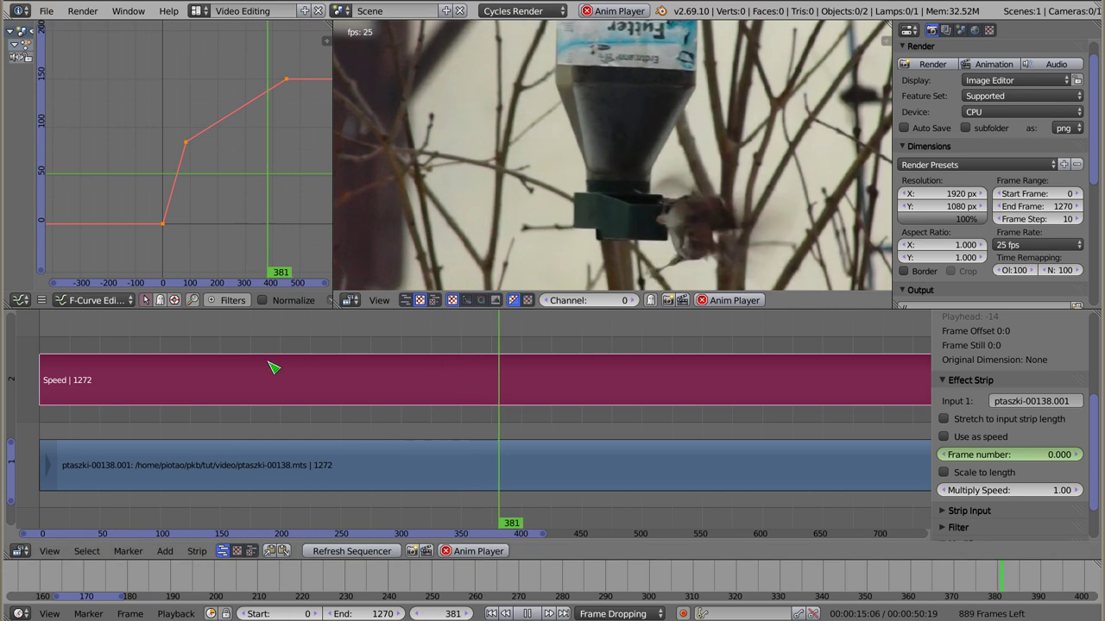
pyautogui.click(214, 362)
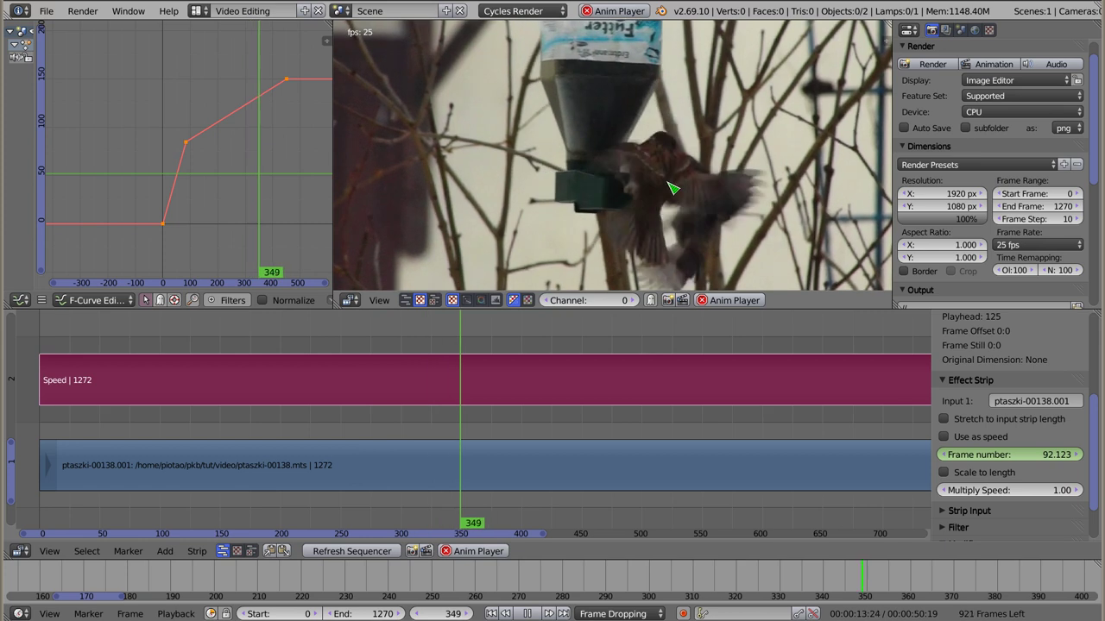
pyautogui.click(247, 381)
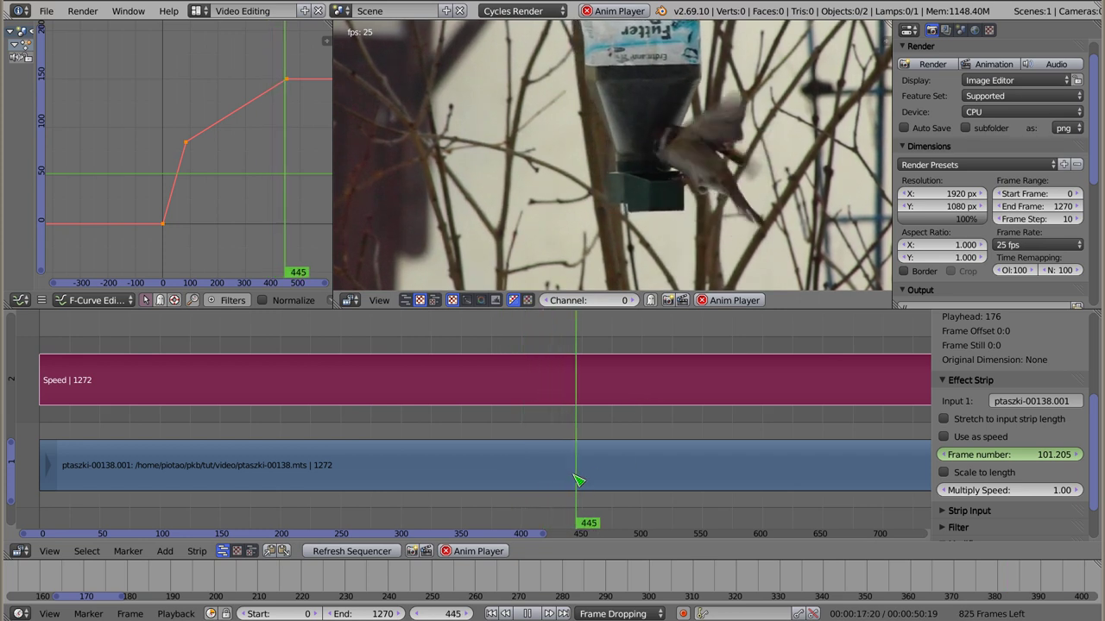
pyautogui.press('Escape')
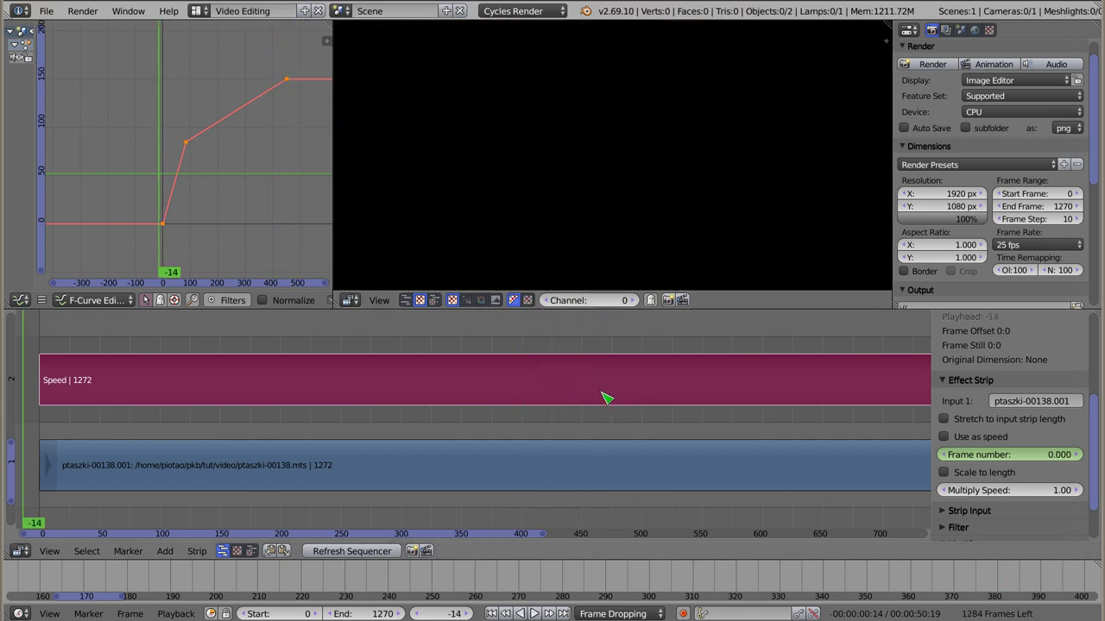
# Scrub the playhead to frame 450 and play the clip onward to frame 1000
pyautogui.scroll(-5, 607, 398)
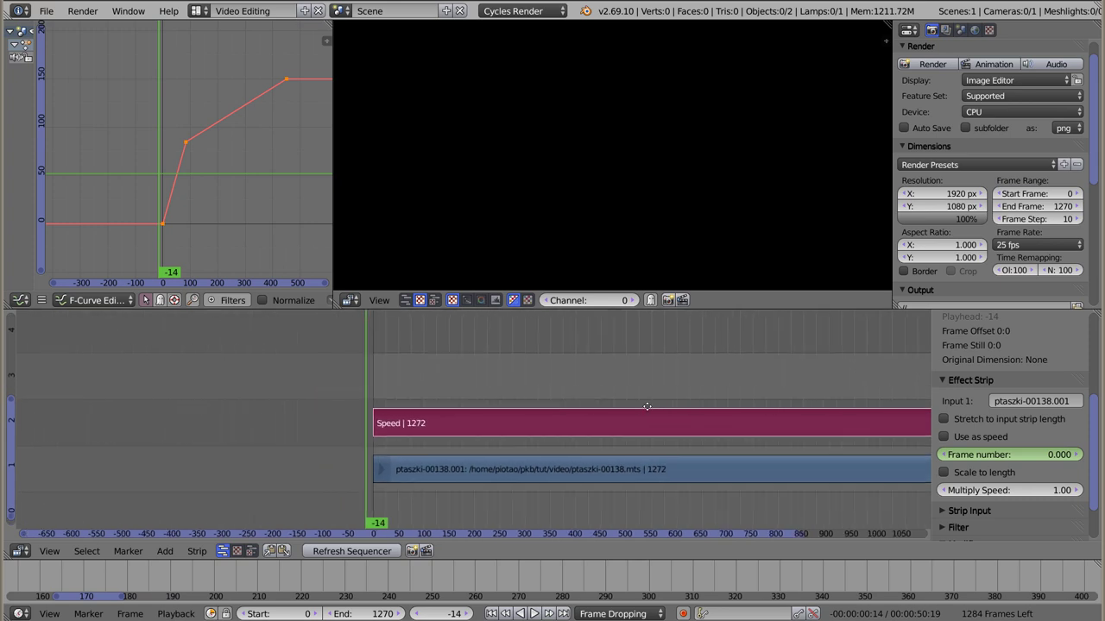
pyautogui.moveTo(710, 443); pyautogui.dragTo(457, 384)
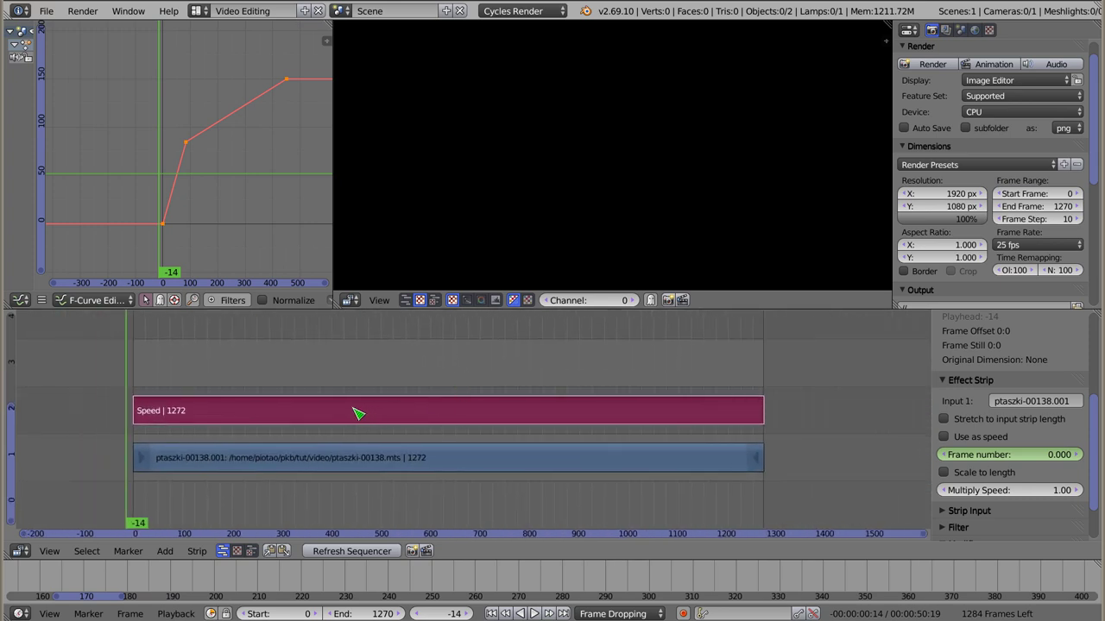
pyautogui.moveTo(294, 407); pyautogui.dragTo(363, 402)
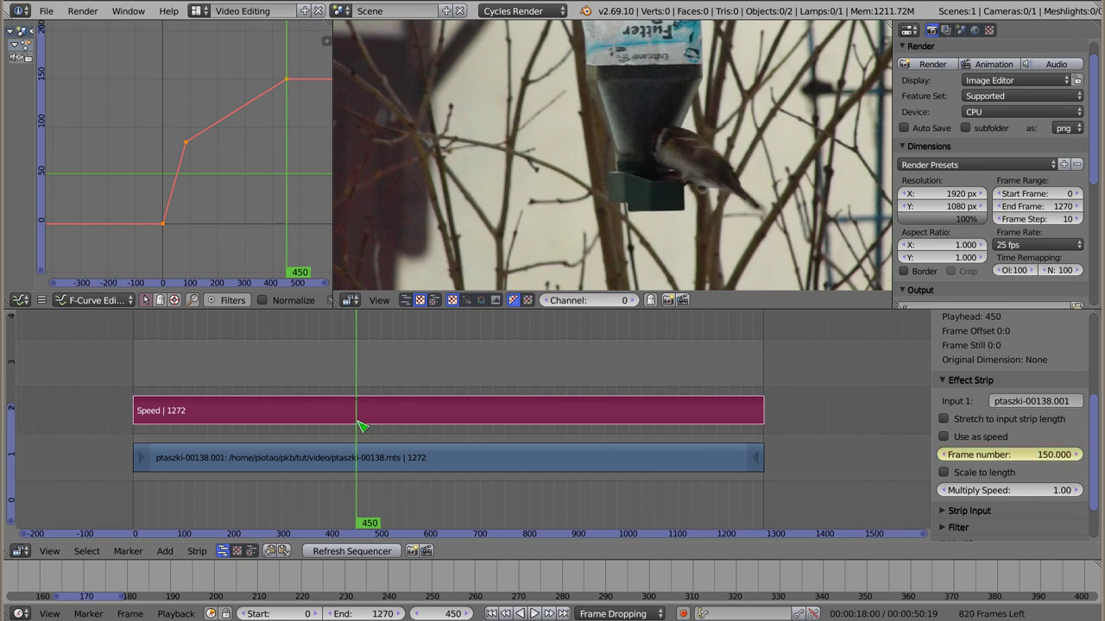
pyautogui.scroll(-1, 703, 164)
pyautogui.scroll(-1, 656, 167)
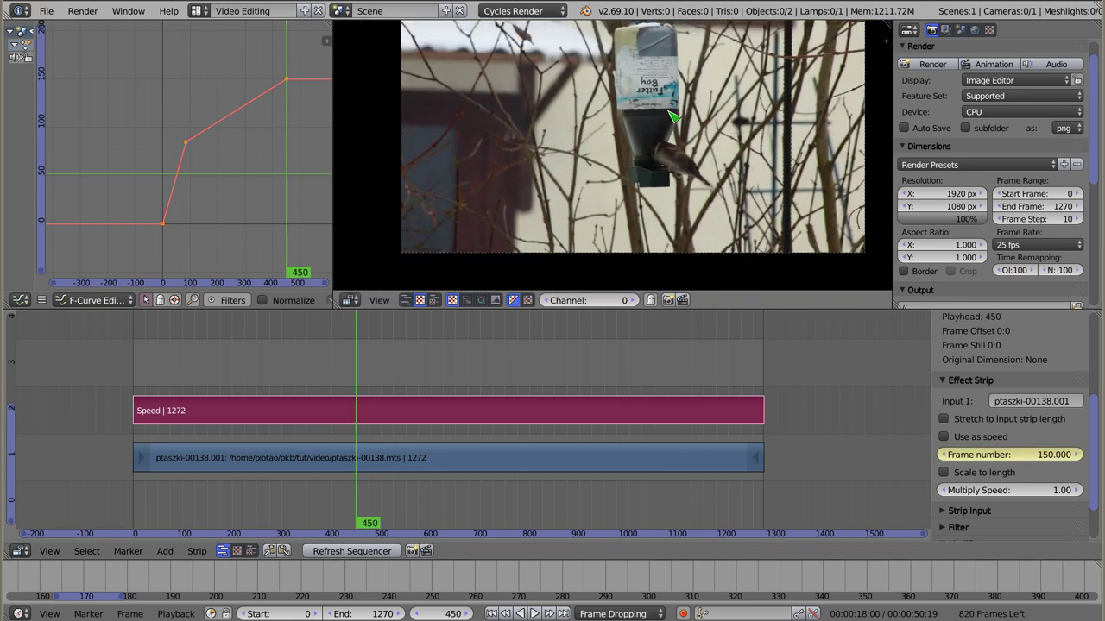
pyautogui.scroll(-2, 649, 154)
pyautogui.scroll(-2, 647, 145)
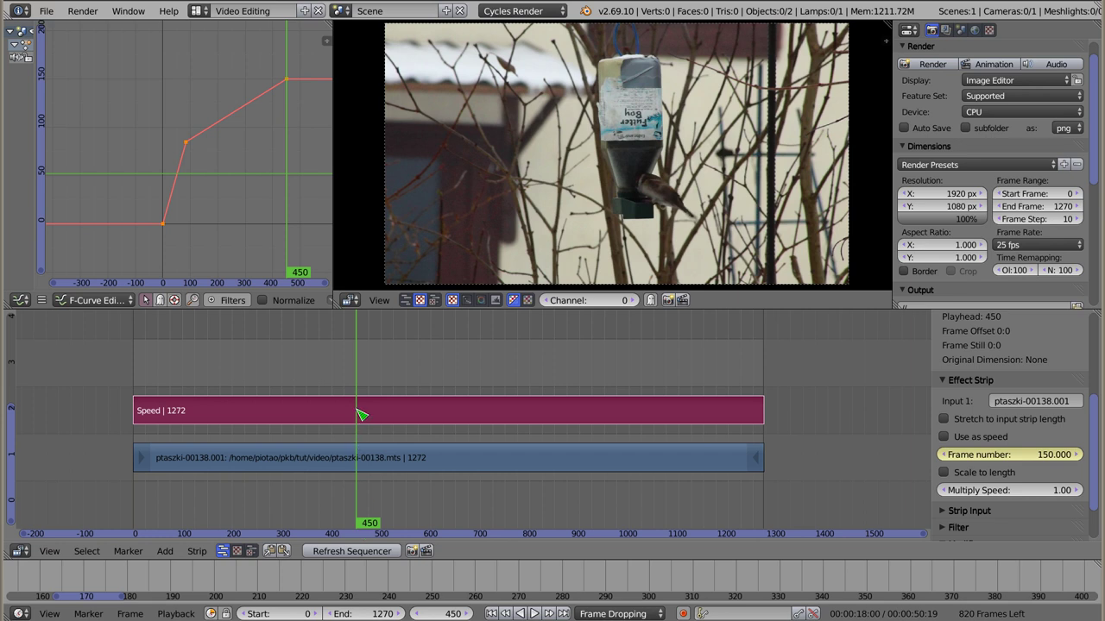
pyautogui.hotkey('alt', 'a')
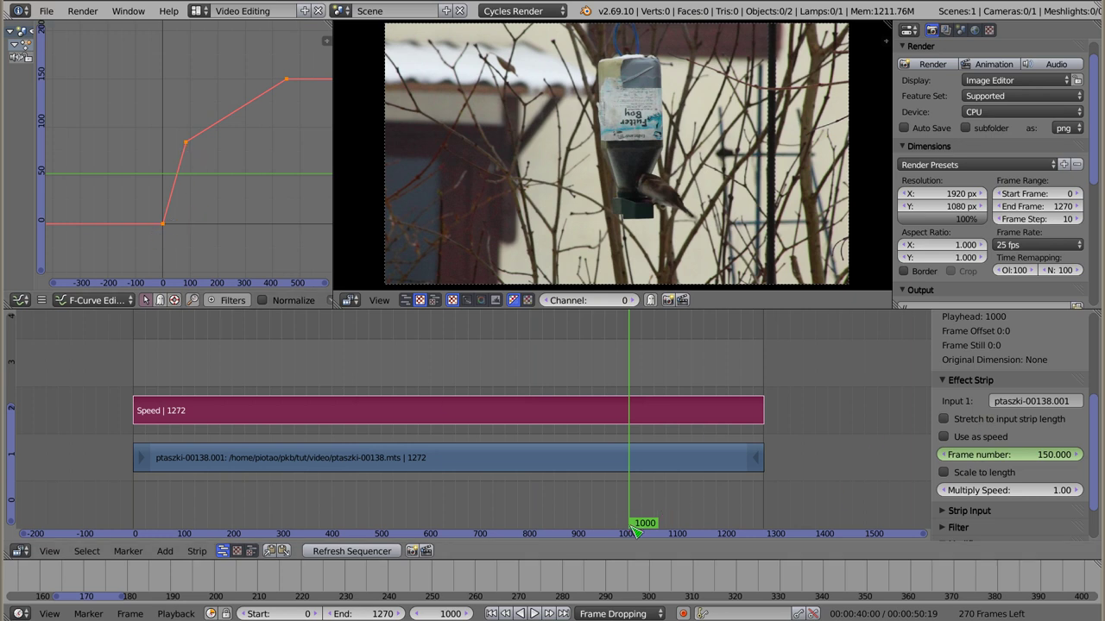
# Keyframe Frame number 1150 at frame 1000, fit the curve view, return to frame 0
pyautogui.click(1008, 460)
pyautogui.write('150+1000')
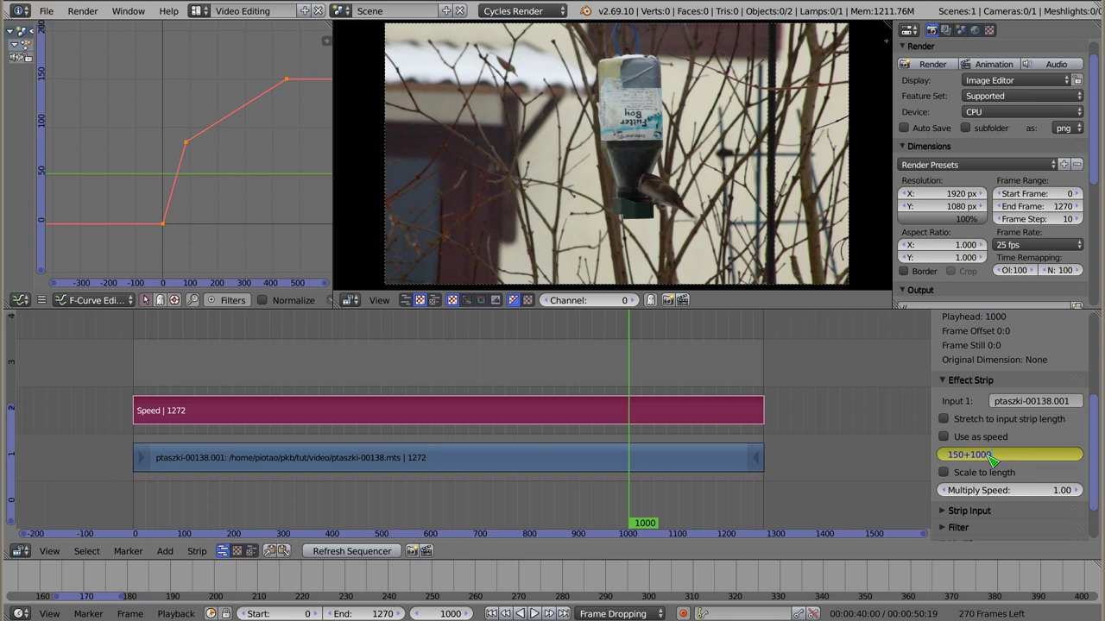
pyautogui.press('Return')
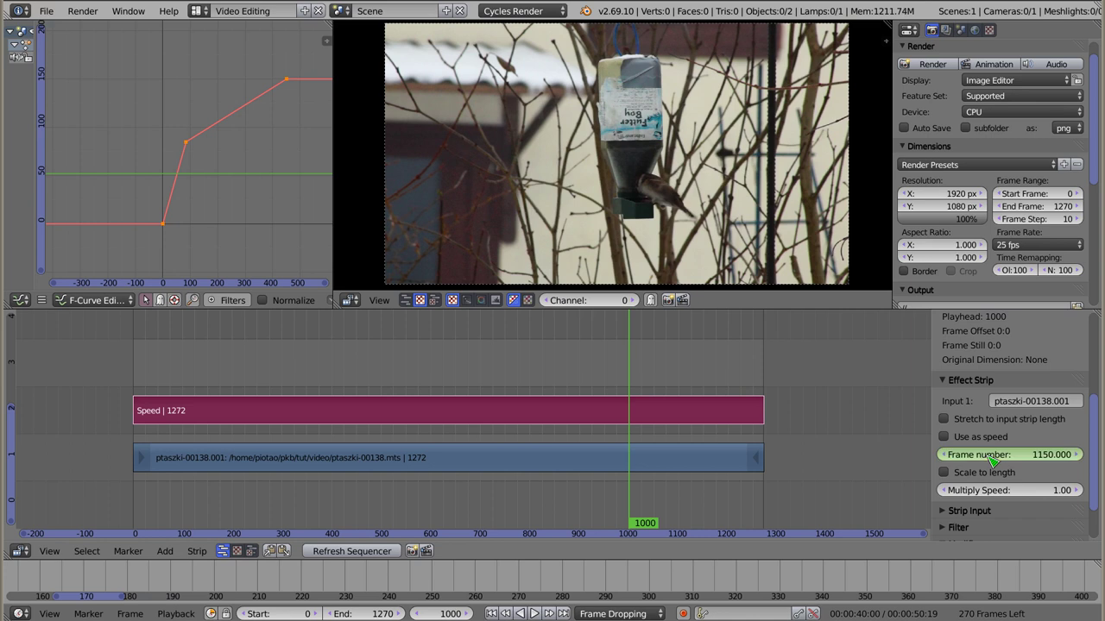
pyautogui.press('i')
pyautogui.scroll(-4, 234, 161)
pyautogui.moveTo(234, 160)
pyautogui.mouseDown()
pyautogui.moveTo(224, 132)
pyautogui.moveTo(202, 162)
pyautogui.moveTo(206, 153)
pyautogui.mouseUp()
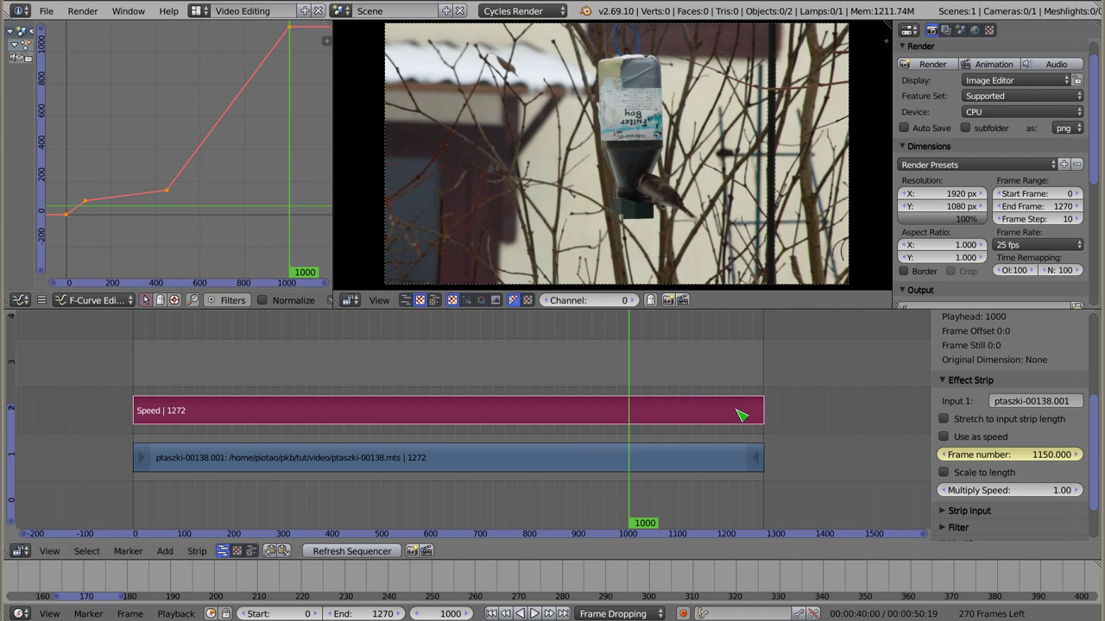
pyautogui.hotkey('shift', 'Left')
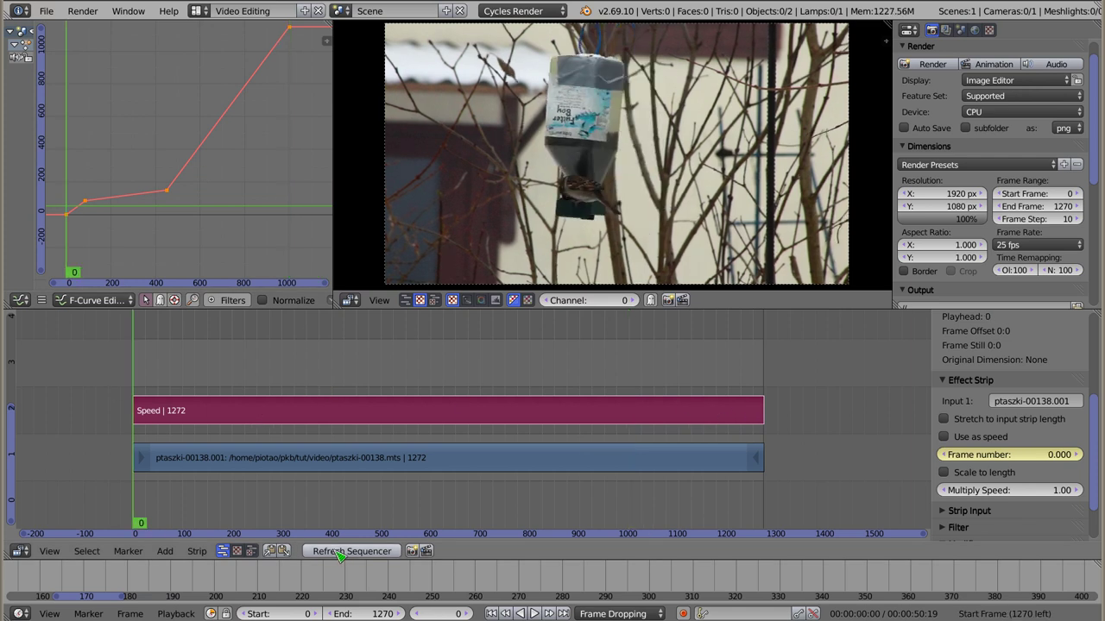
pyautogui.hotkey('alt', 'a')
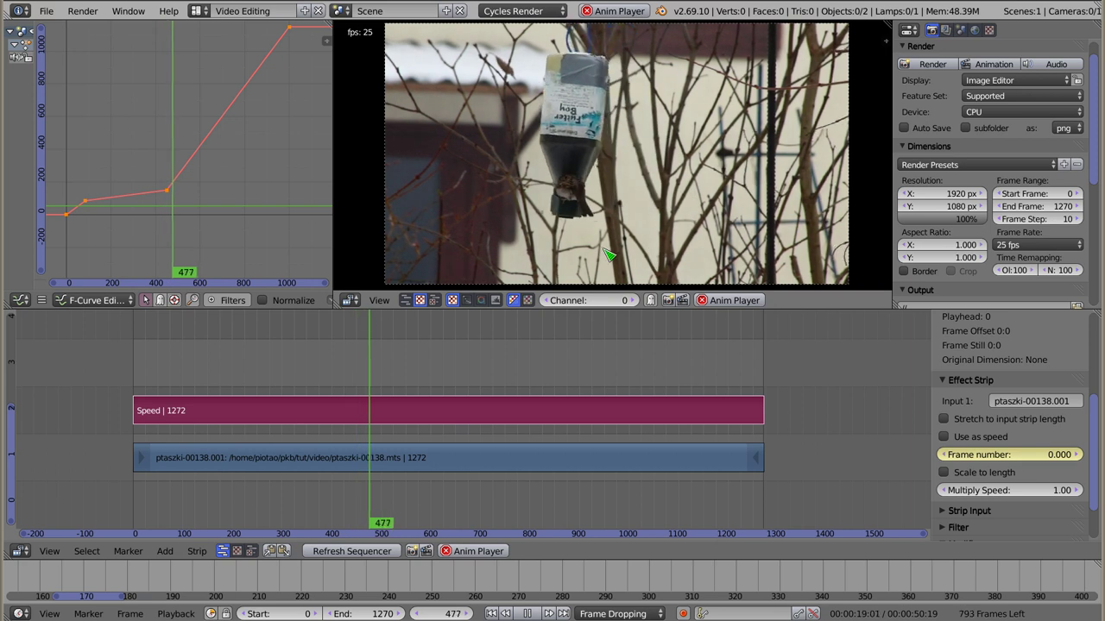
pyautogui.hscroll(3, 259, 112)
pyautogui.scroll(2, 225, 129)
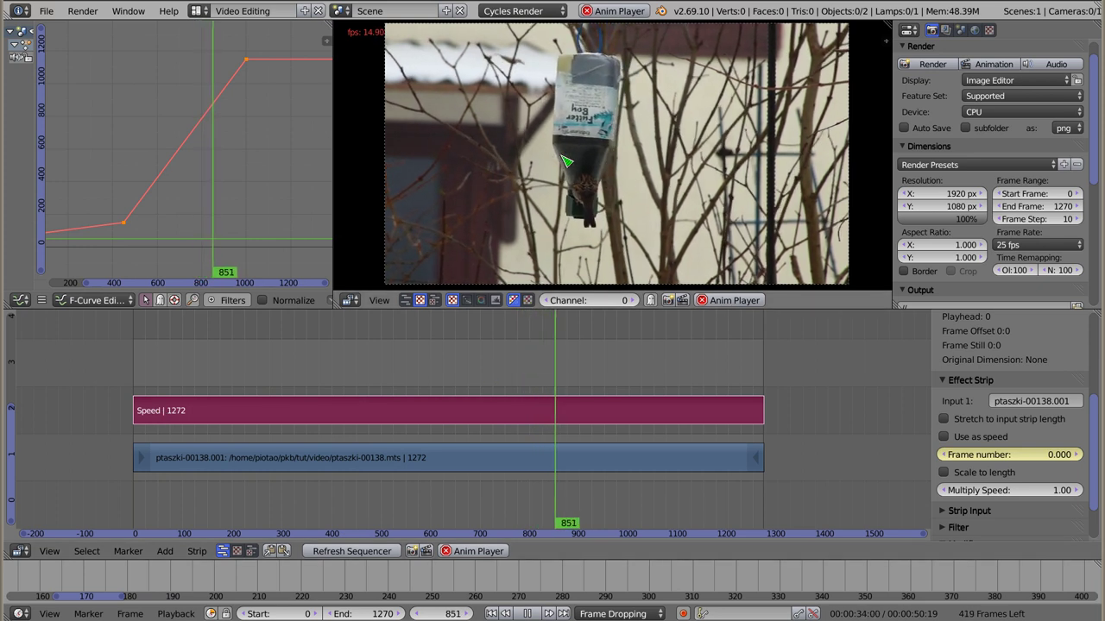
pyautogui.press('Escape')
pyautogui.moveTo(449, 430)
pyautogui.mouseDown()
pyautogui.moveTo(429, 429)
pyautogui.moveTo(454, 415)
pyautogui.mouseUp()
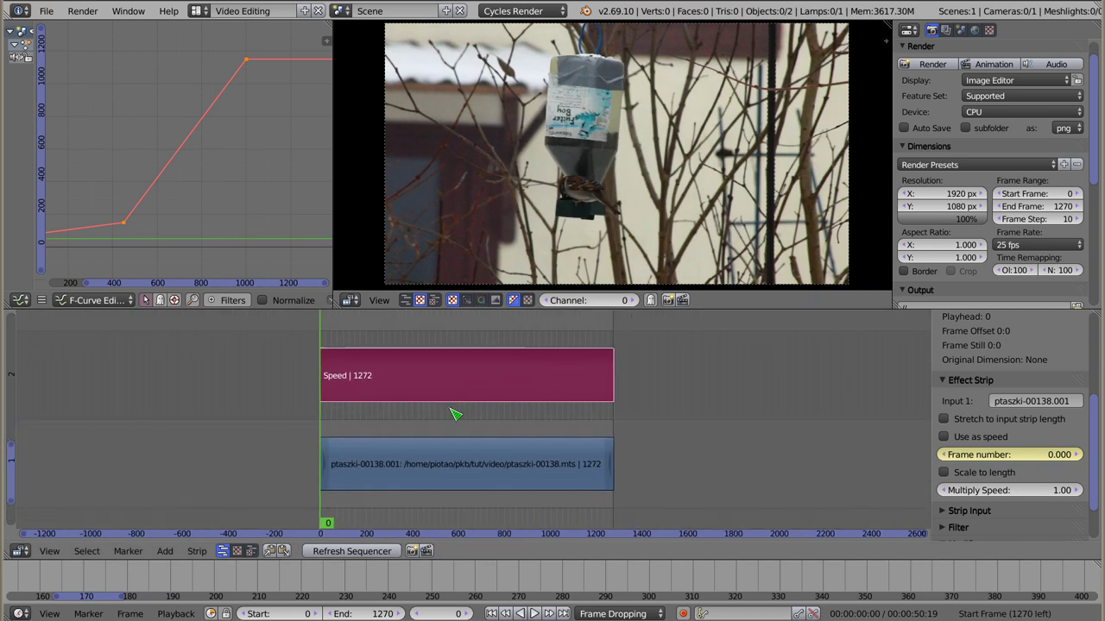